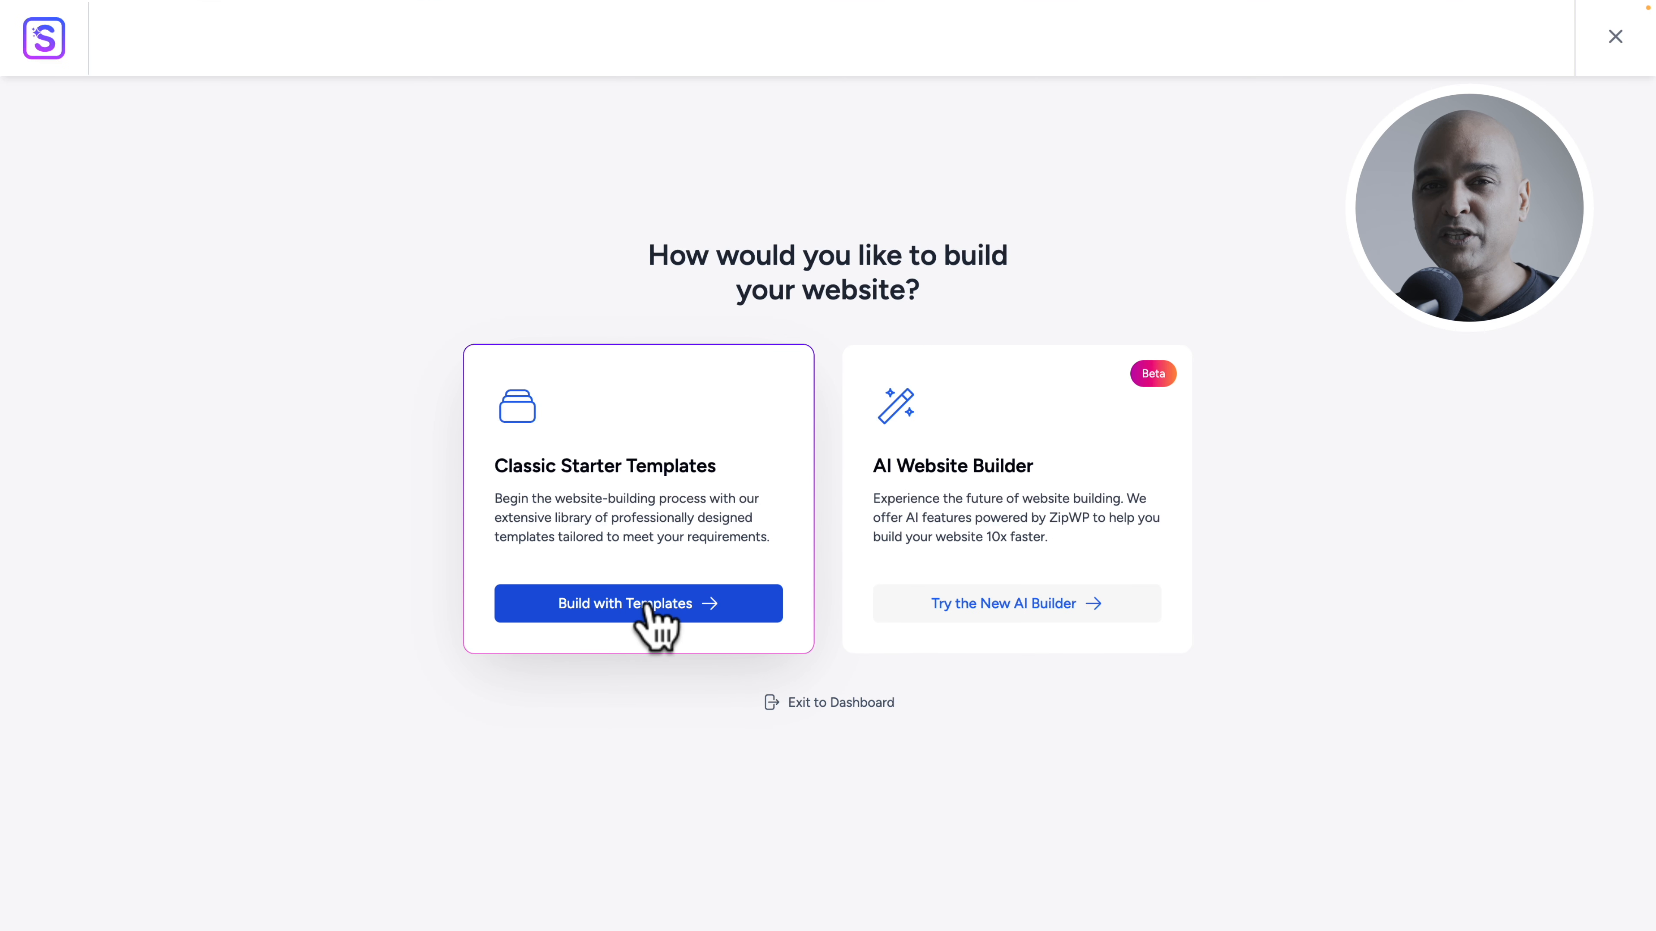
# Step: Choose to build the website with Classic Starter Templates
pyautogui.click(647, 608)
pyautogui.click(806, 566)
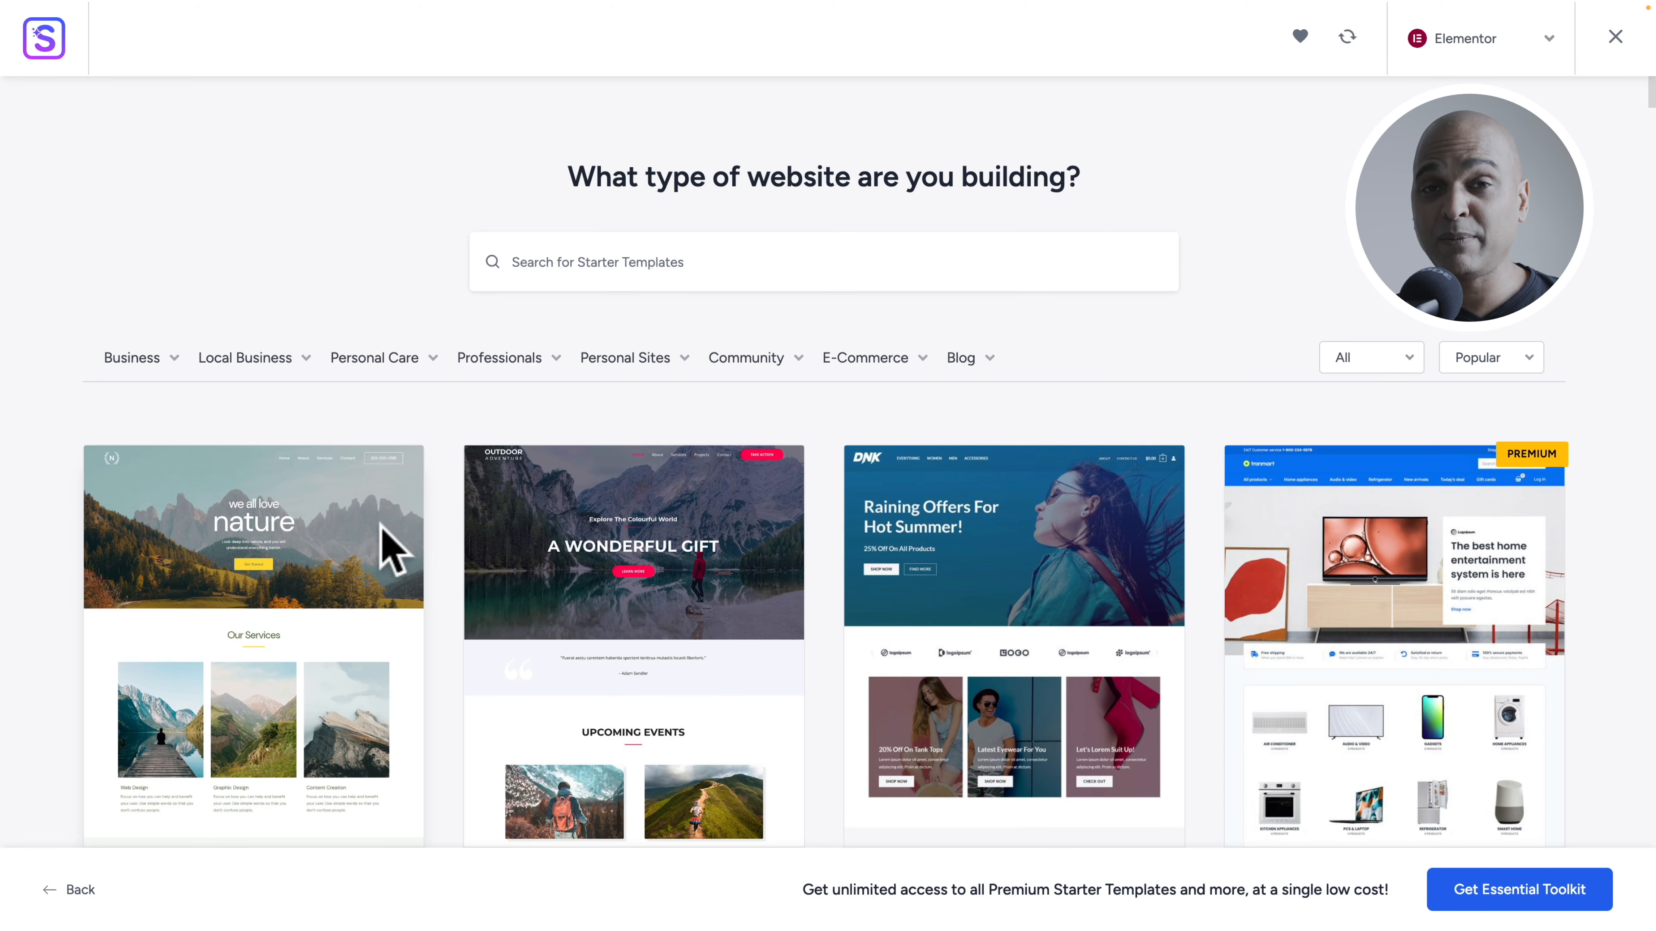
pyautogui.click(325, 583)
pyautogui.click(181, 616)
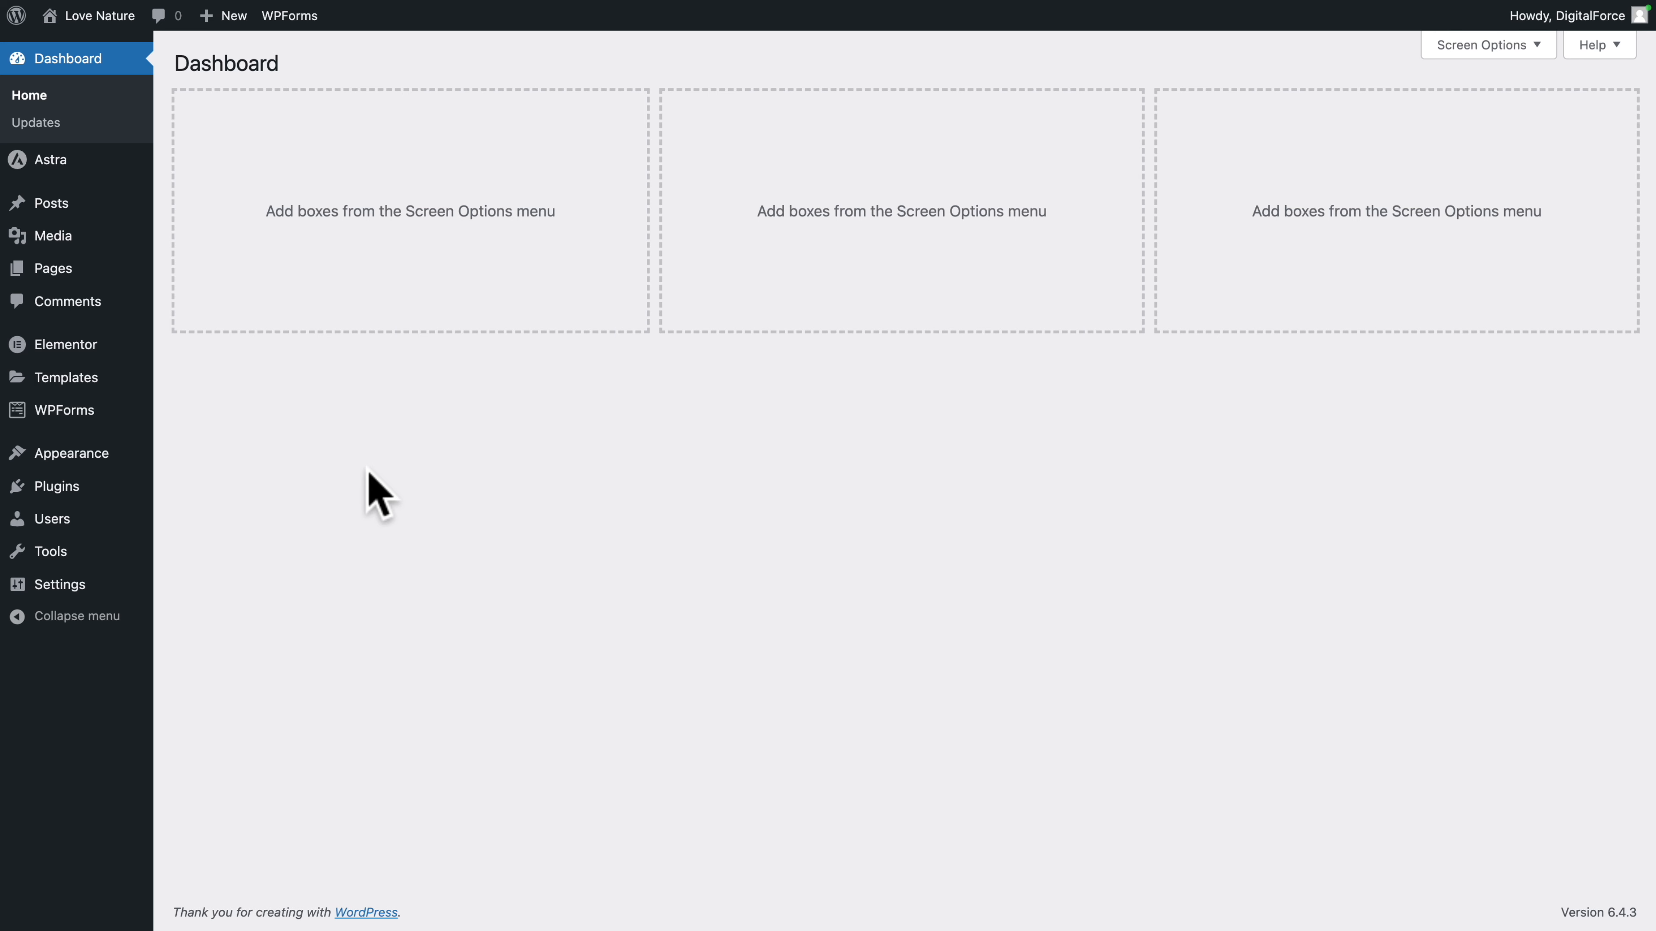
# Step: Open the Home page from the list of all pages for editing with Elementor
pyautogui.moveTo(85, 271)
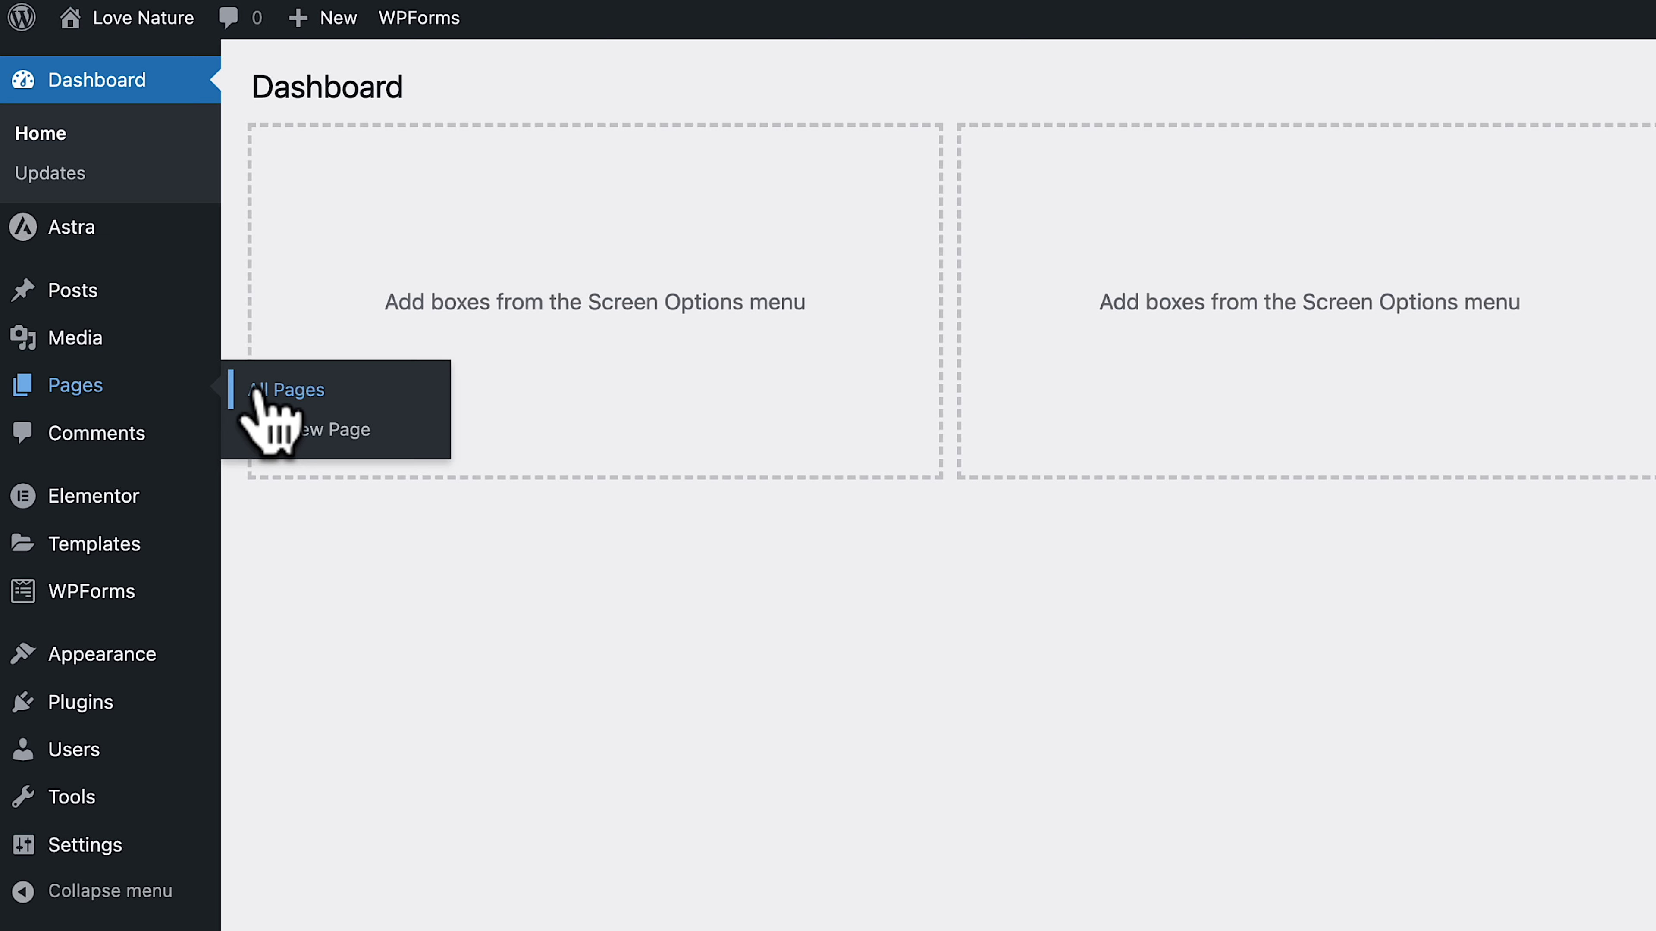
pyautogui.click(260, 391)
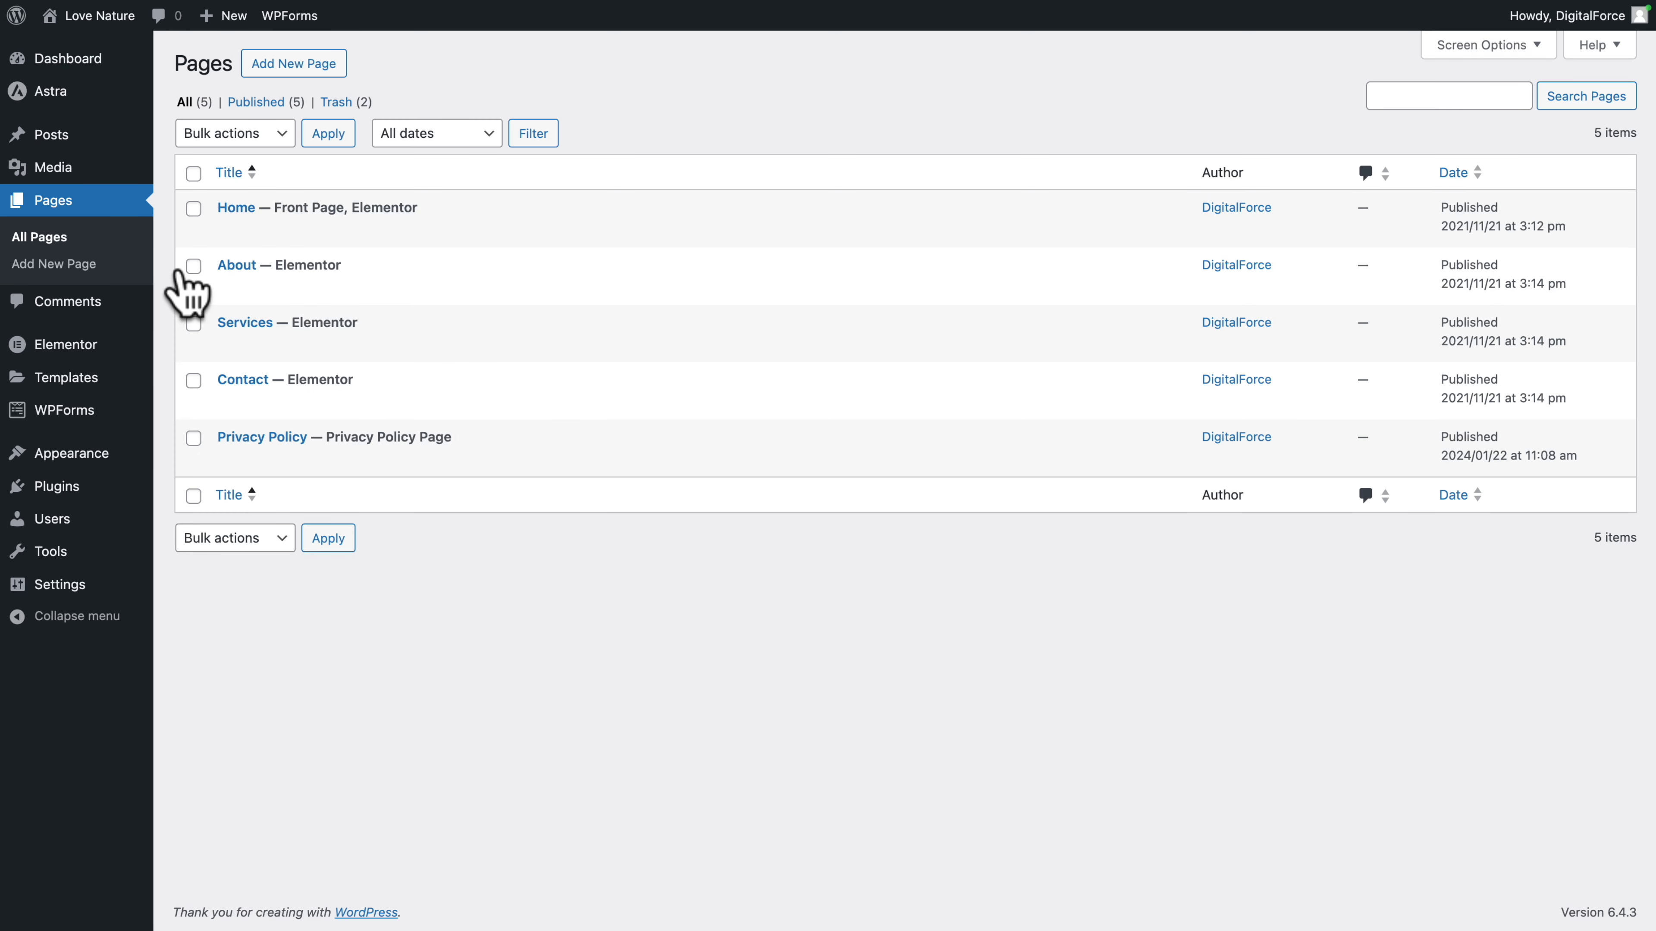
pyautogui.moveTo(254, 222)
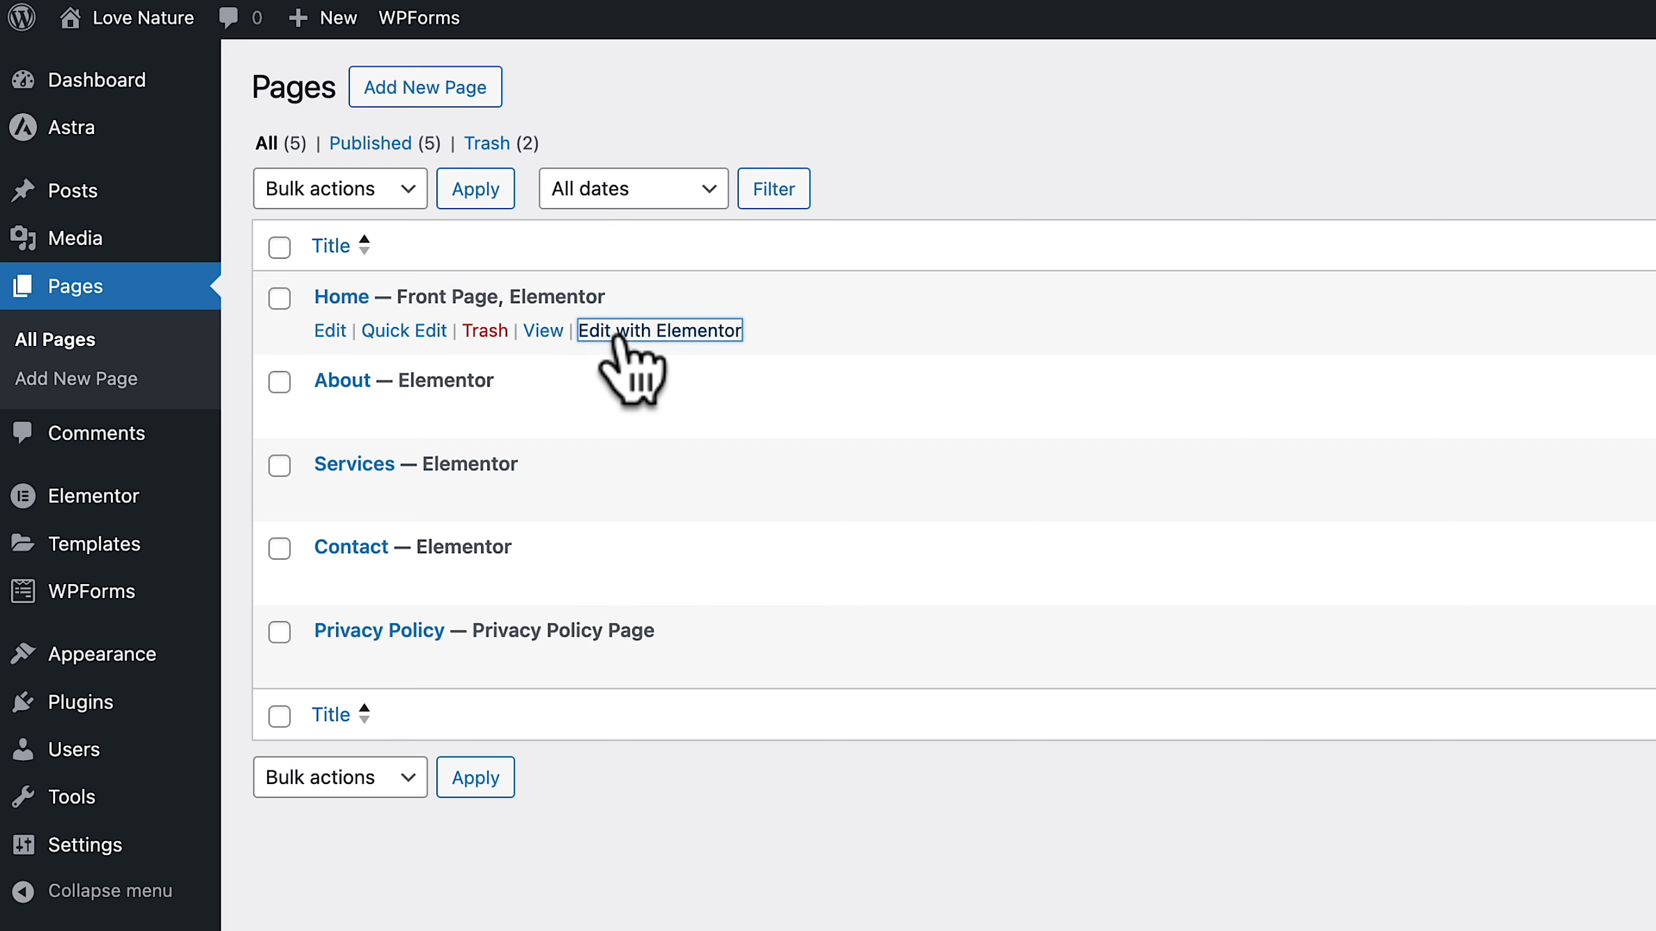
pyautogui.click(617, 331)
pyautogui.scroll(-20, 428, 241)
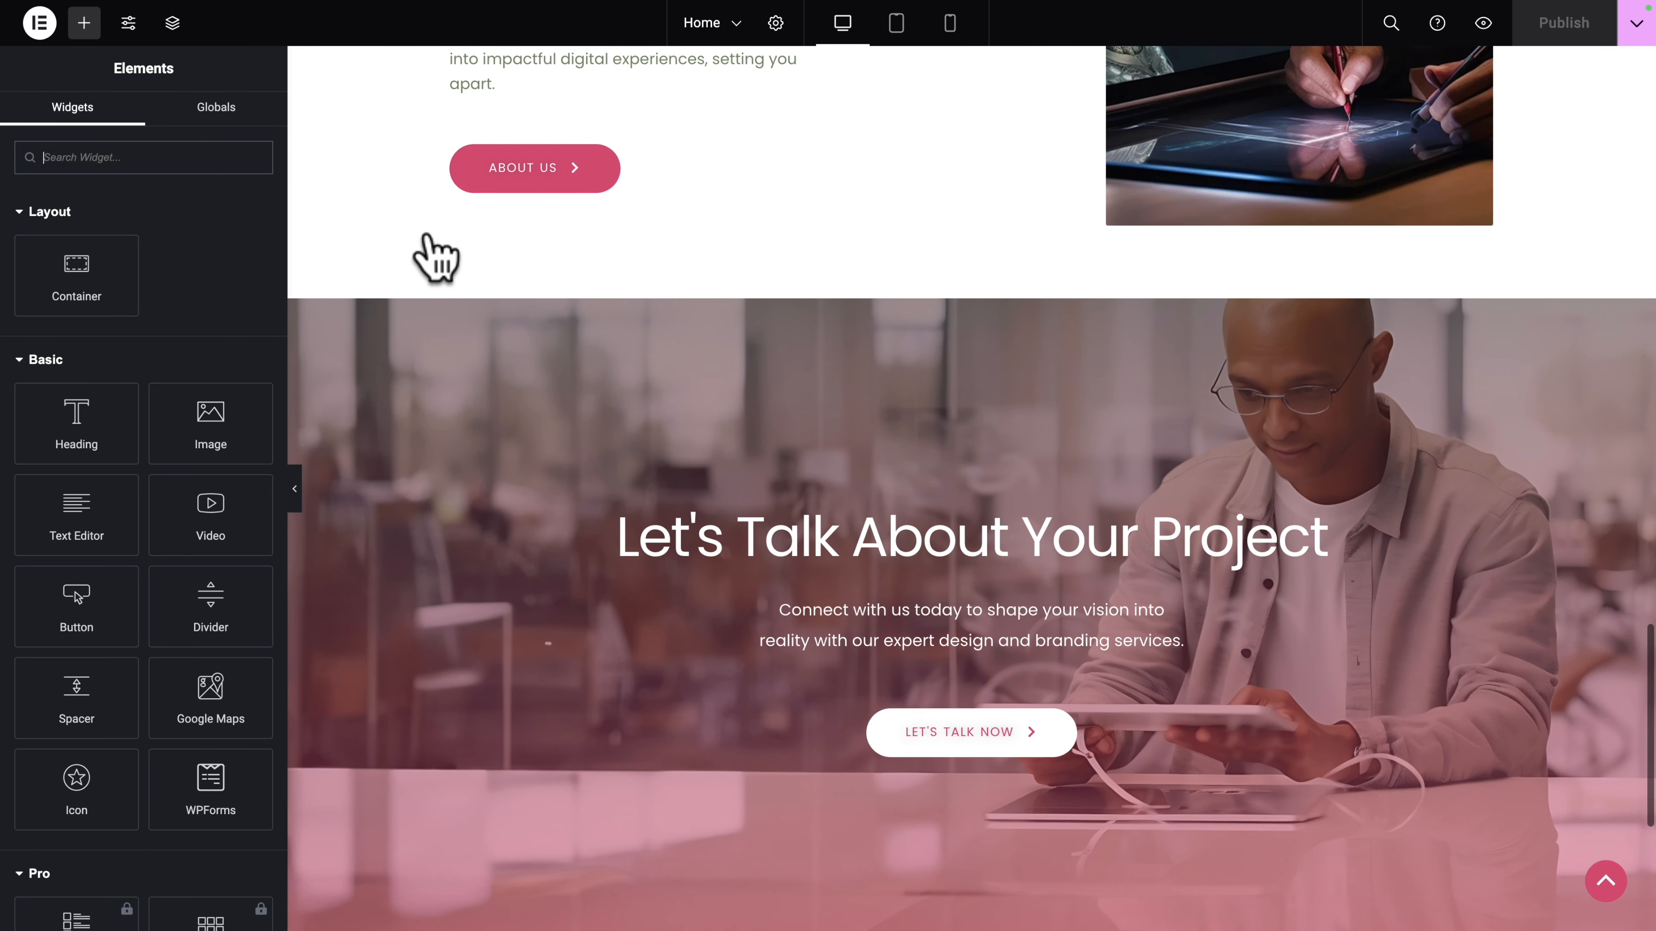
# Step: Copy the Home page's CALL TO ACTION BANNER container with the "Let's Talk About Your Project" heading
pyautogui.moveTo(709, 355)
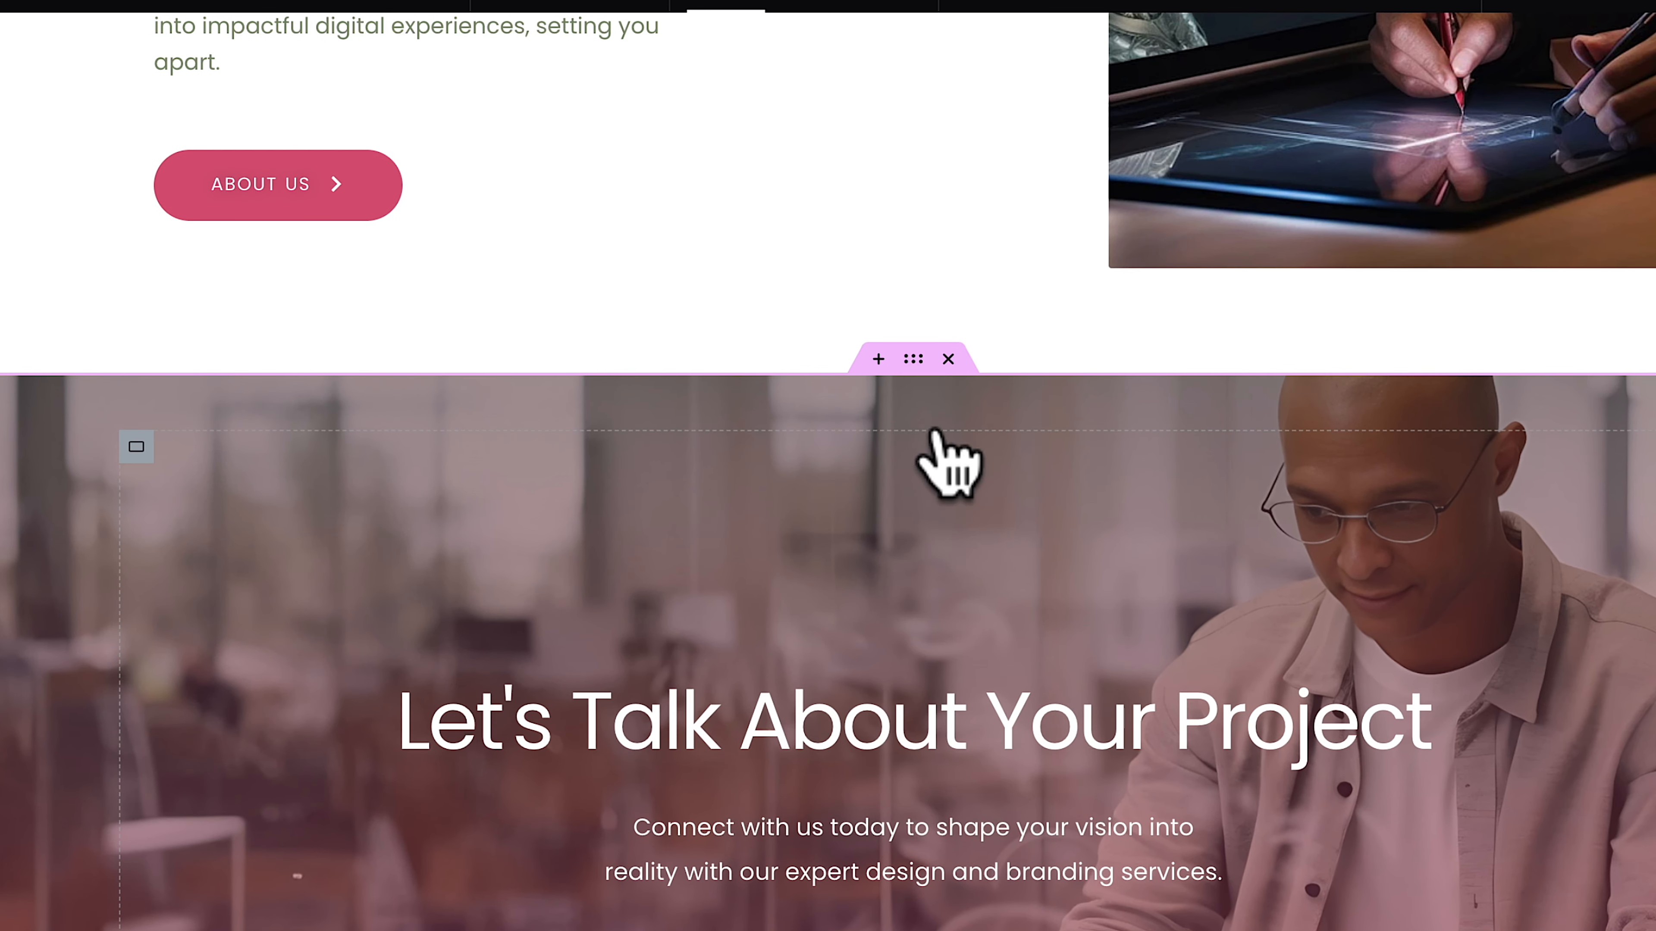
pyautogui.click(935, 434)
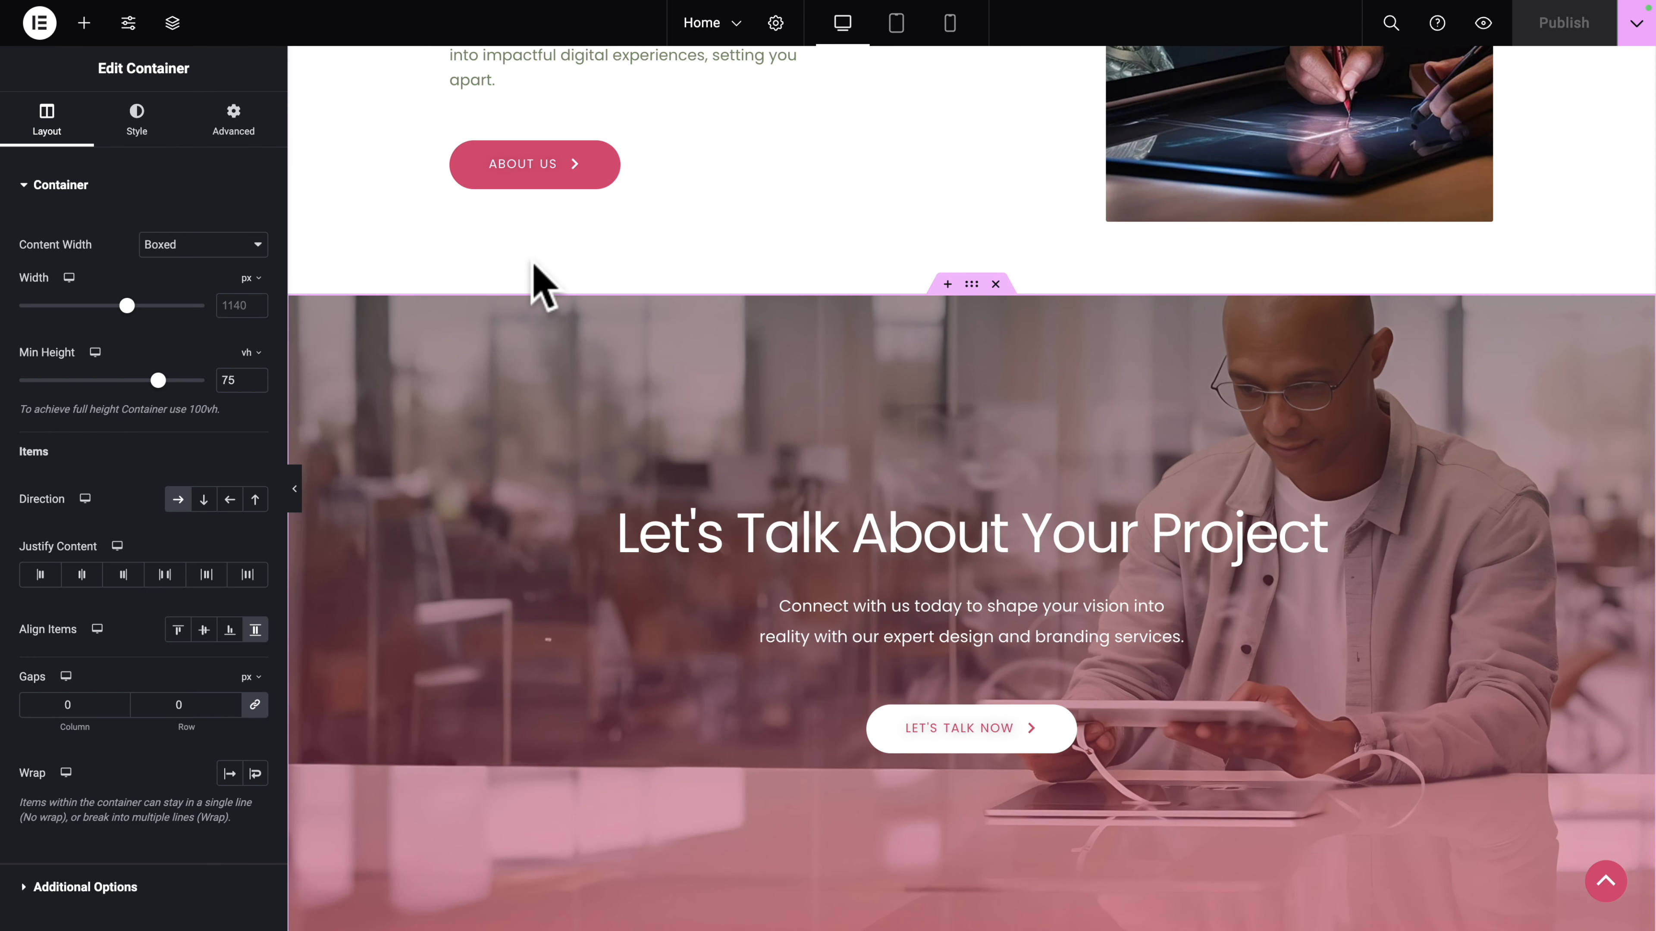
pyautogui.click(172, 23)
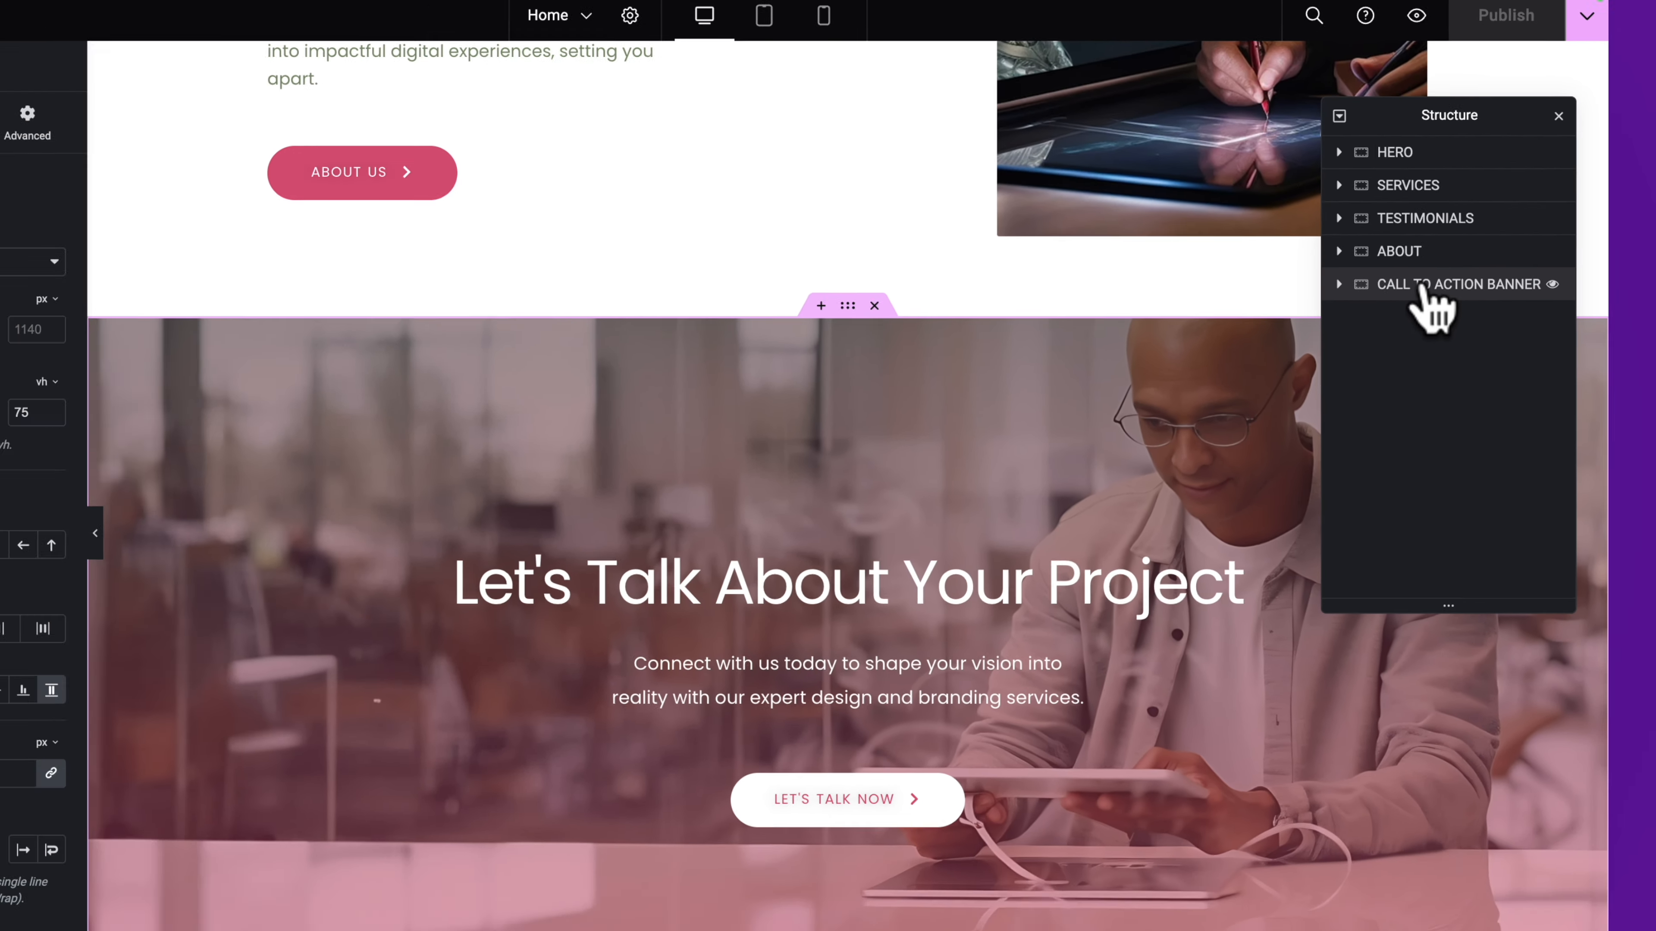
pyautogui.rightClick(1216, 346)
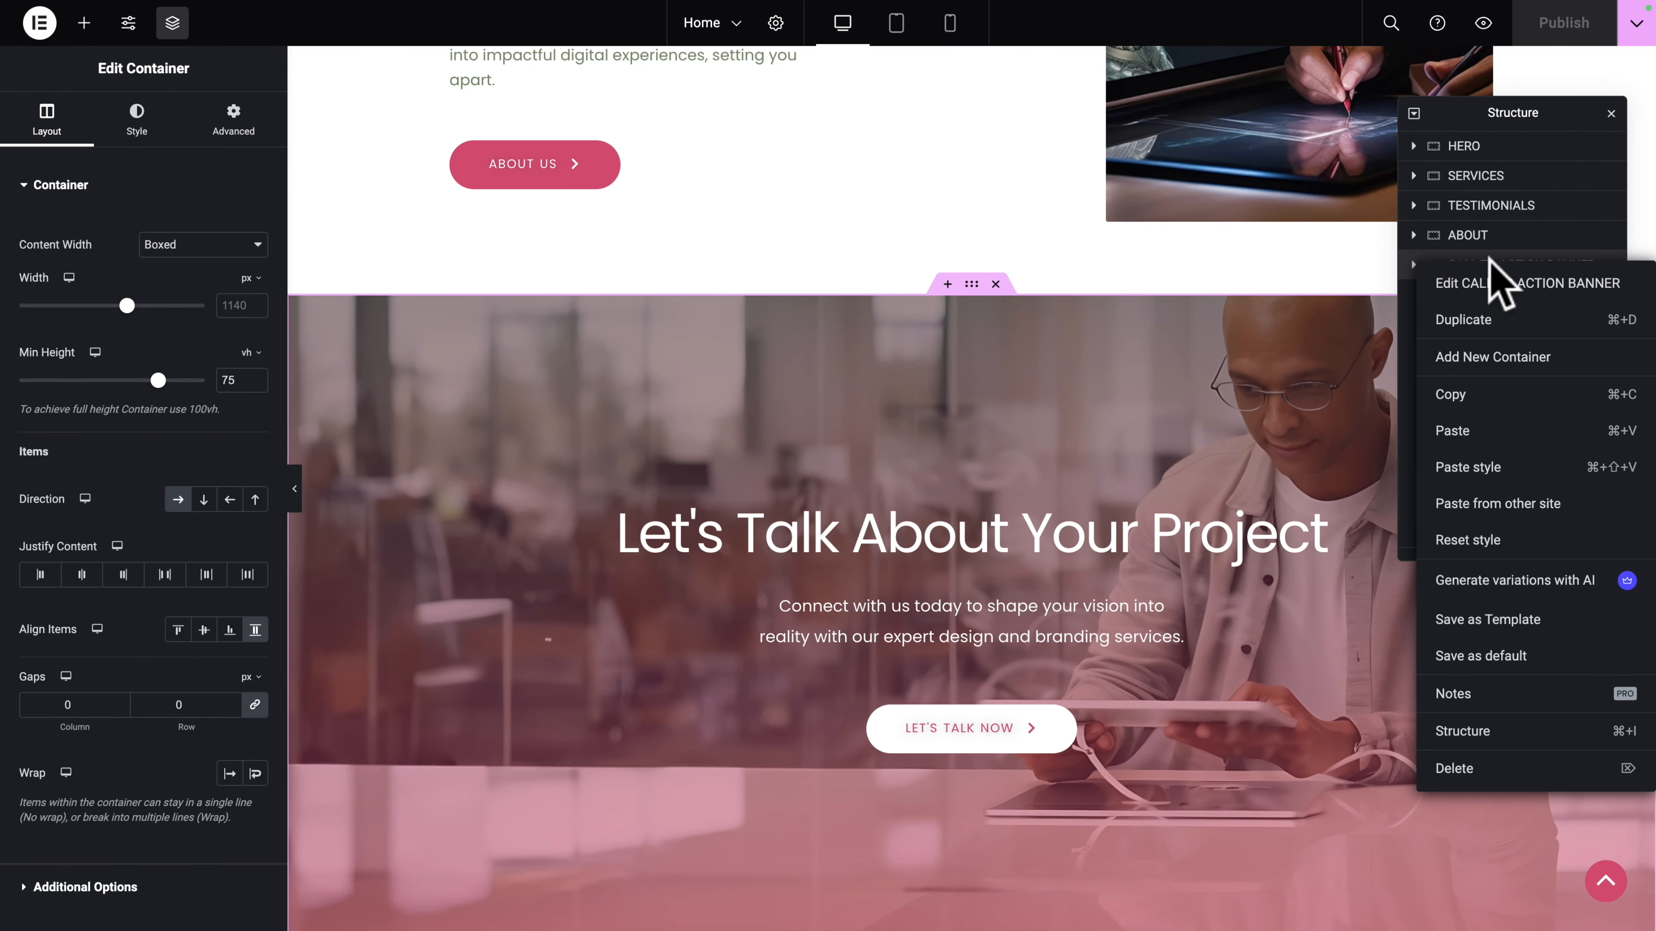
pyautogui.click(1459, 395)
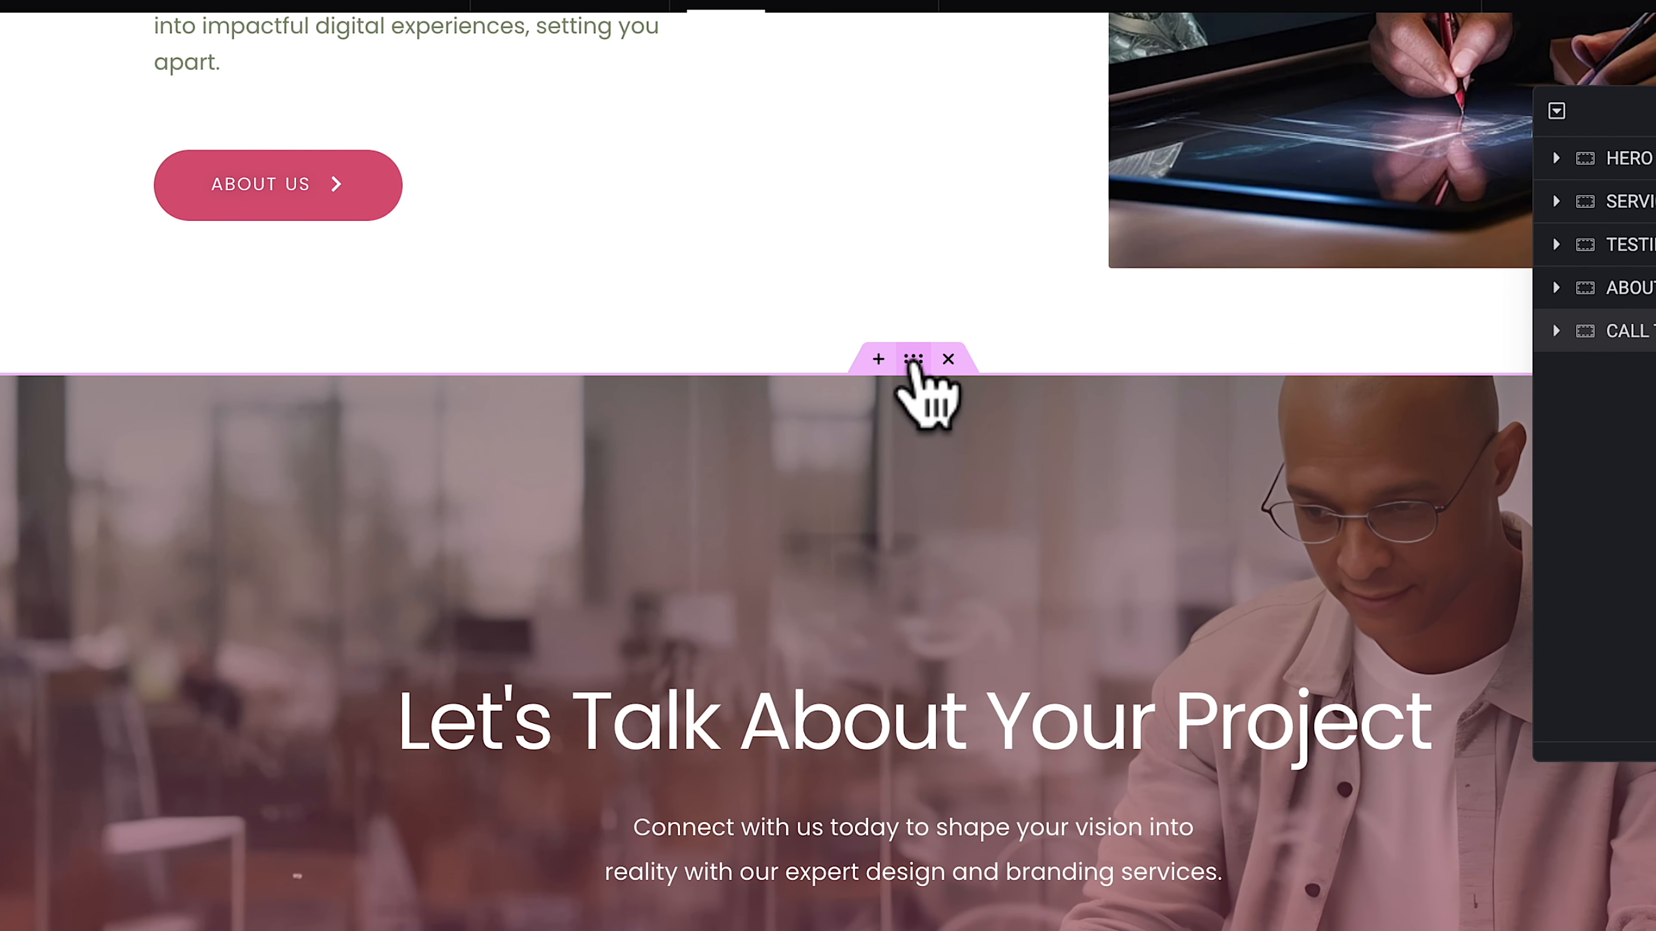
pyautogui.rightClick(913, 363)
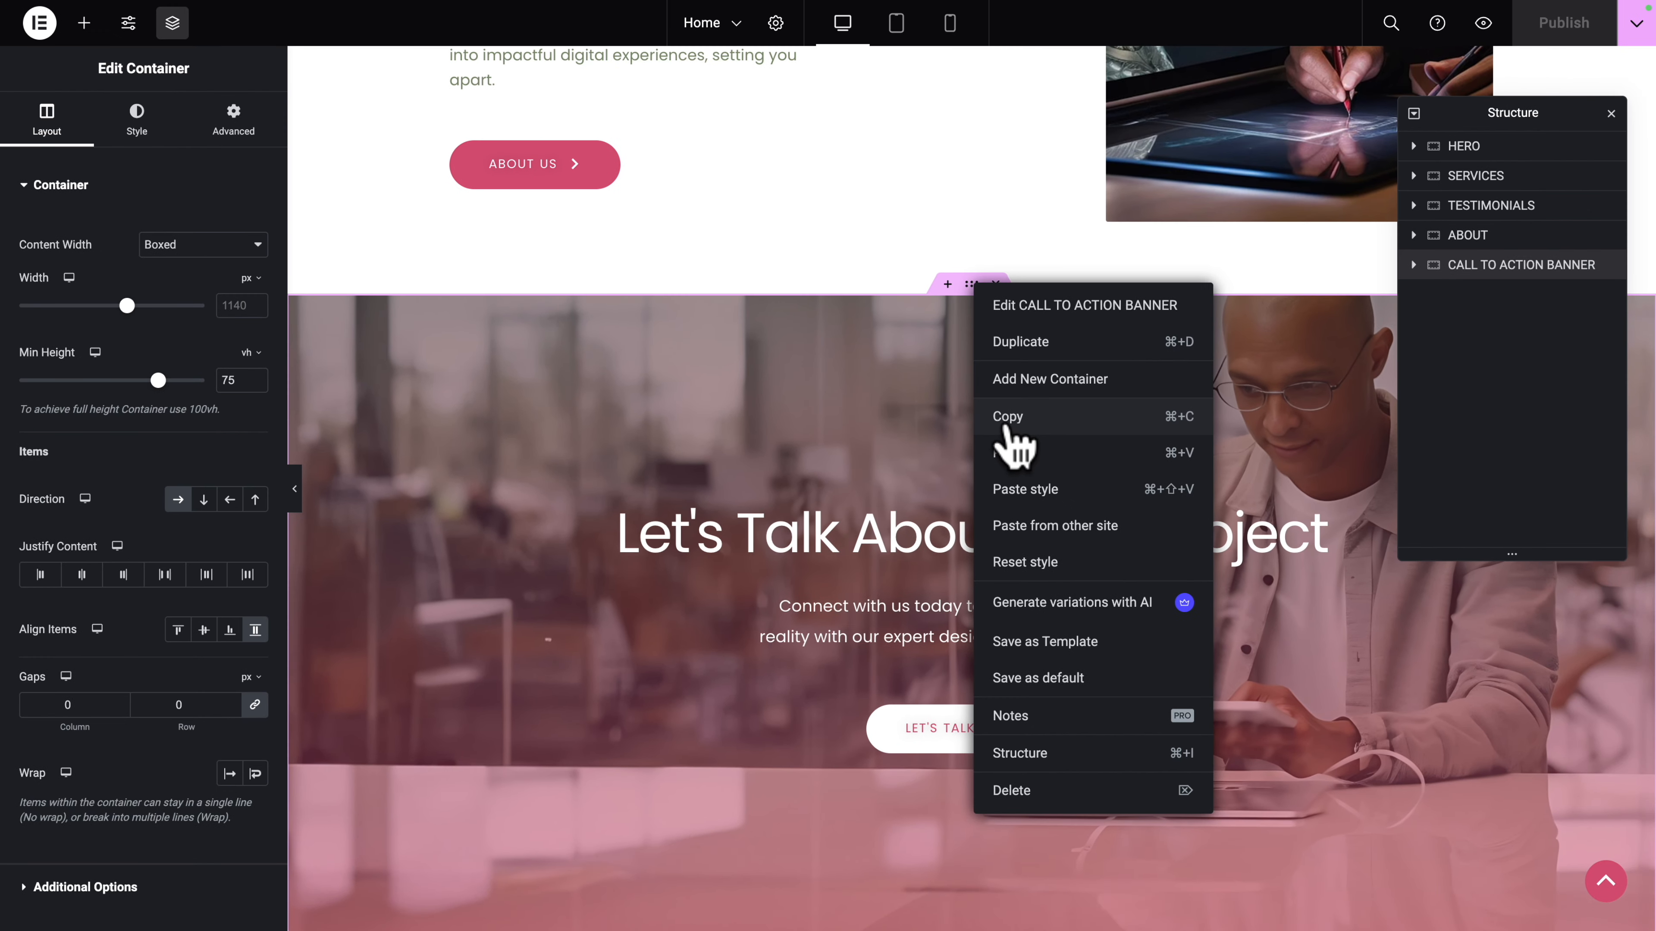
pyautogui.click(981, 548)
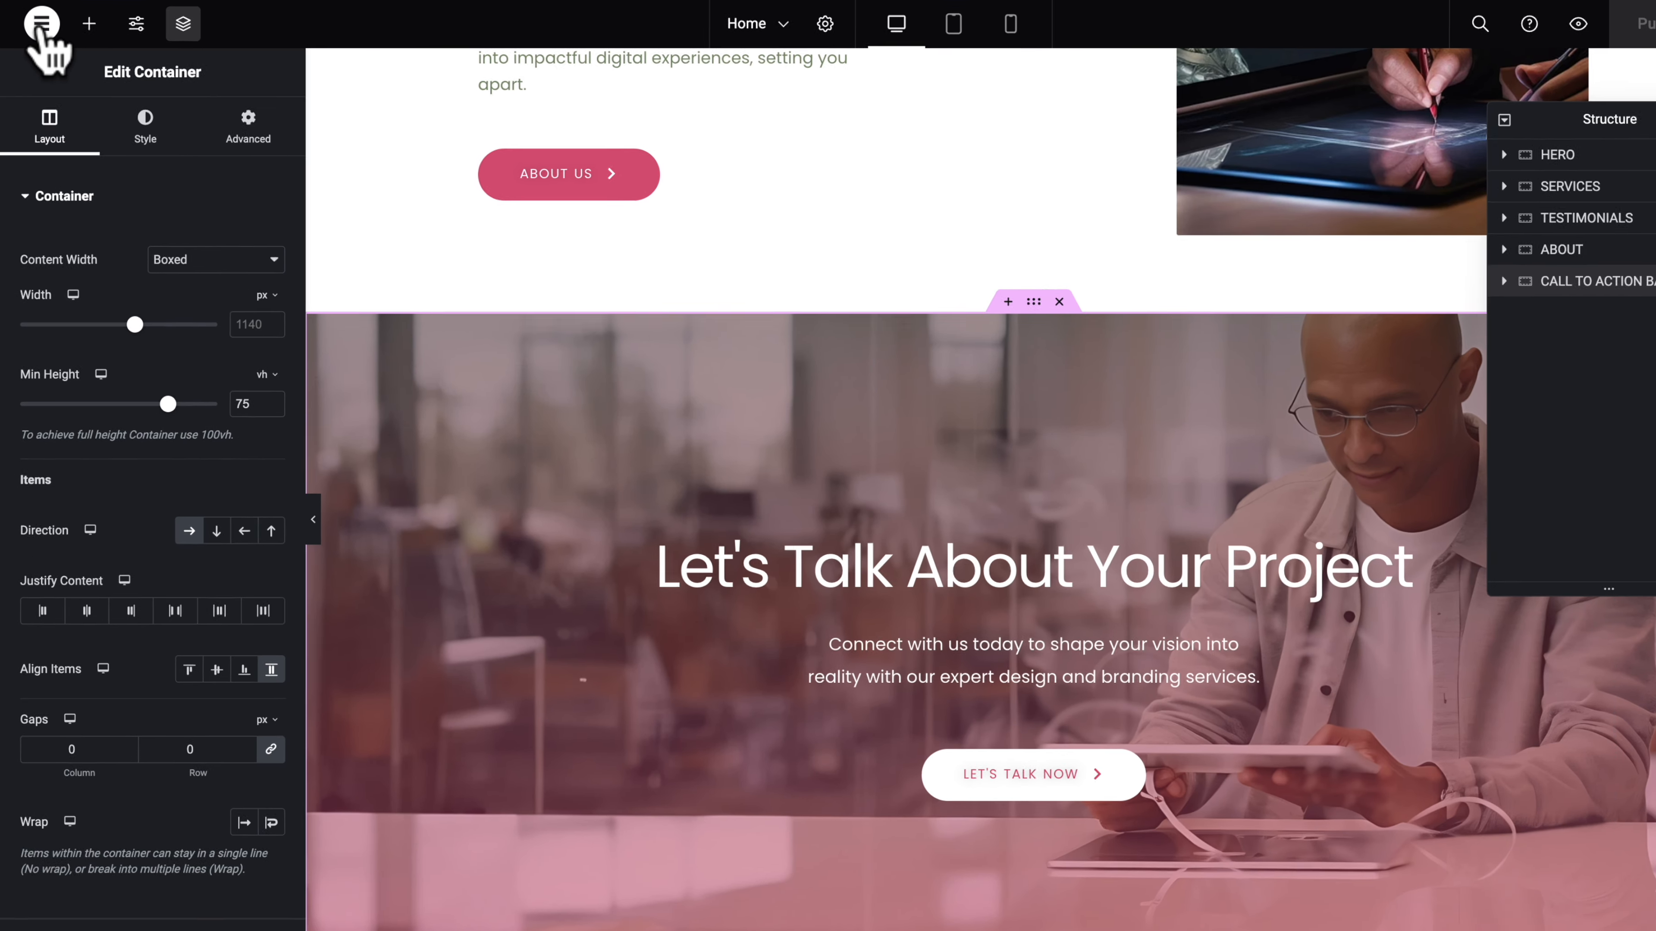
# Step: Exit the Home page's Elementor editor to WordPress and return to the pages list, leaving without saving
pyautogui.click(40, 23)
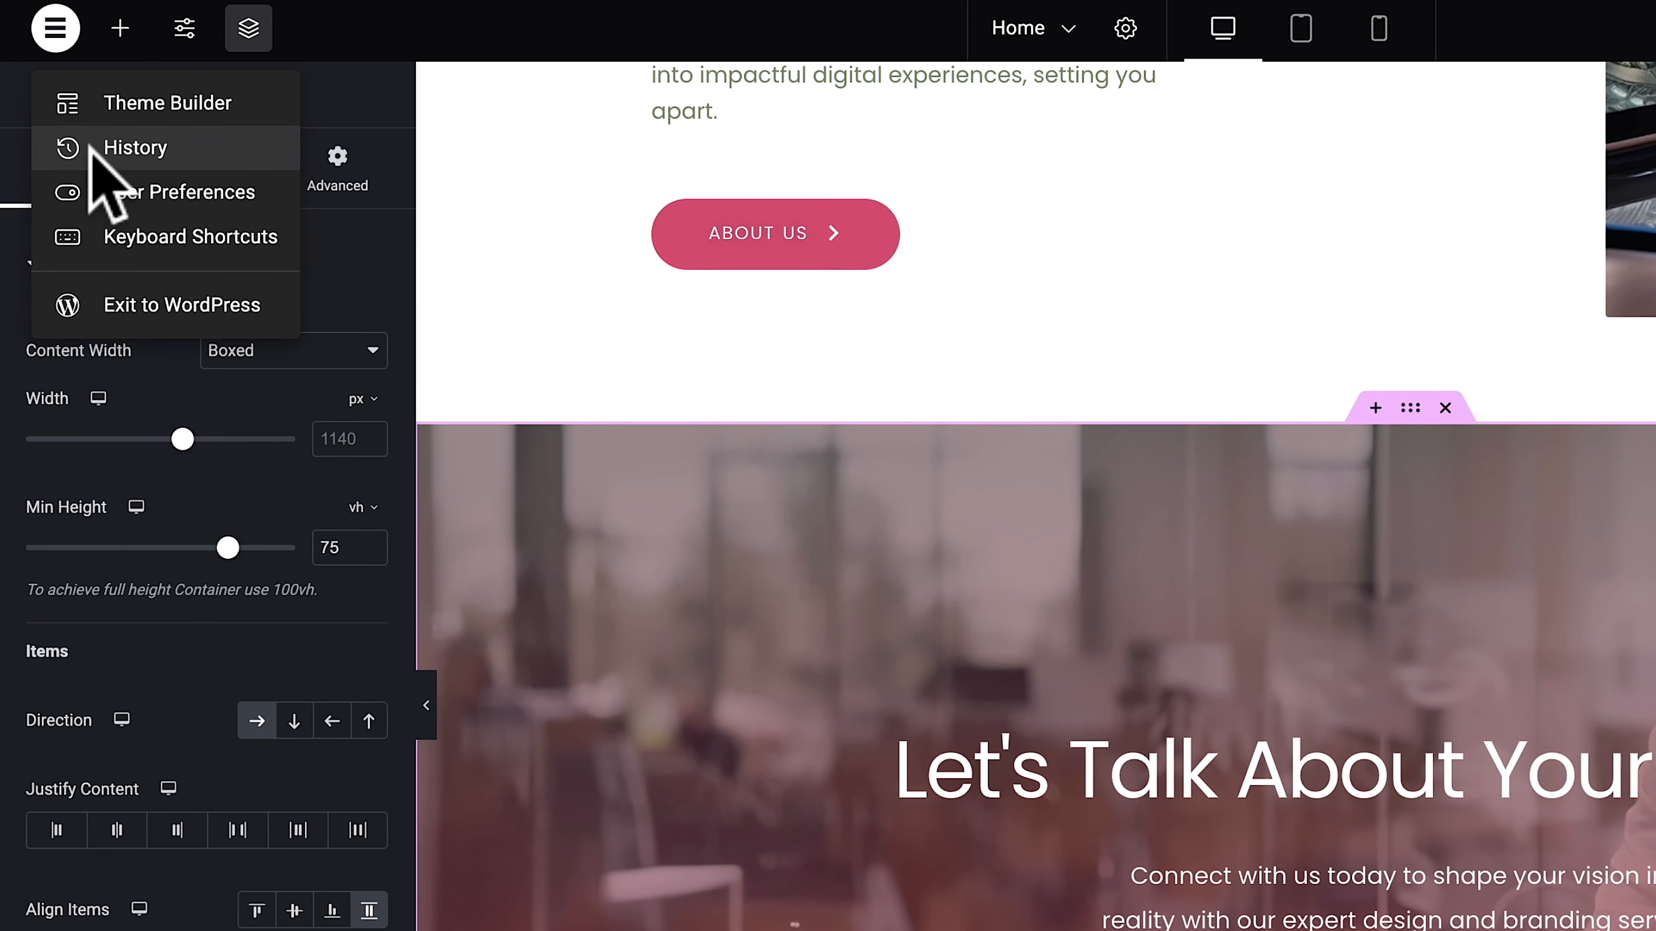
pyautogui.click(130, 304)
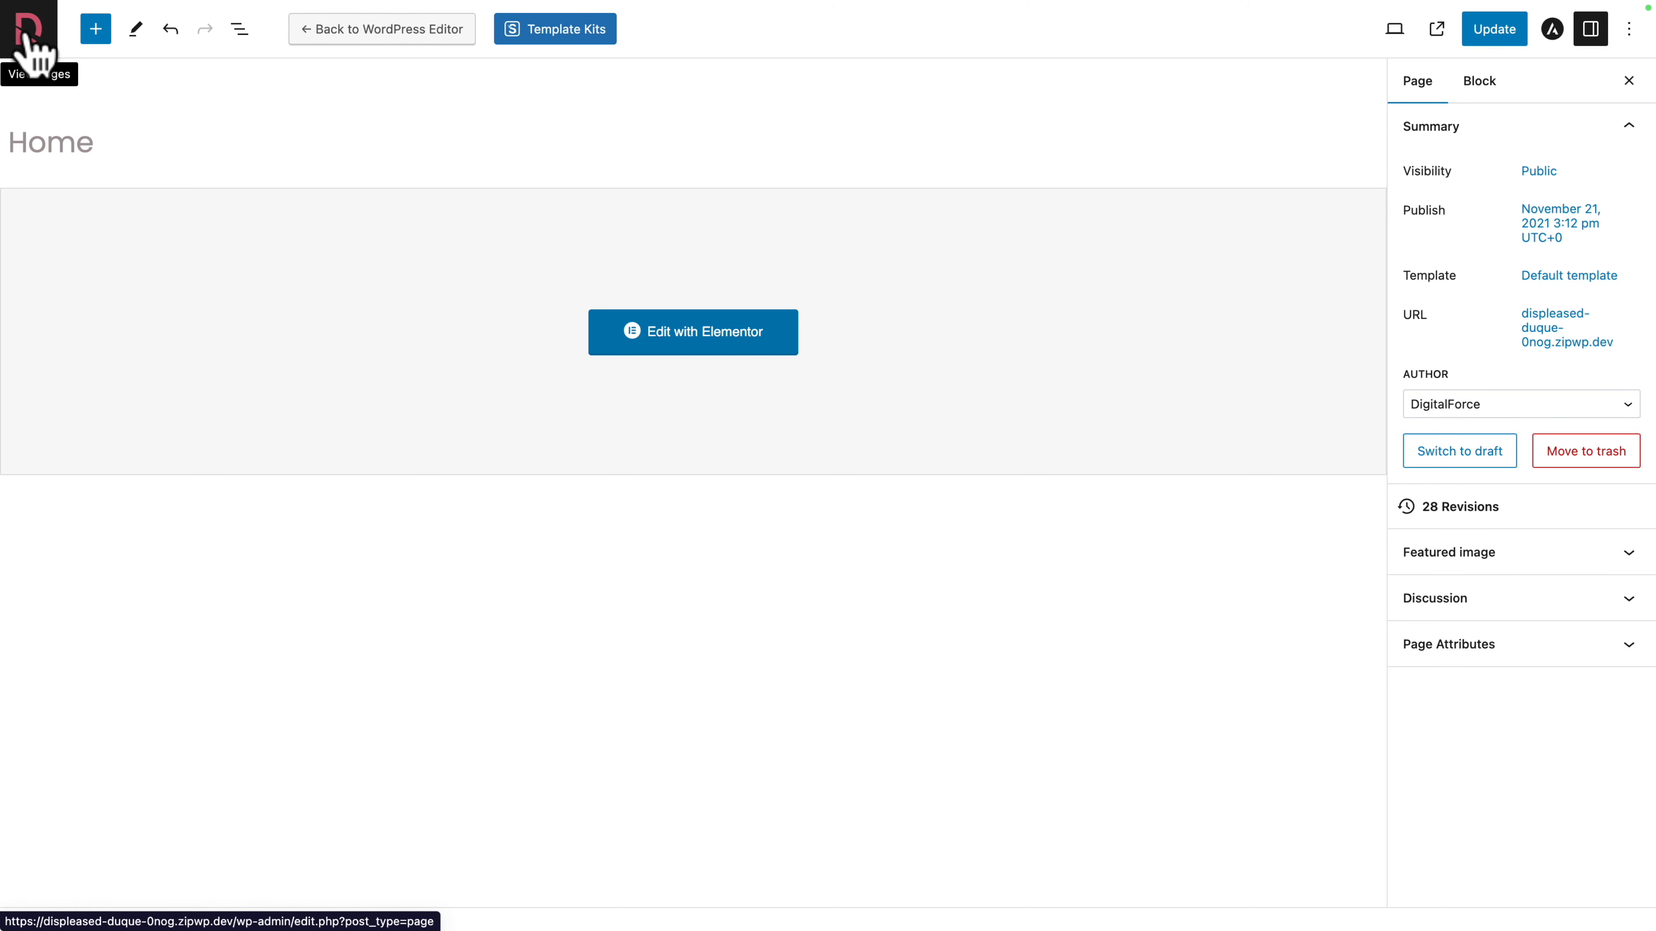
pyautogui.click(27, 35)
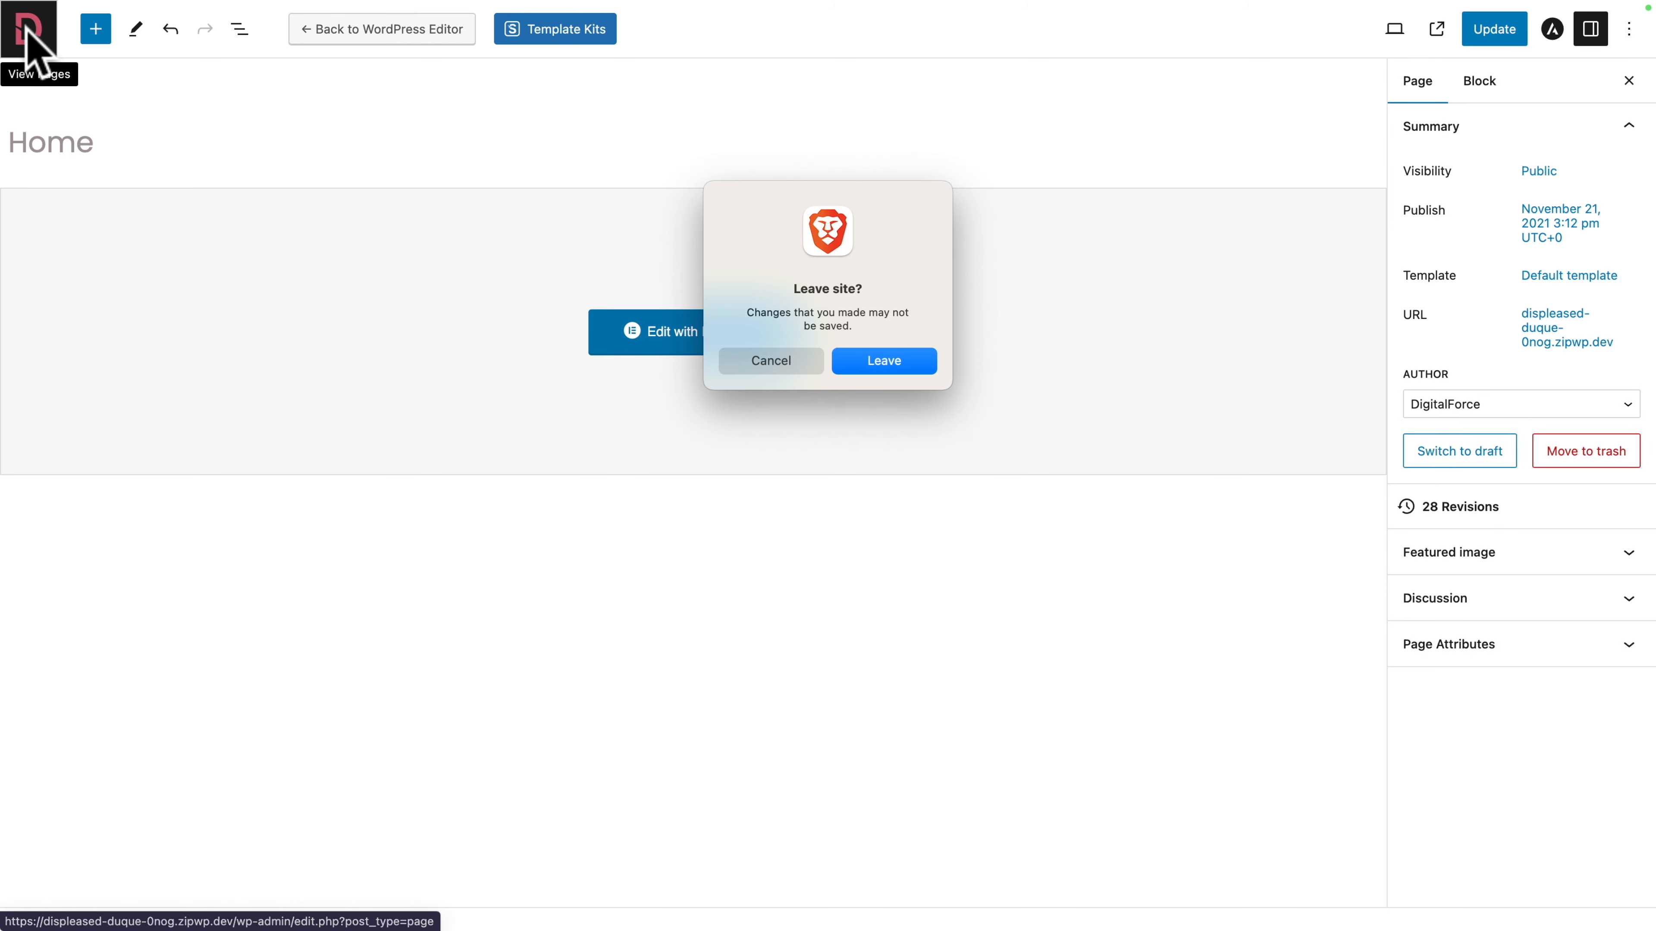
pyautogui.click(869, 366)
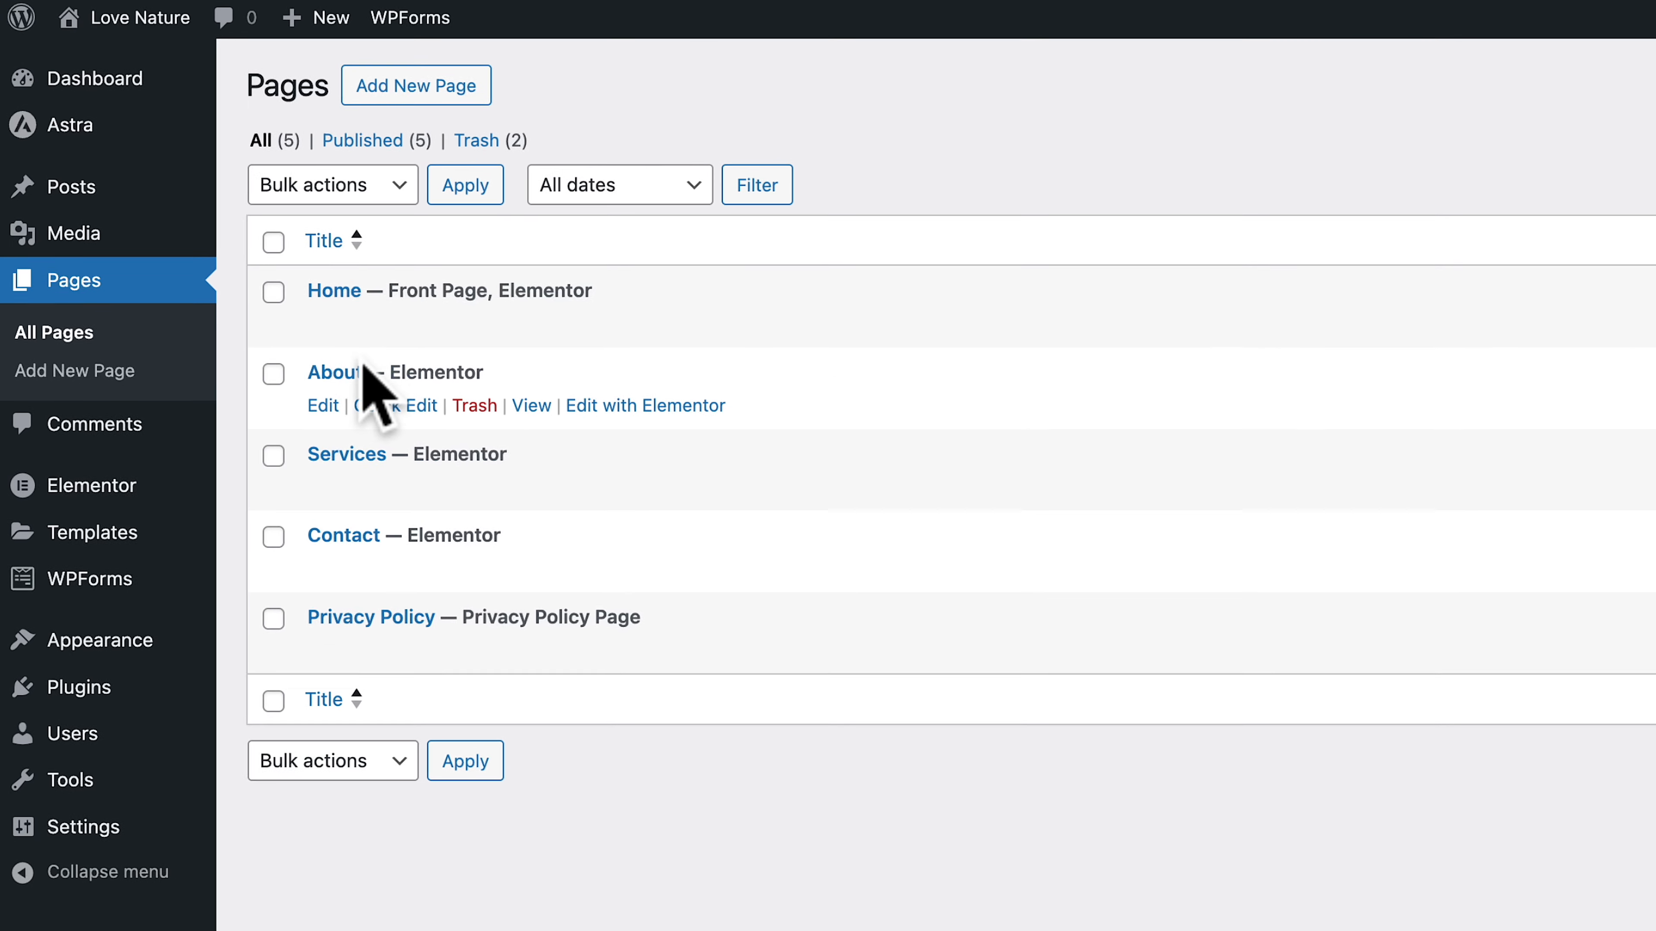
# Step: Open the About page with Elementor and paste the copied call to action banner below the testimonial section
pyautogui.click(642, 418)
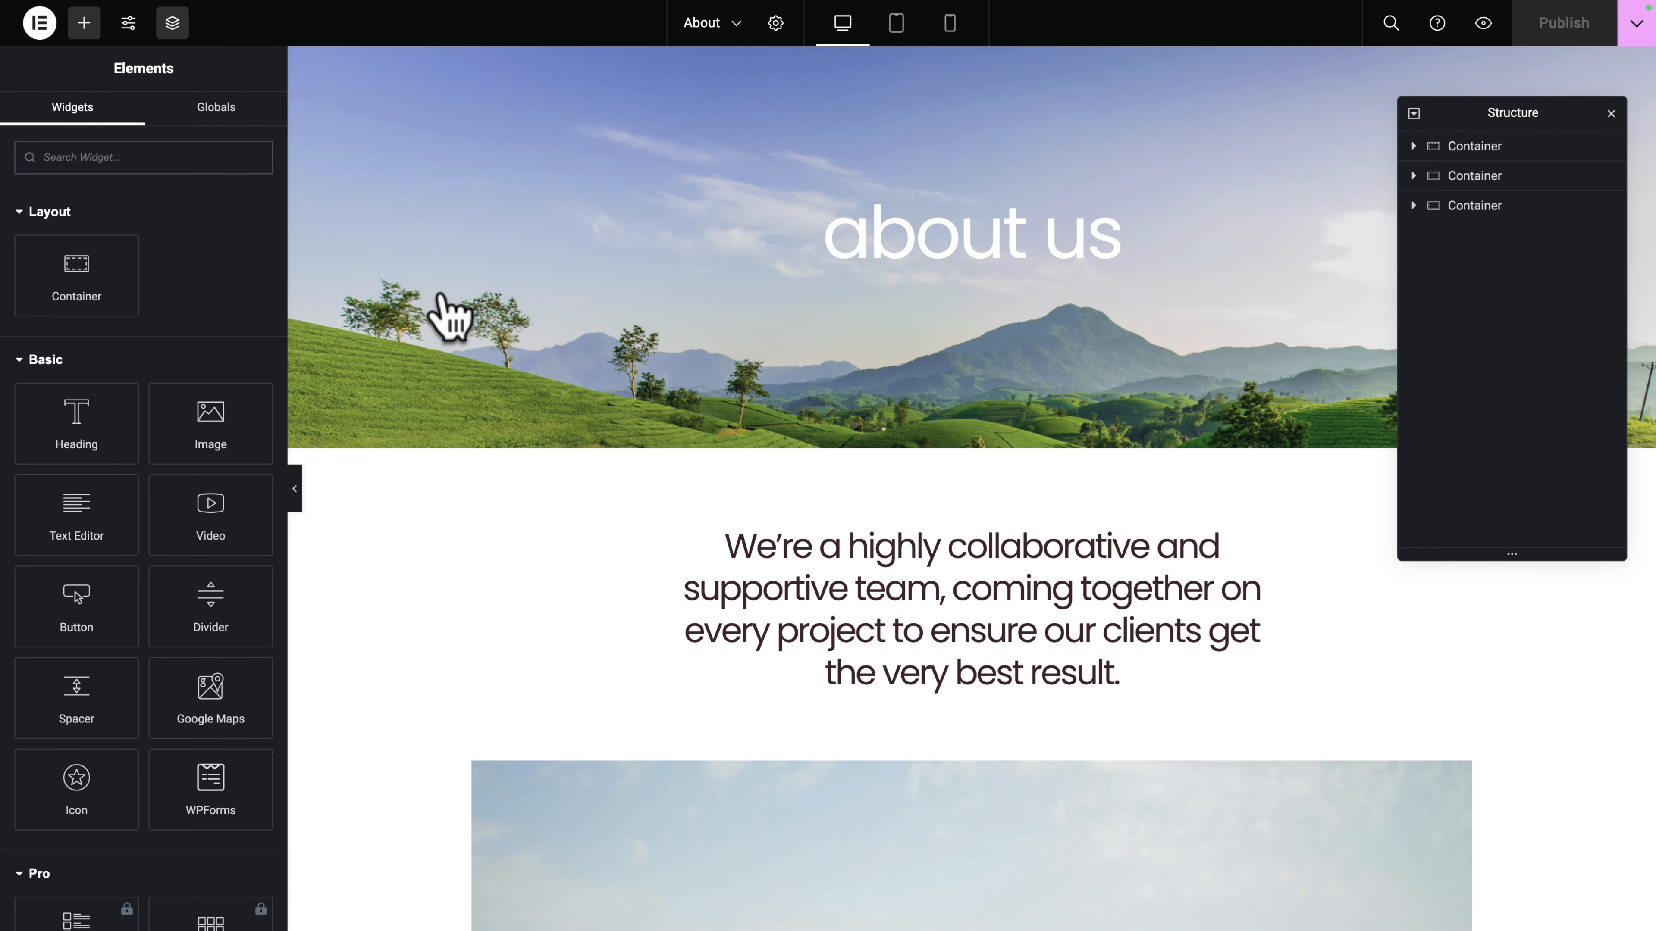
pyautogui.scroll(-20, 449, 317)
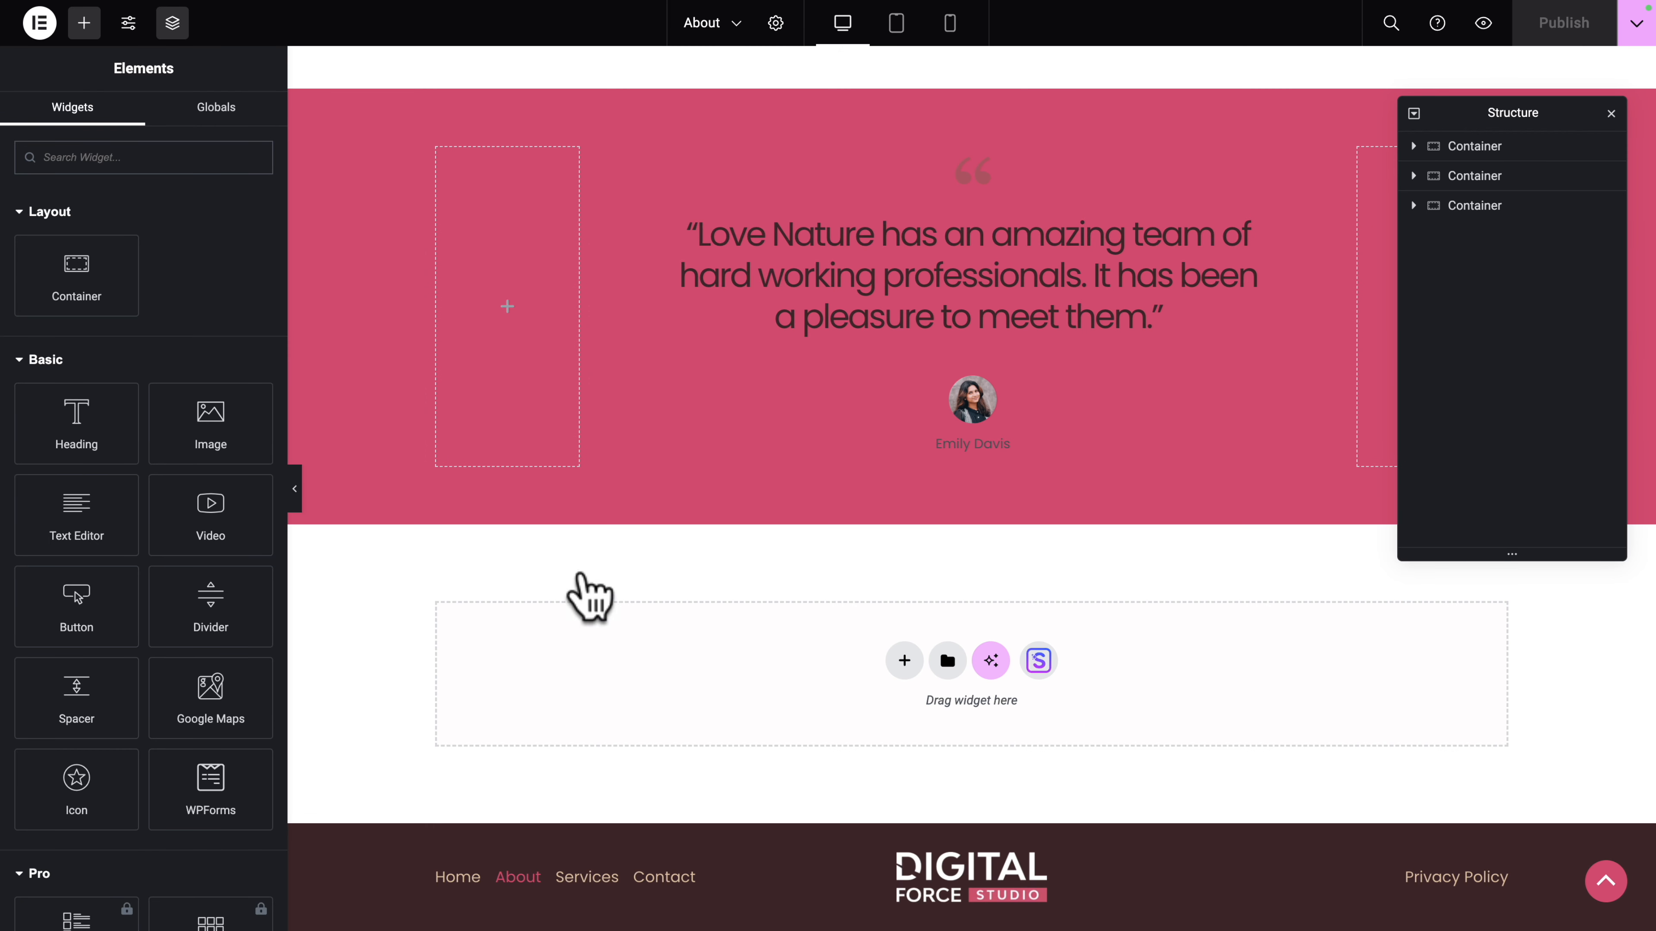
pyautogui.rightClick(451, 636)
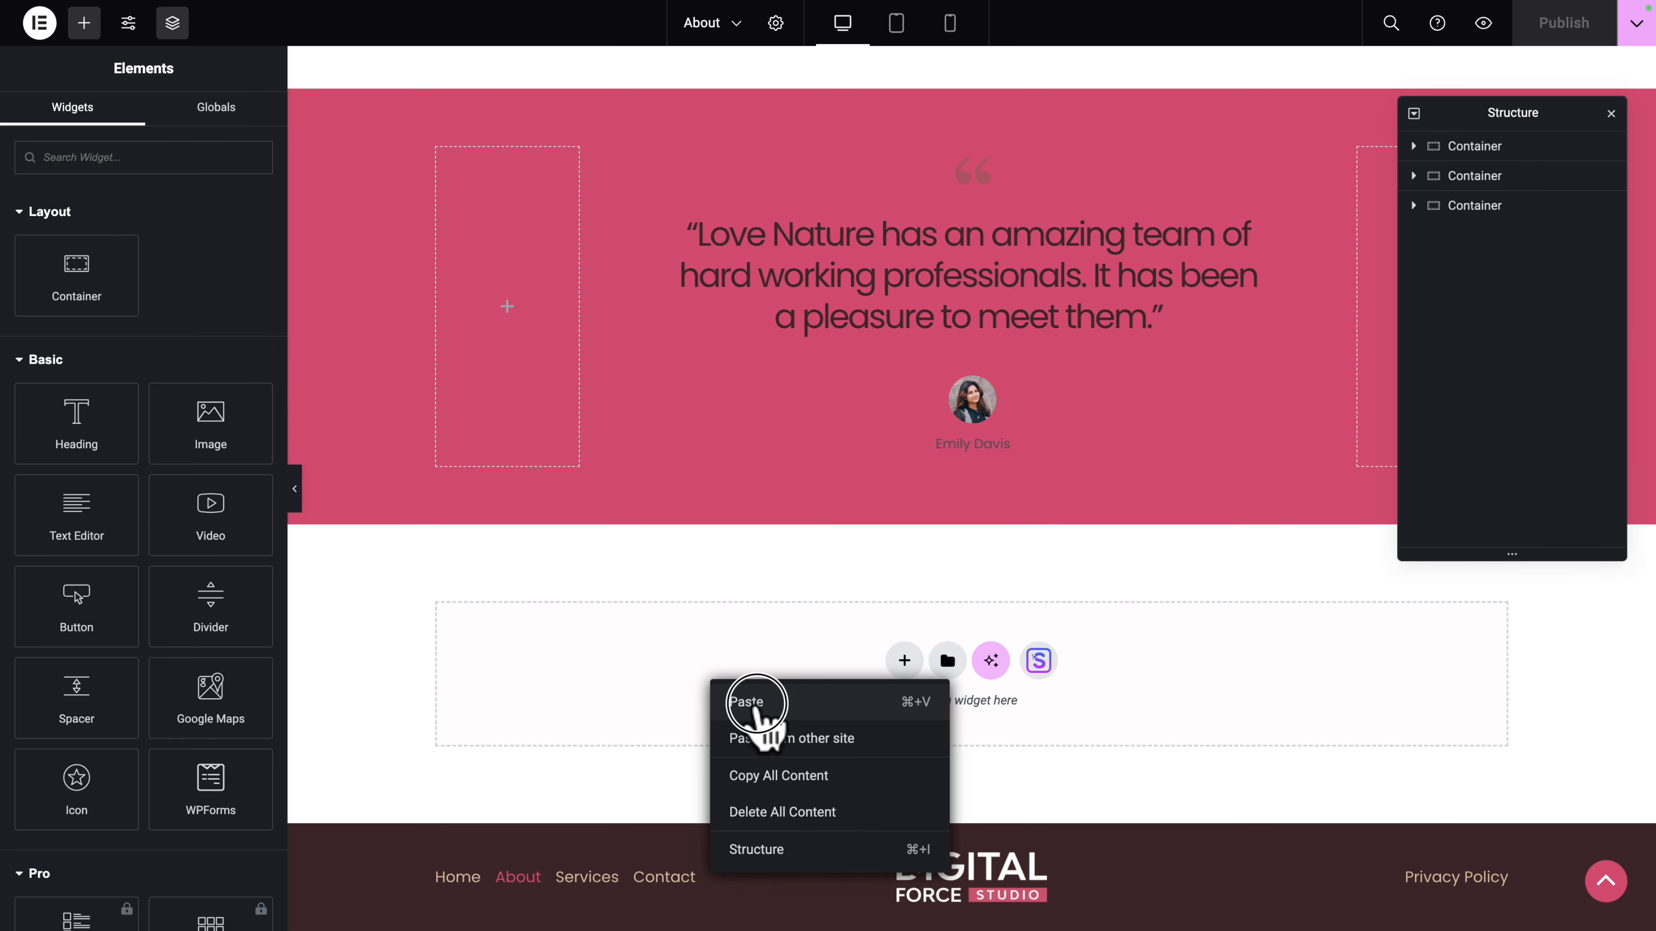
pyautogui.click(489, 666)
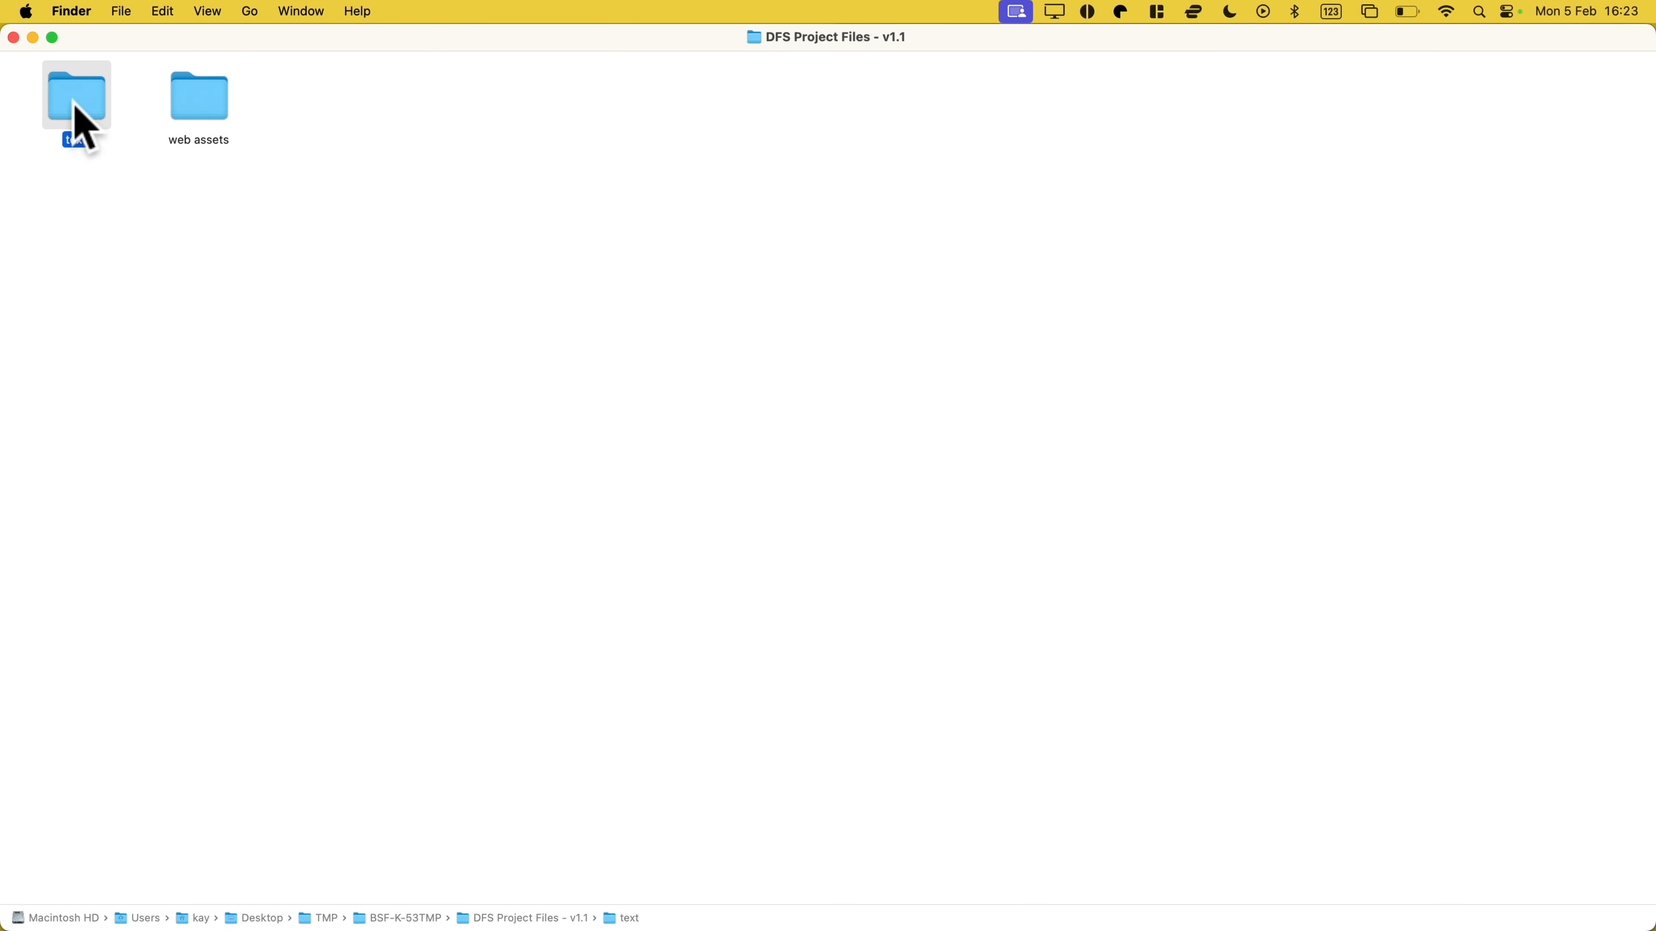
# Step: Switch to Finder and open 02-about.txt from the project's text folder
pyautogui.doubleClick(82, 123)
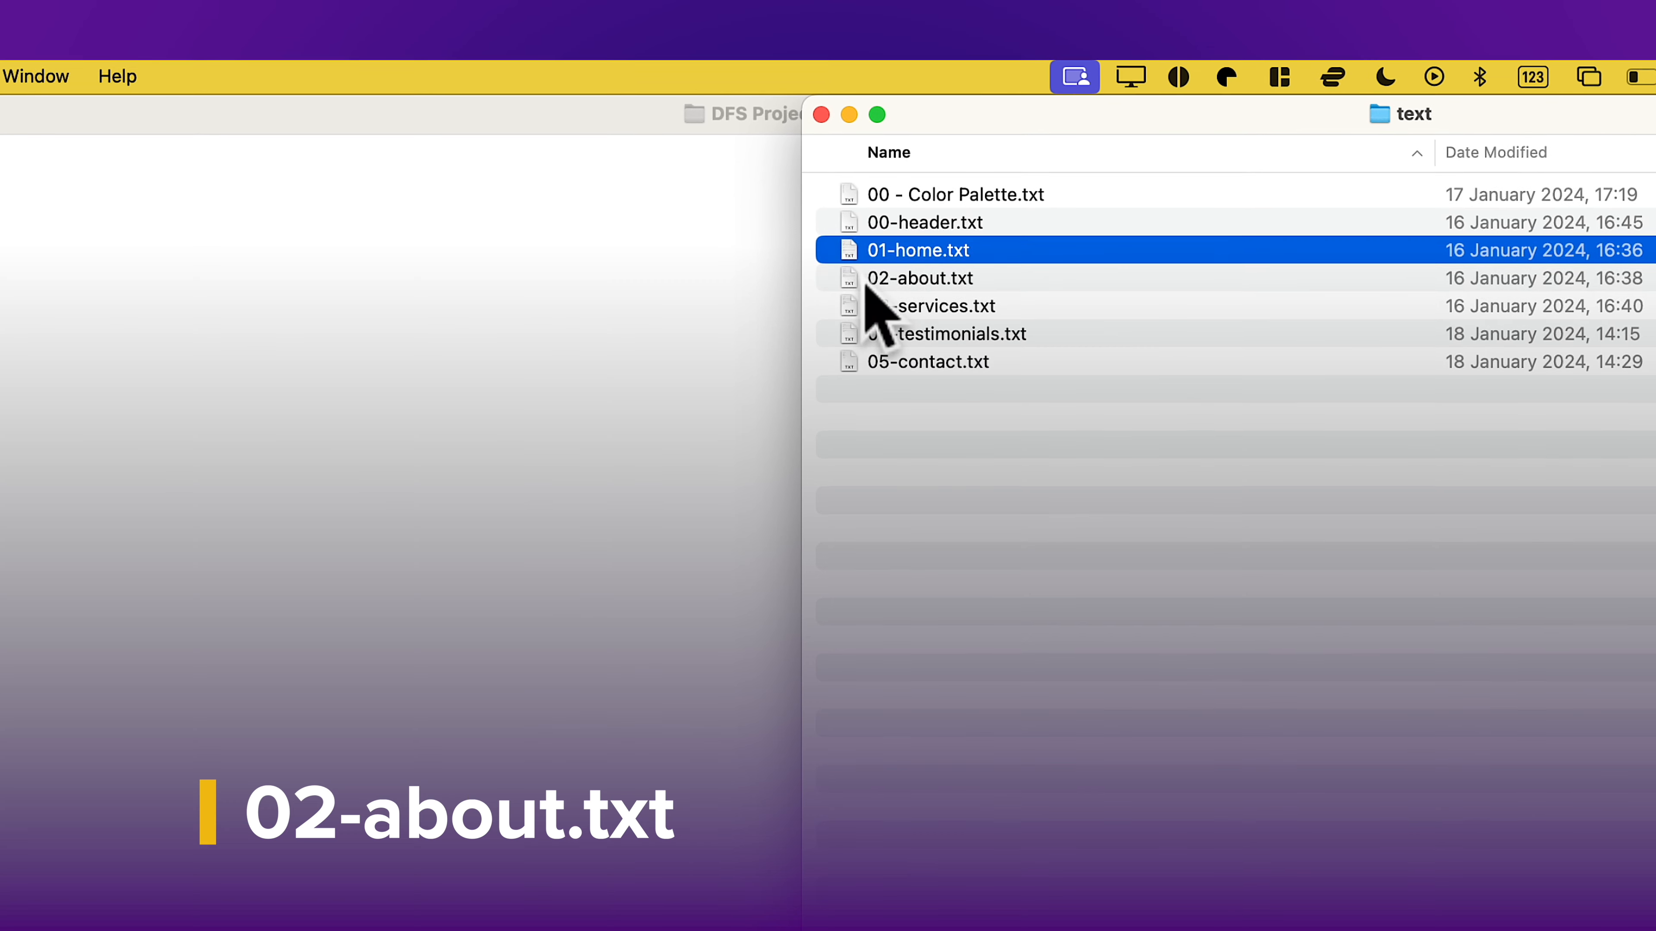
pyautogui.click(871, 152)
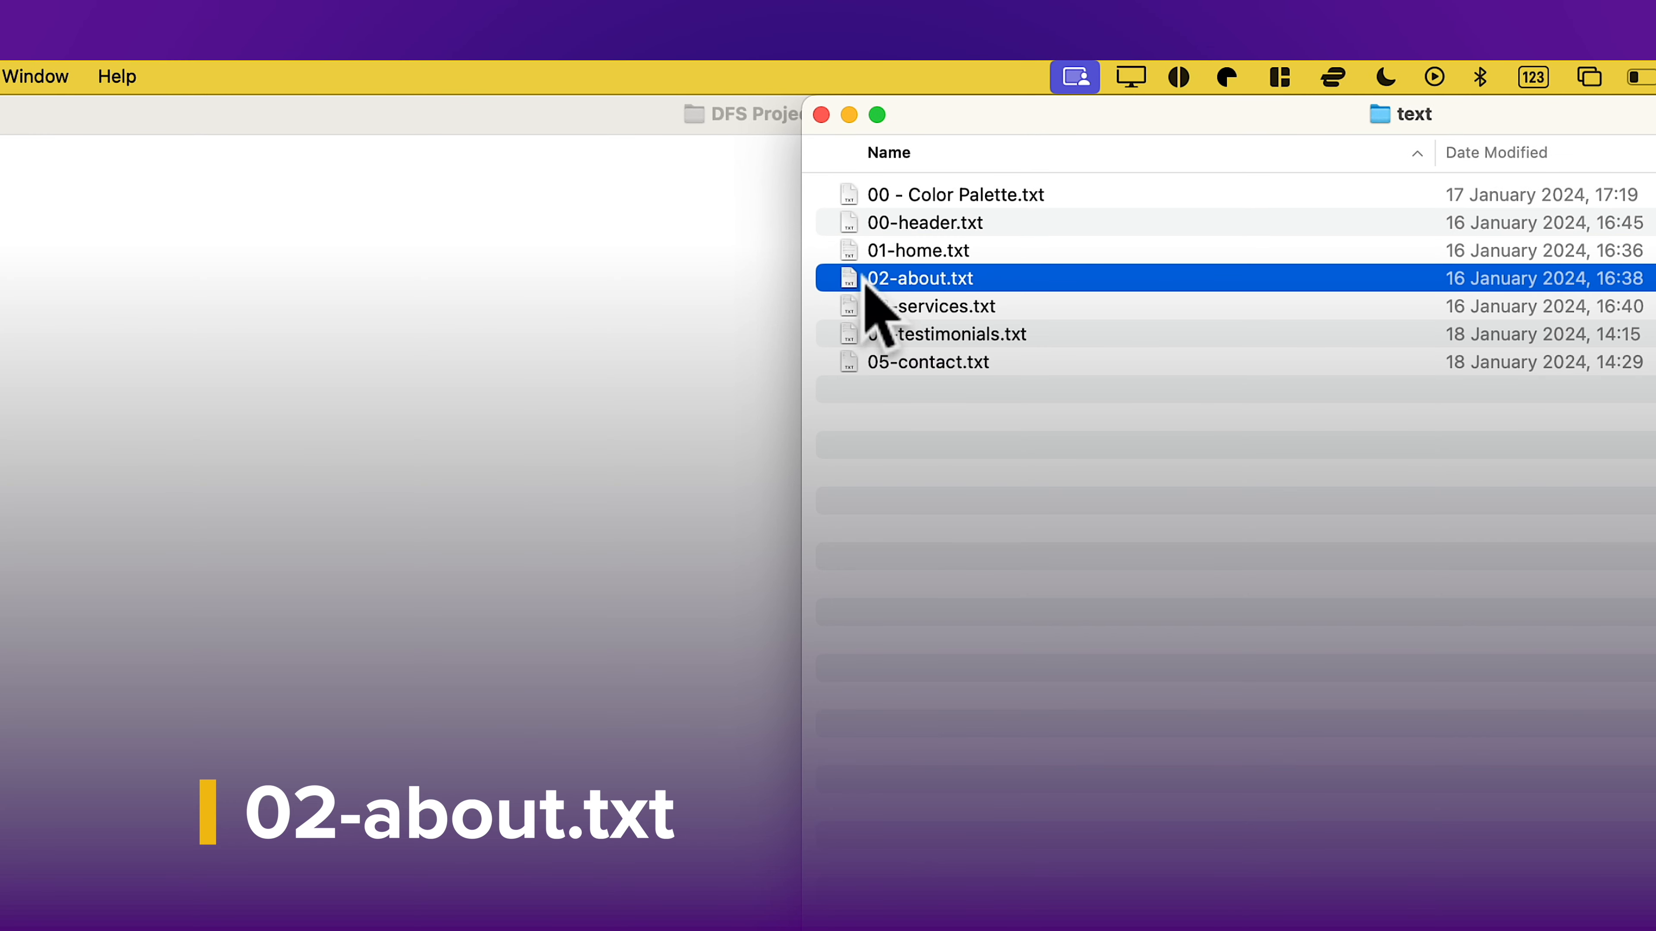
pyautogui.doubleClick(868, 279)
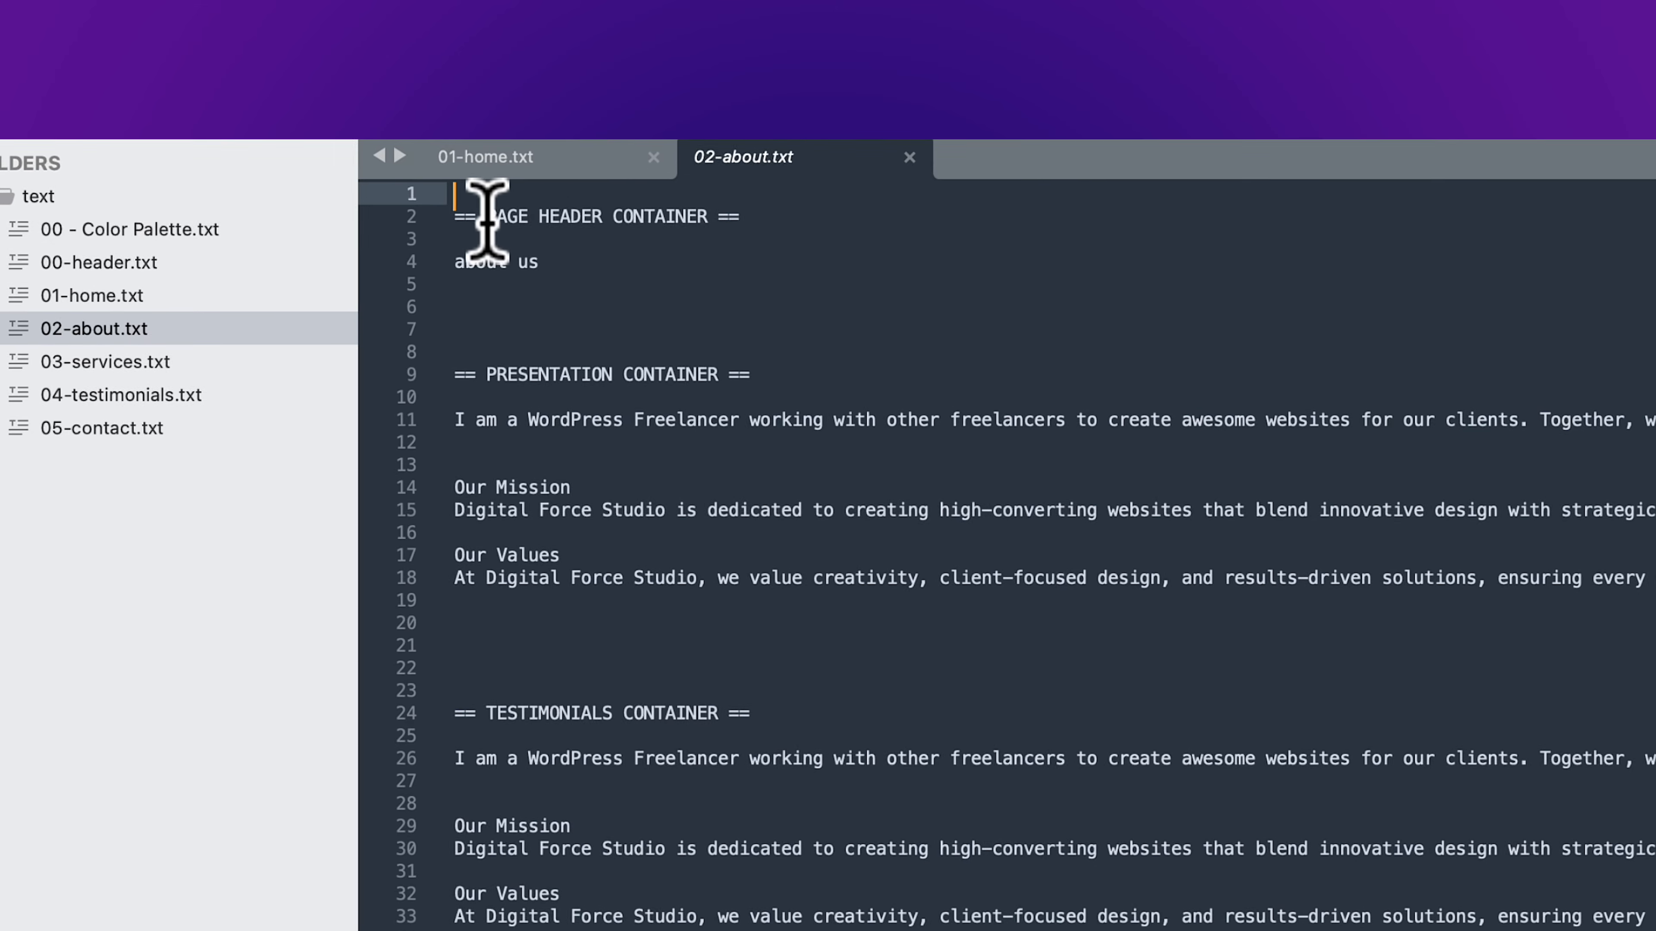
# Step: Rename the About page's first three containers as PAGE HEADER, PRESENTATION and TESTIMONIALS, following the section names in 02-about.txt
pyautogui.moveTo(486, 219); pyautogui.dragTo(600, 219)
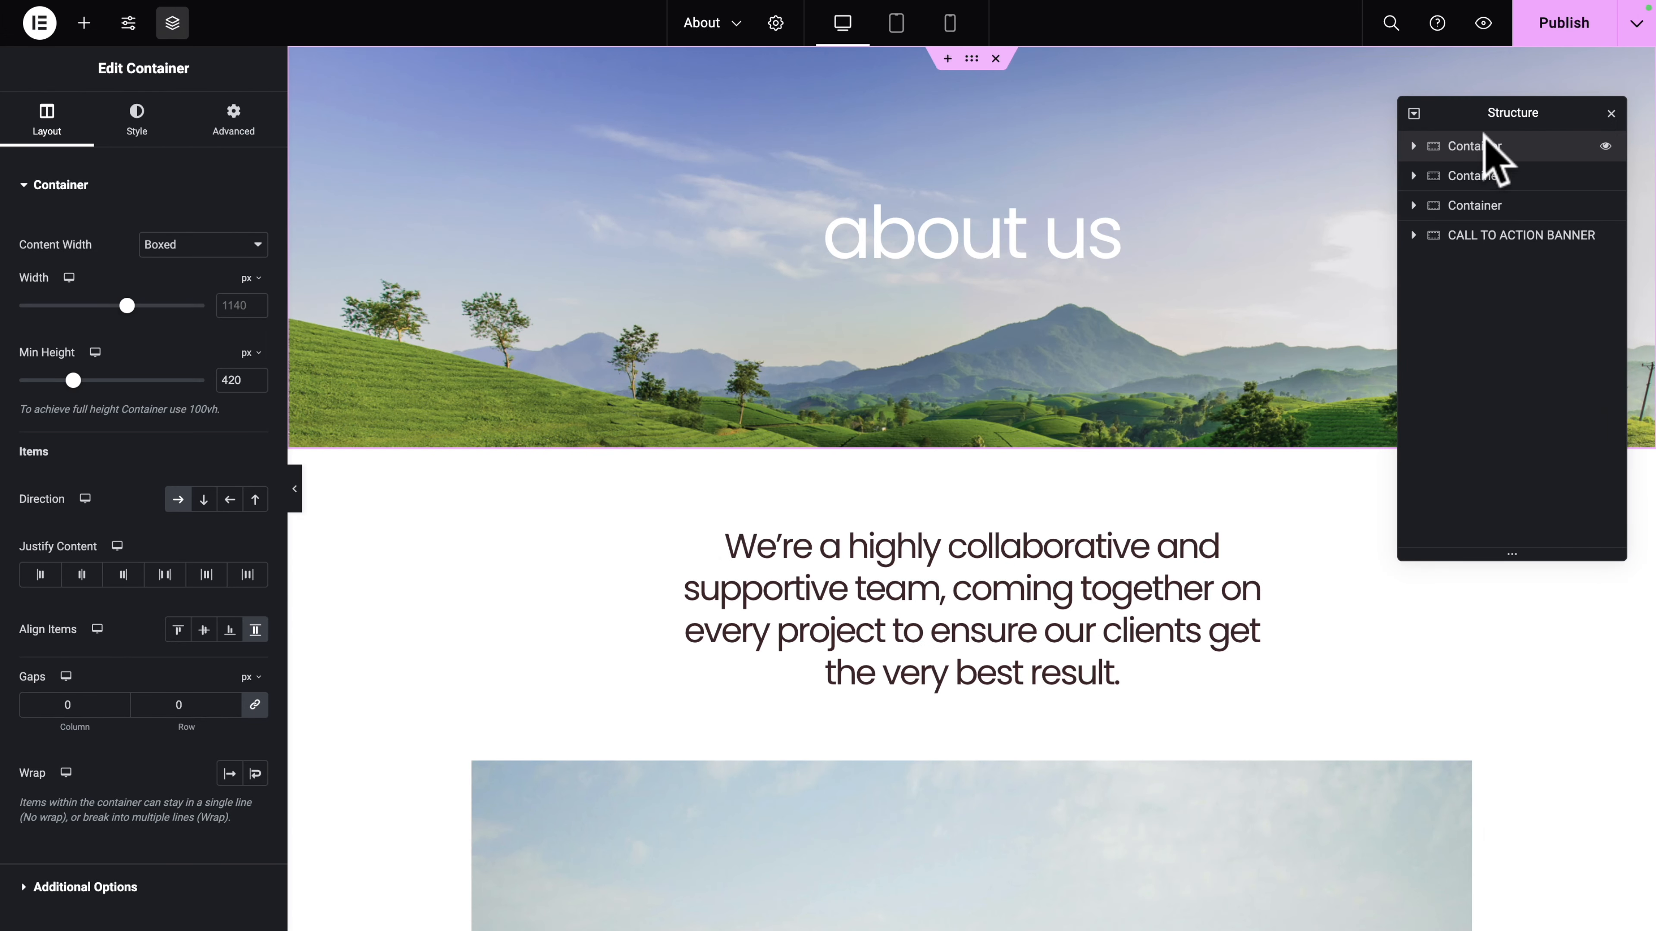
pyautogui.doubleClick(1475, 148)
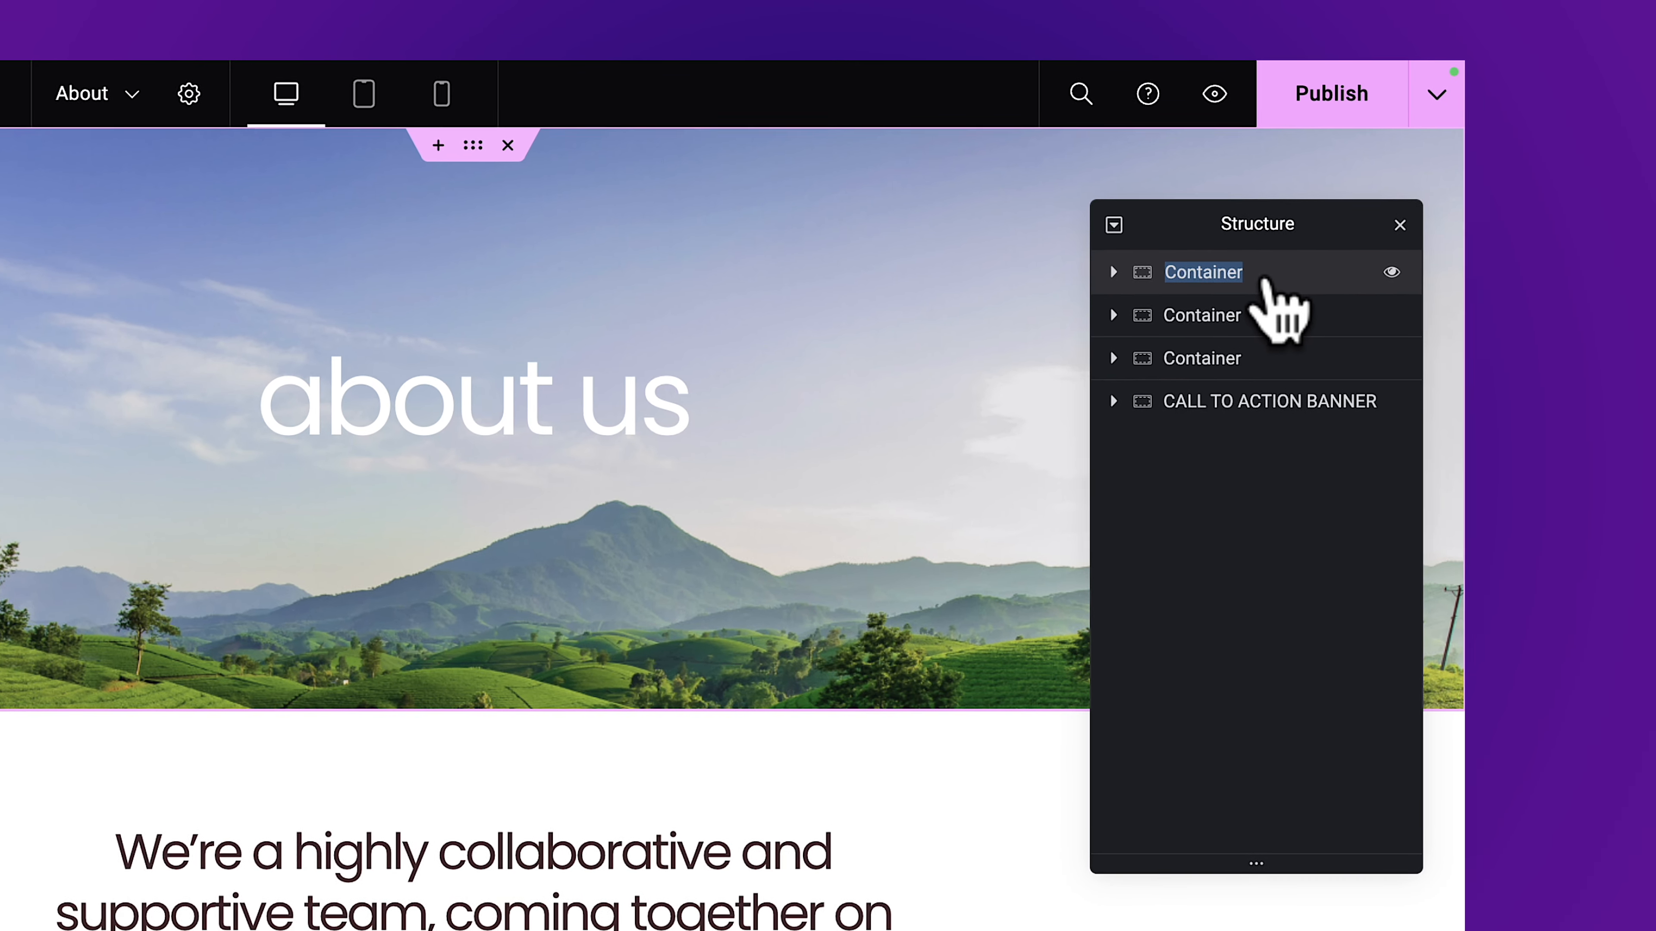
pyautogui.write('PAGE HEADER')
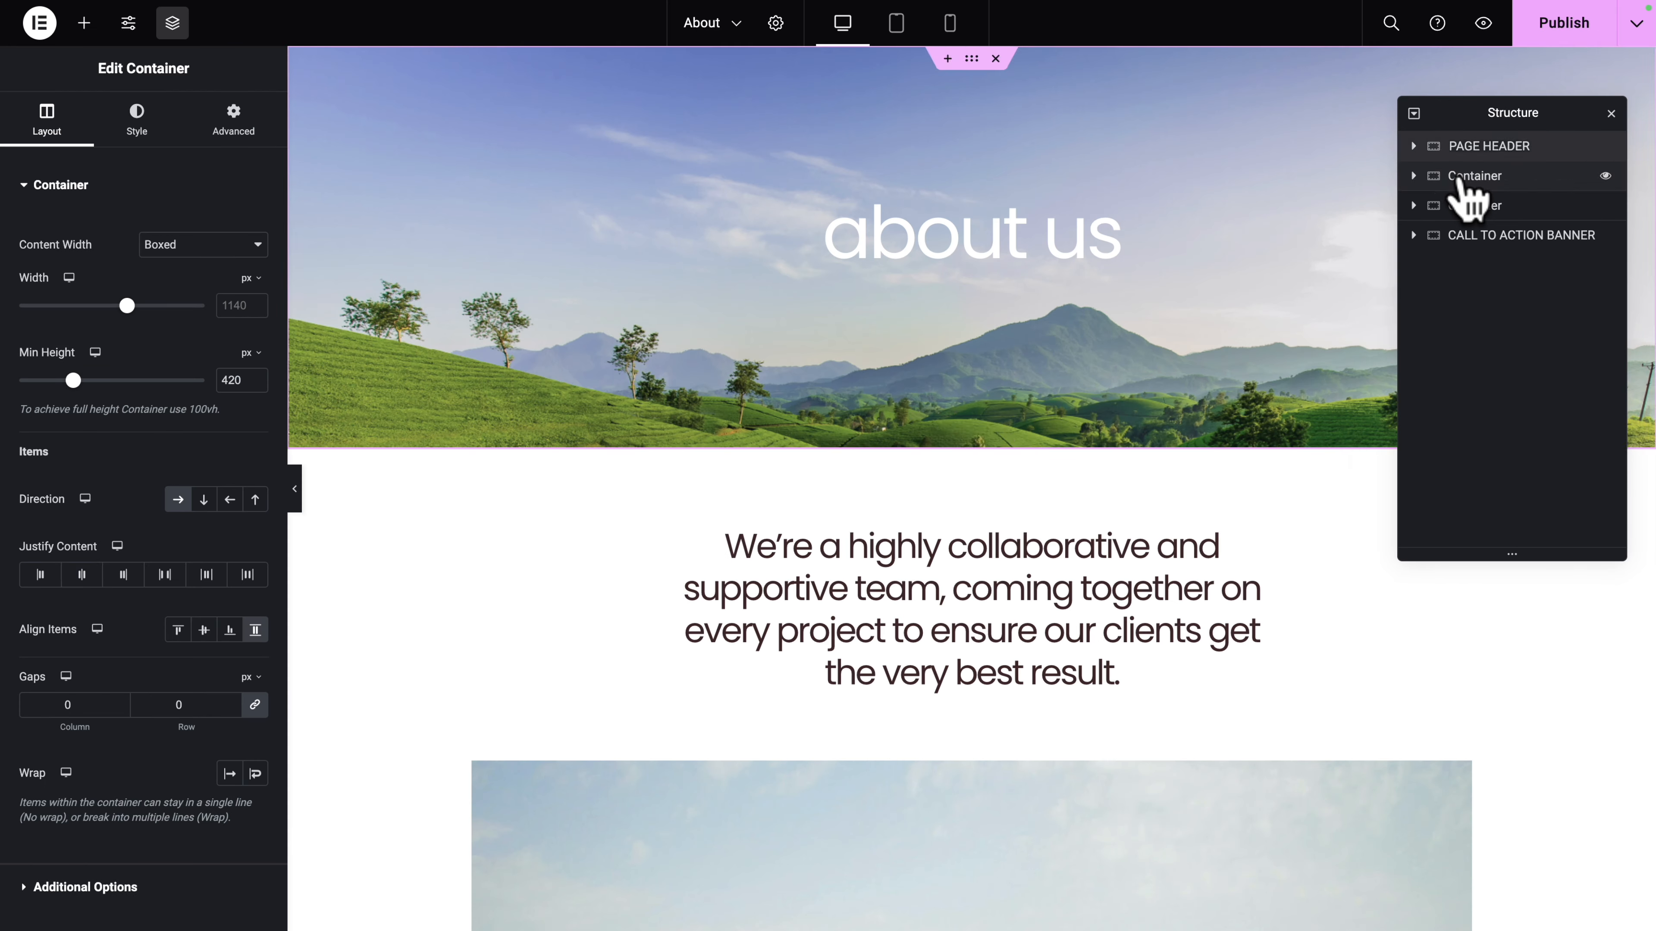
pyautogui.doubleClick(1460, 177)
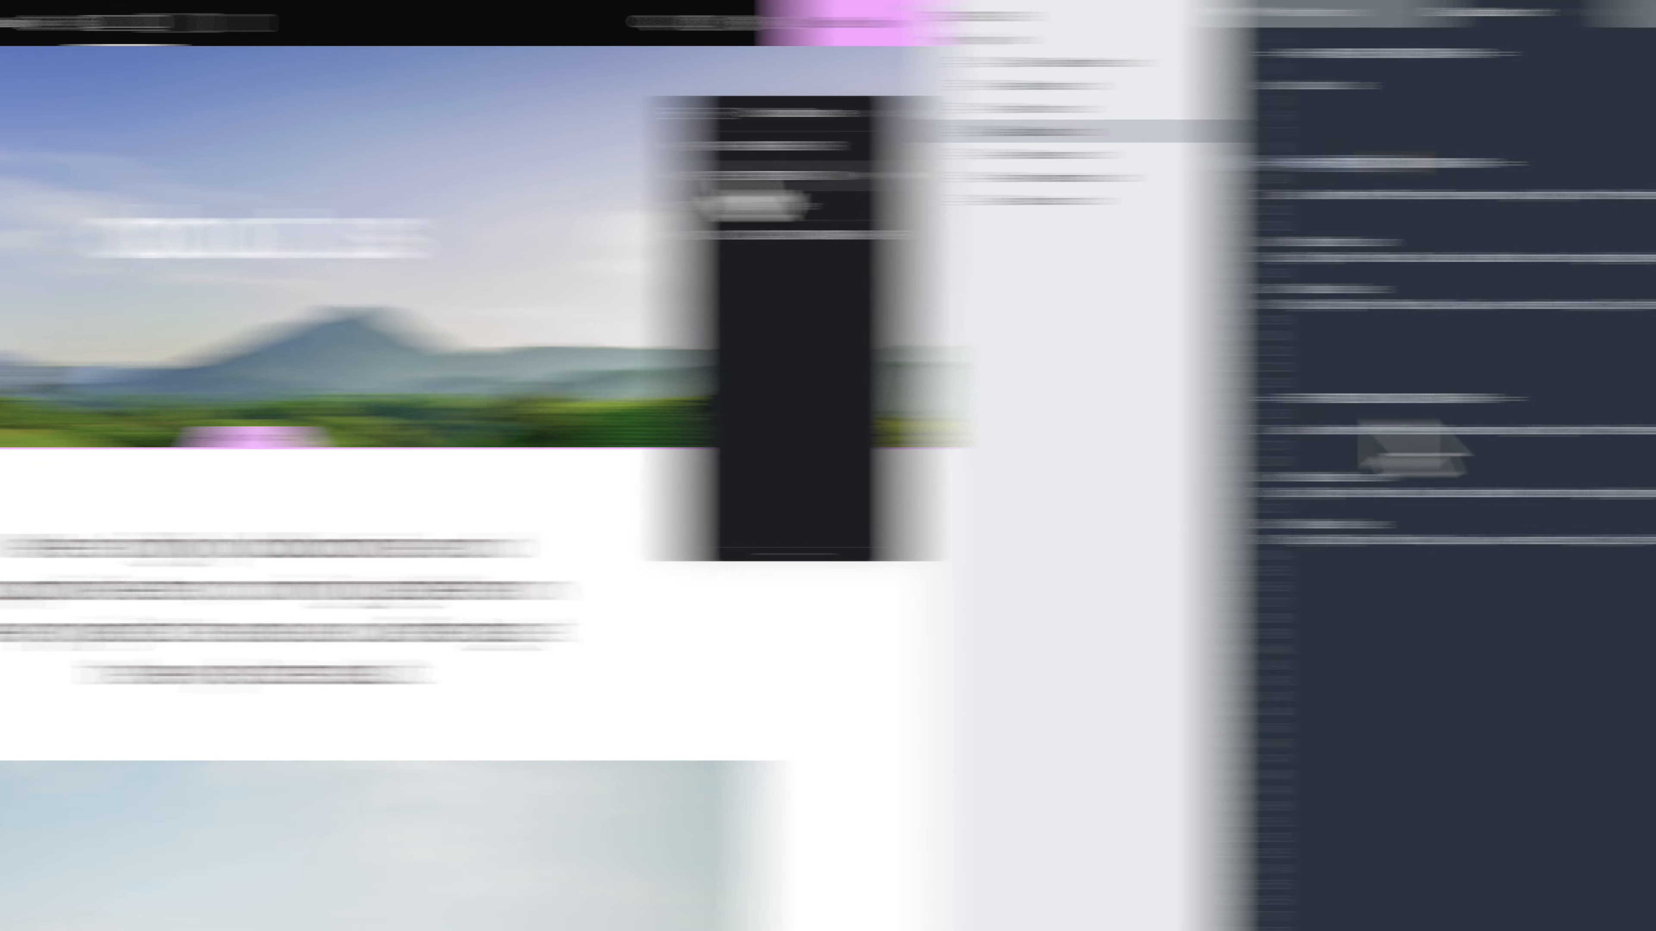
pyautogui.click(405, 404)
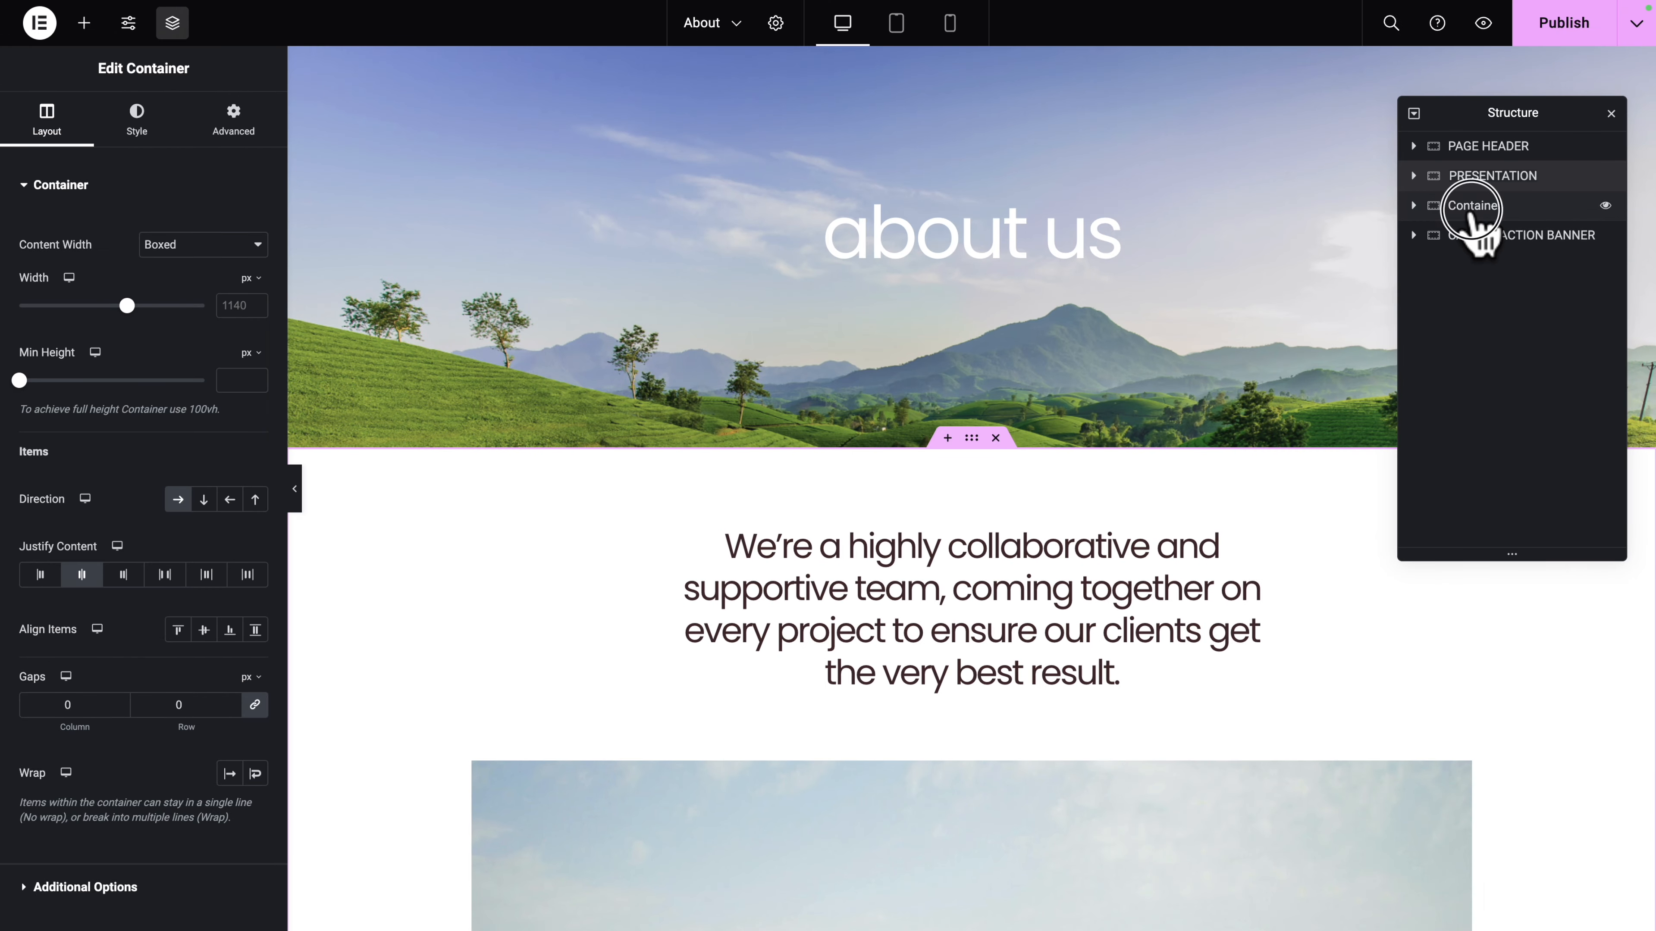
pyautogui.doubleClick(1472, 207)
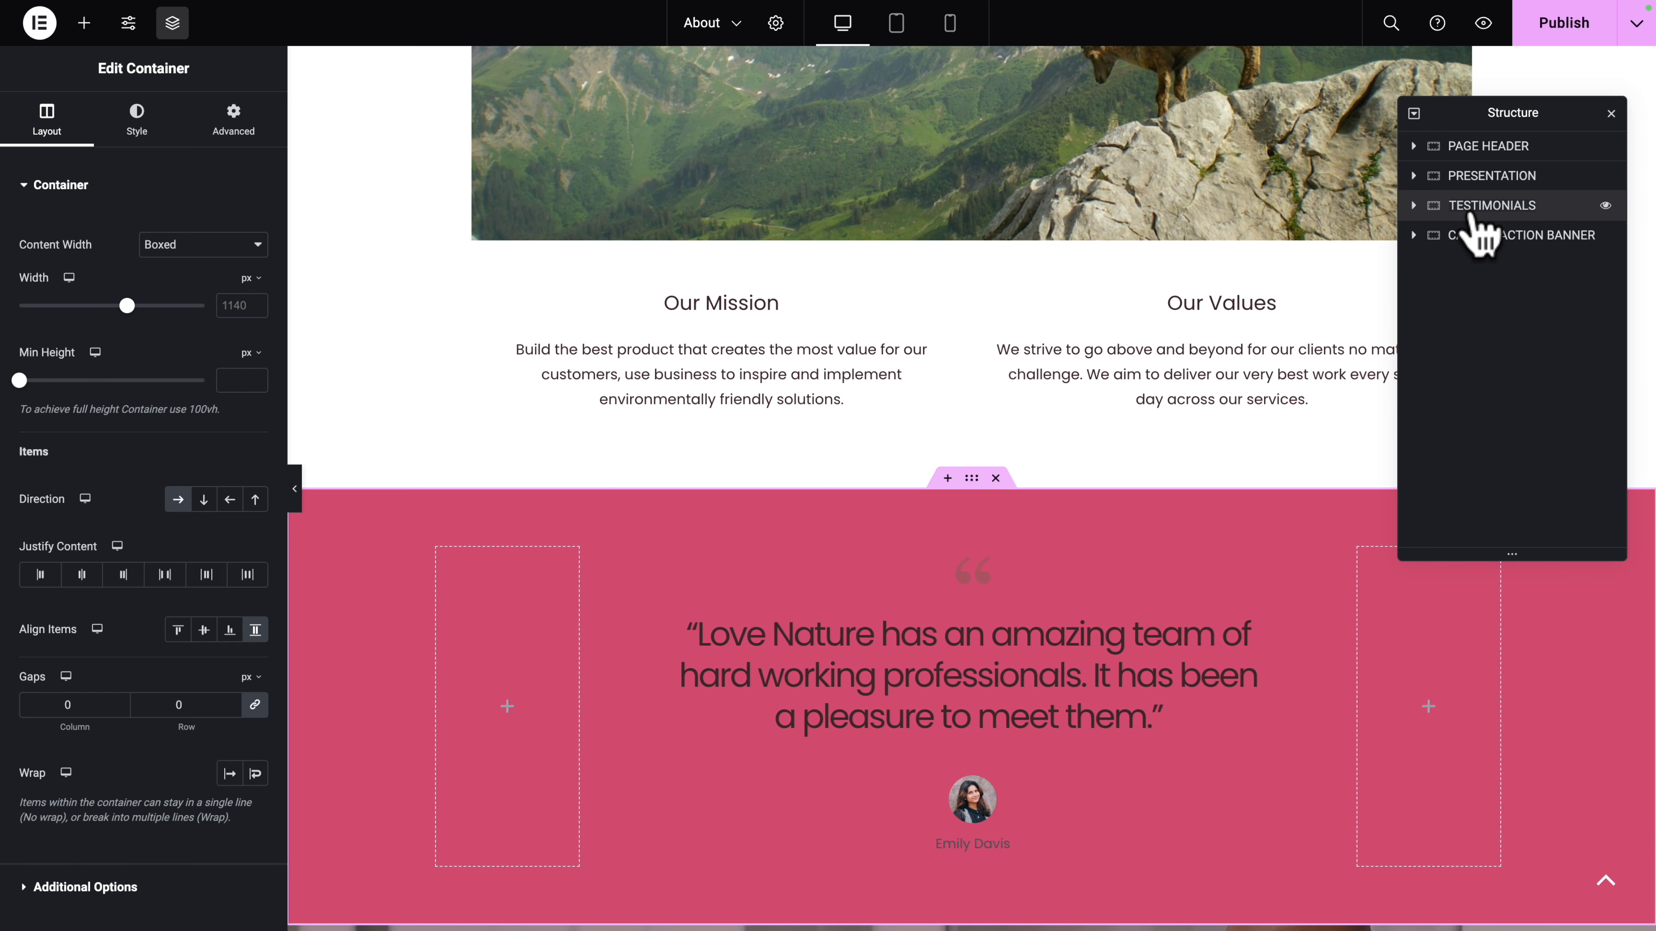
# Step: Set the PAGE HEADER container's minimum height to 85 vh
pyautogui.scroll(15, 1114, 231)
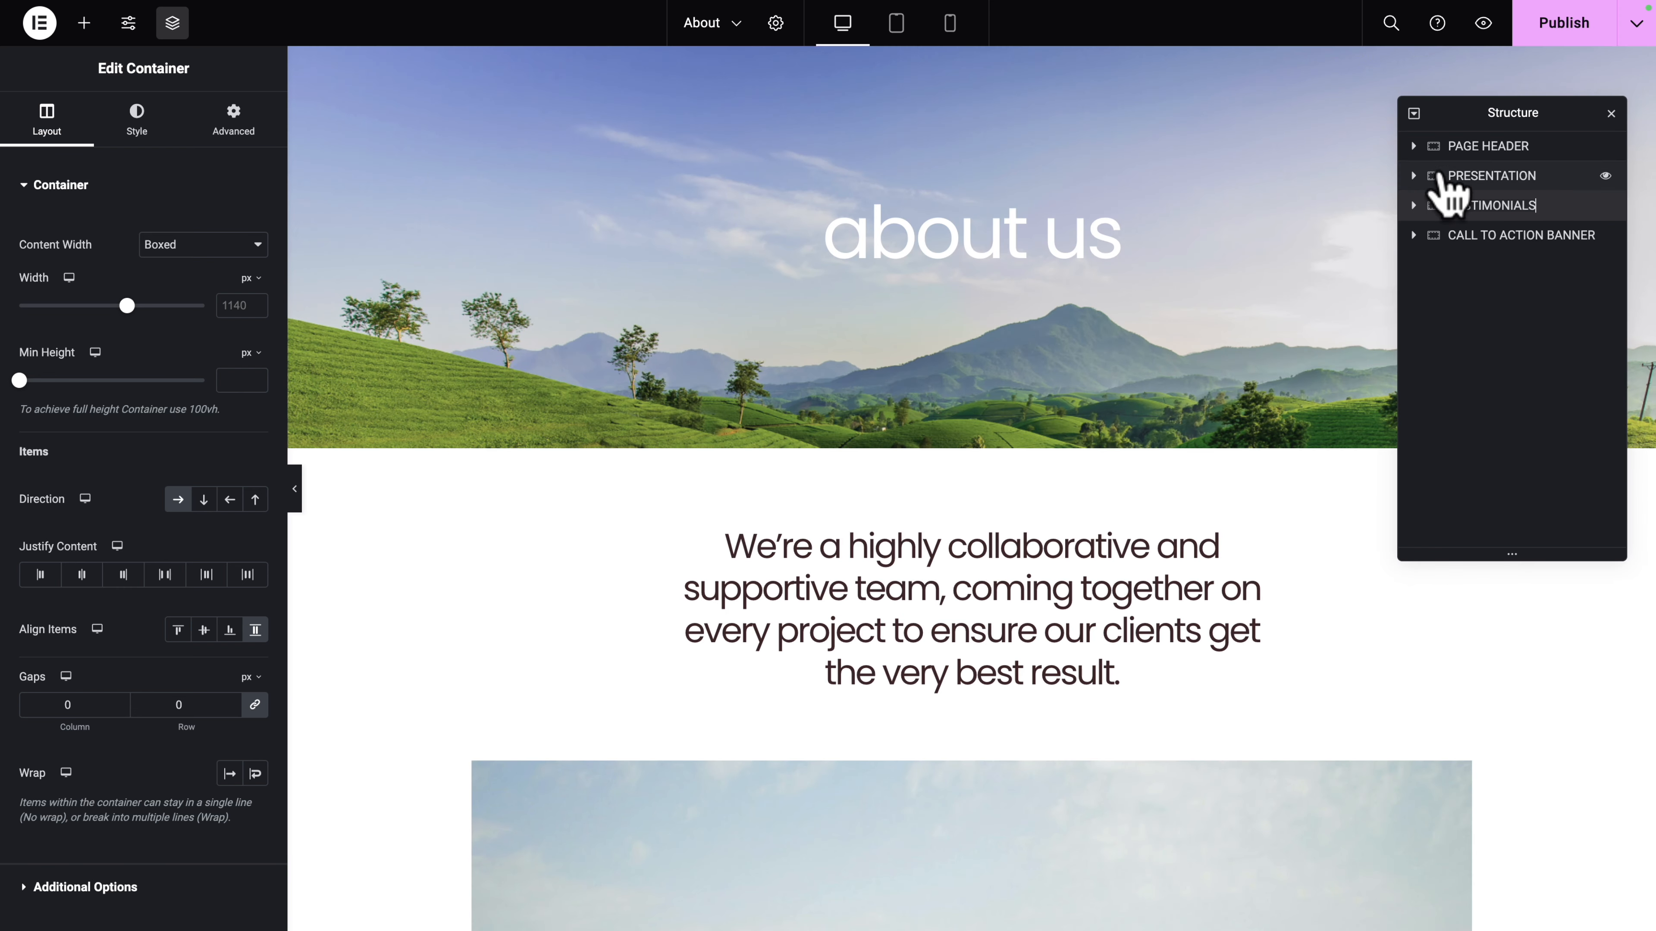
pyautogui.click(1463, 150)
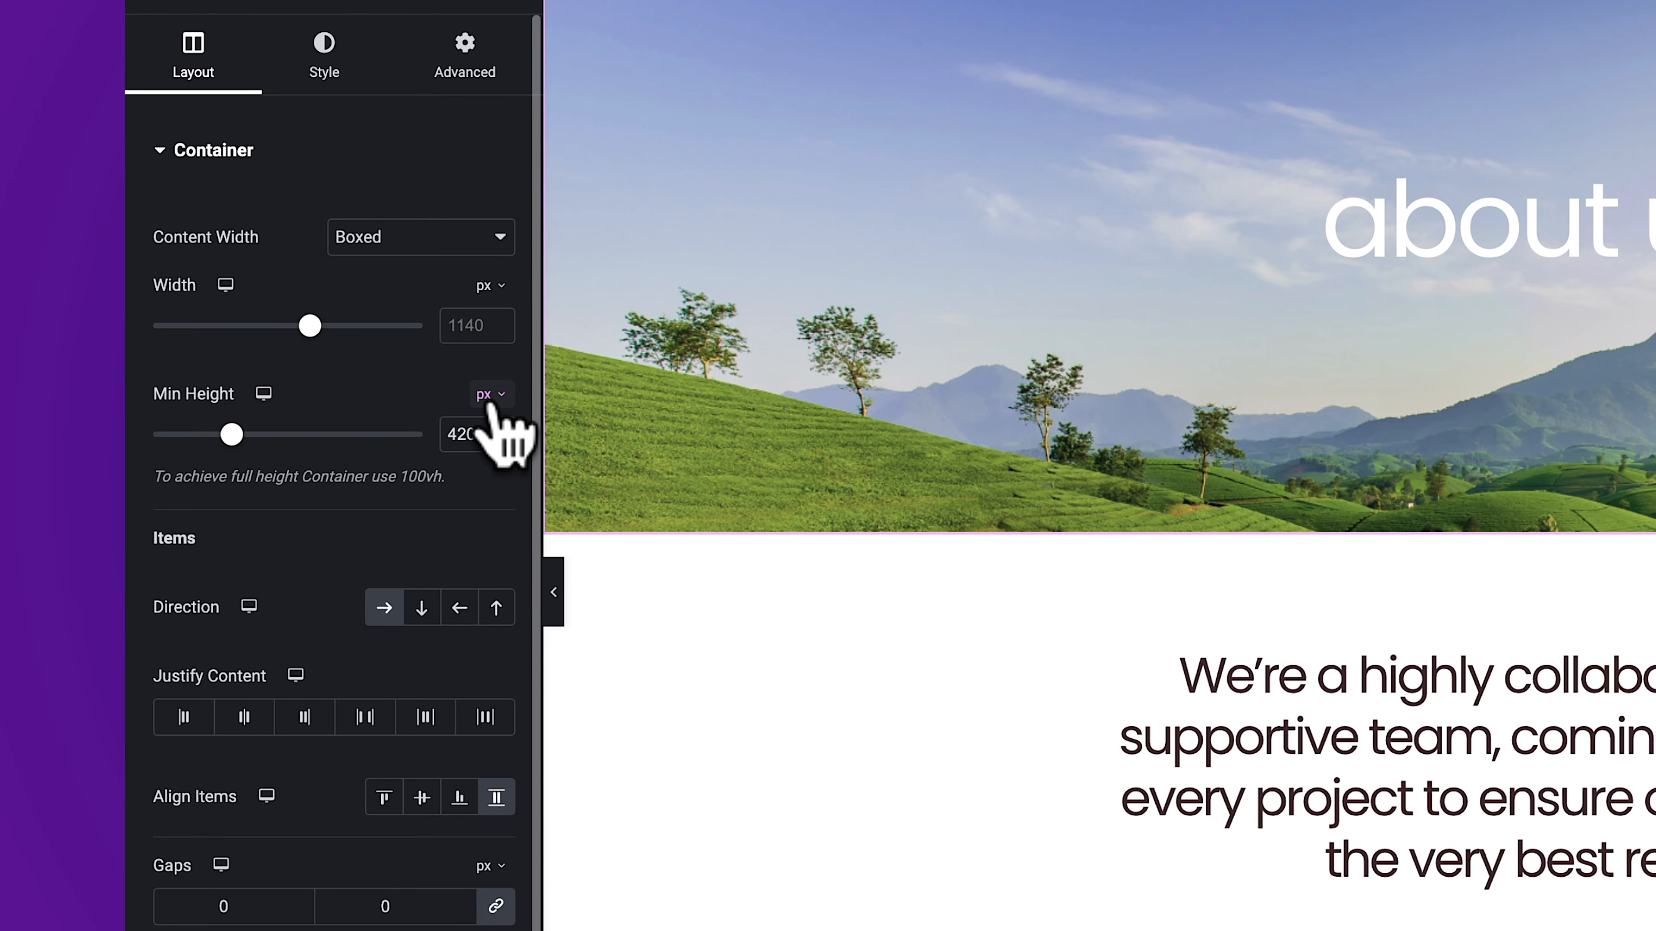
pyautogui.click(482, 519)
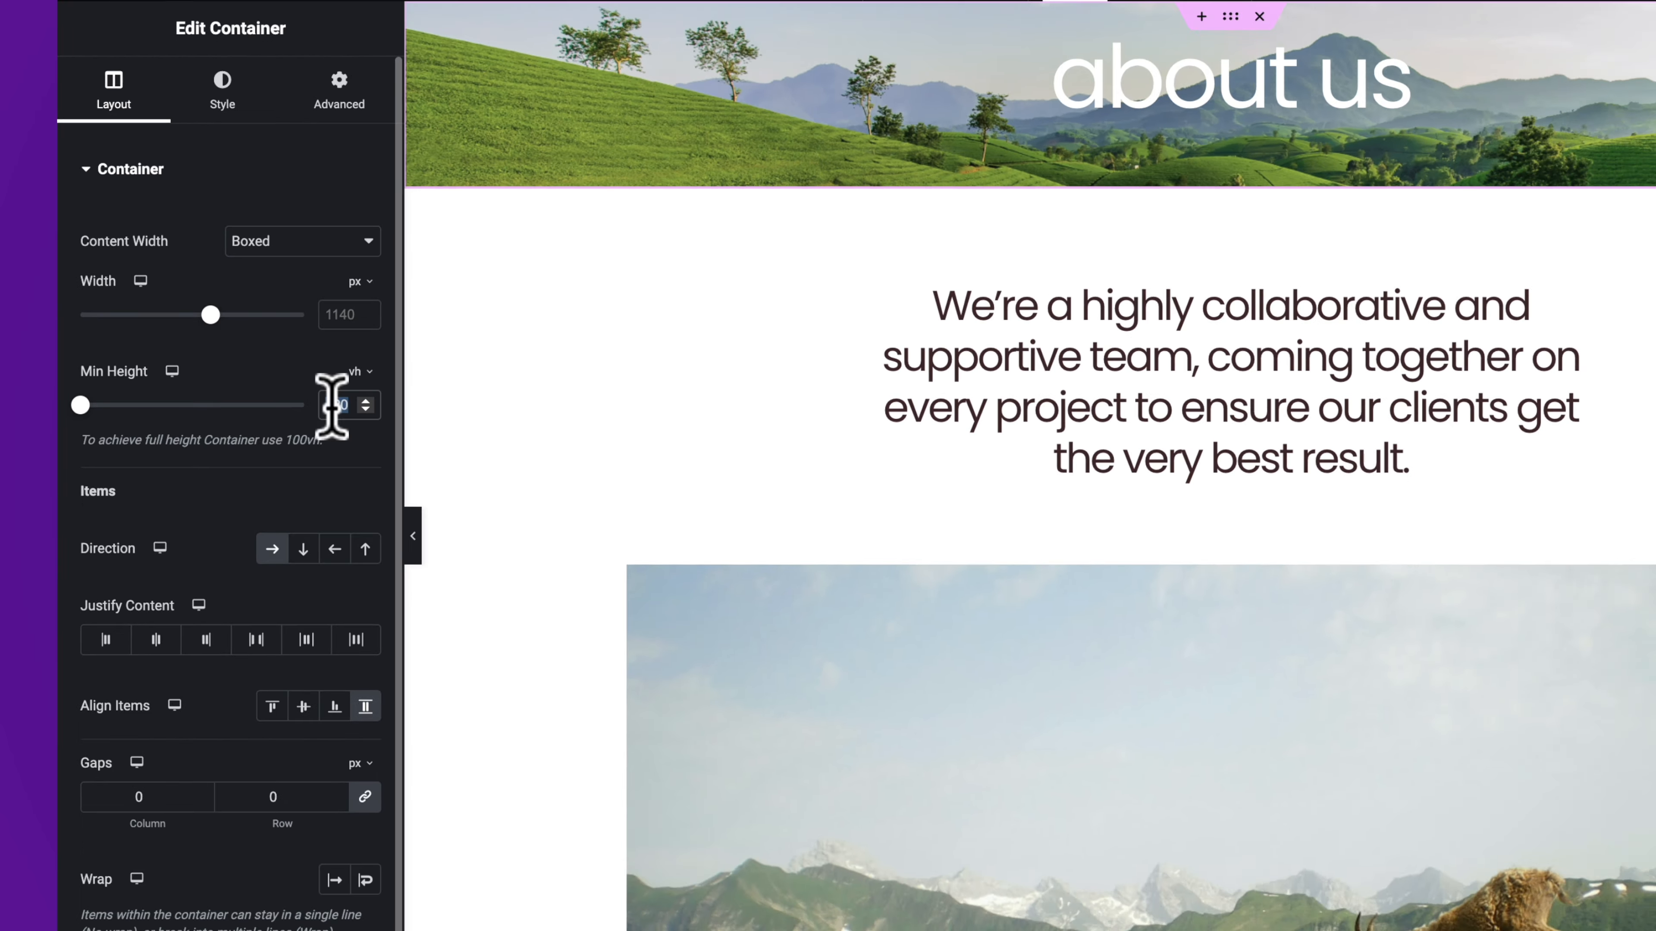
pyautogui.doubleClick(456, 434)
pyautogui.write('85')
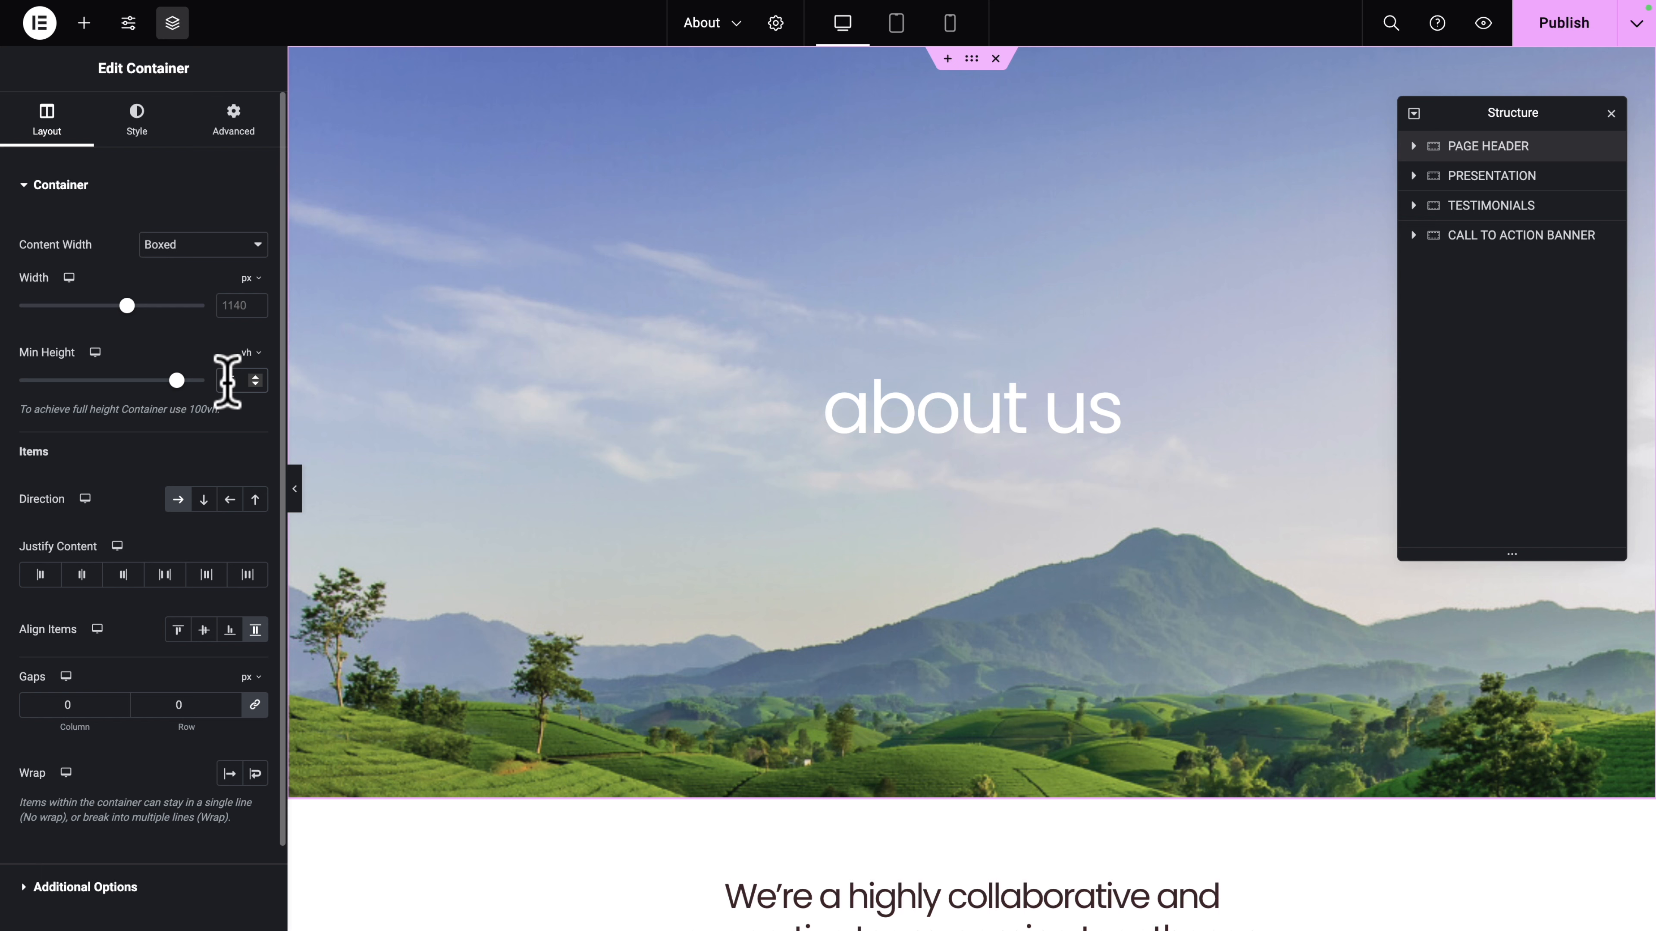
# Step: Replace the PAGE HEADER container's background image with img-hor-03.webp and set its position to Center Center
pyautogui.click(136, 129)
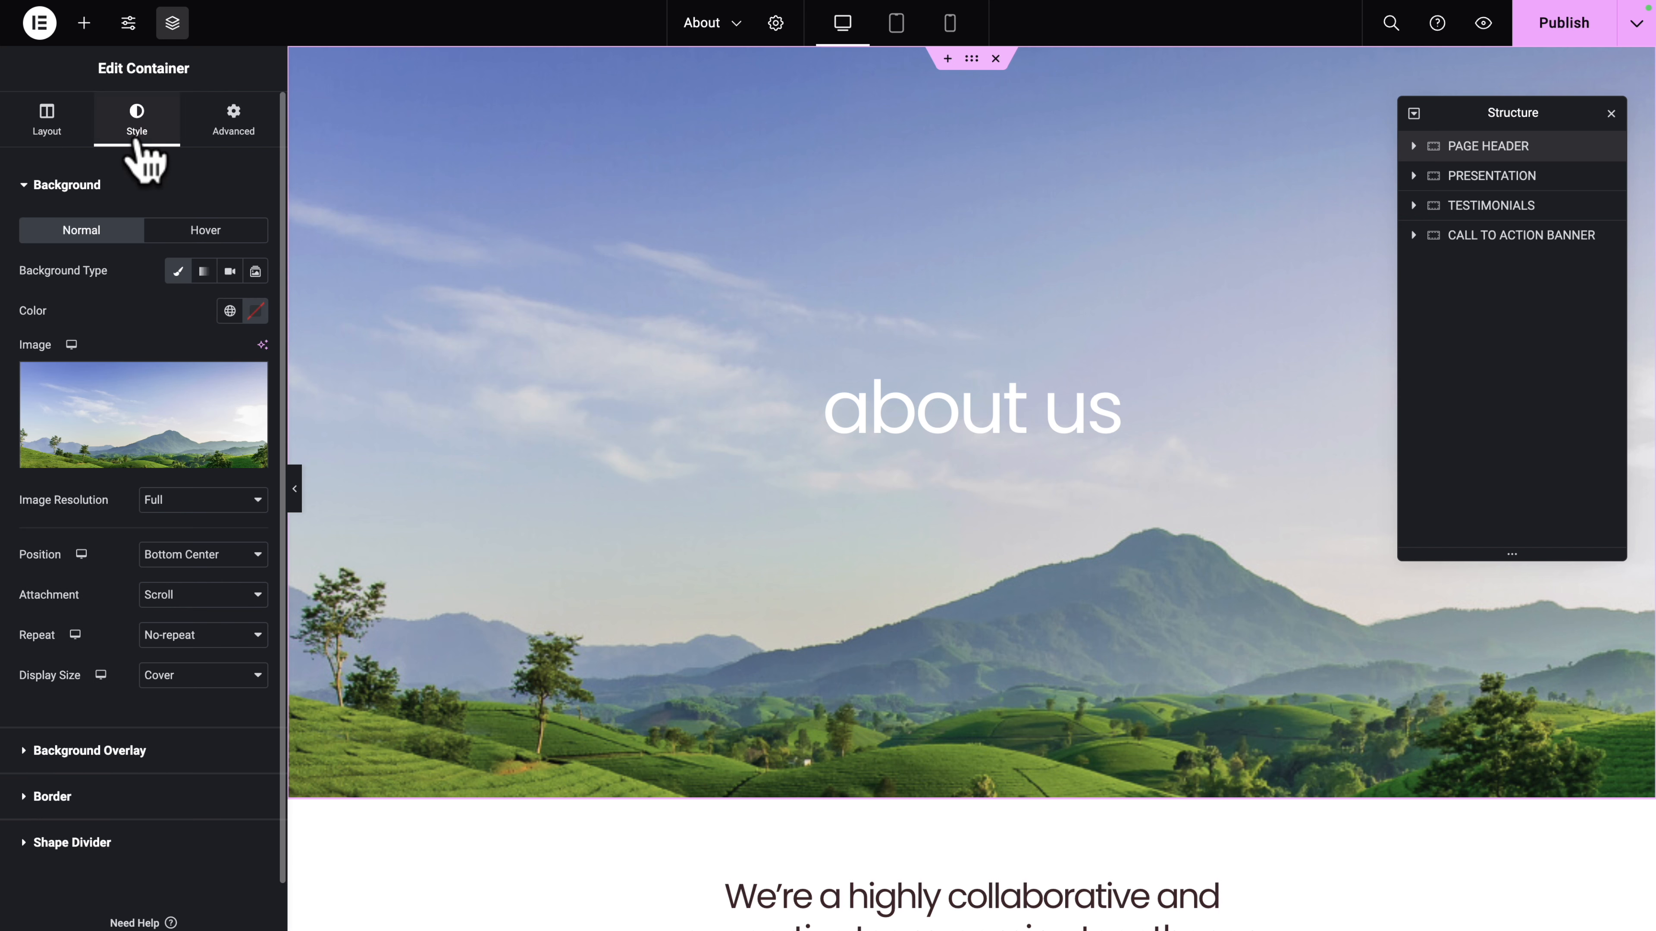
pyautogui.click(101, 391)
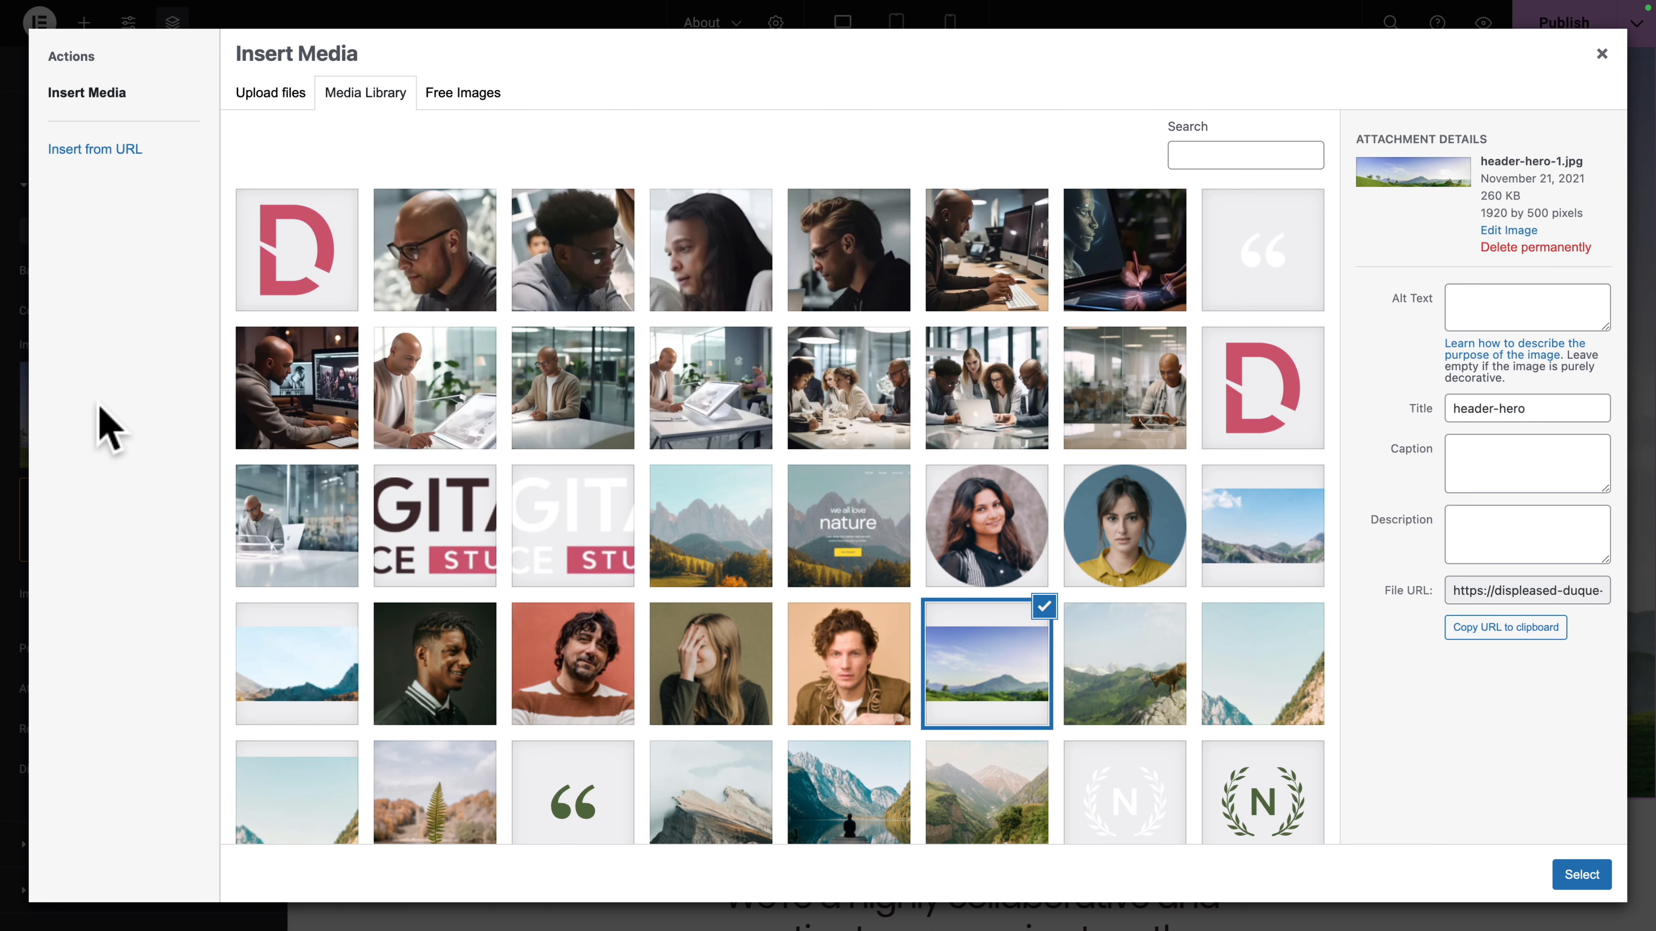
pyautogui.click(972, 406)
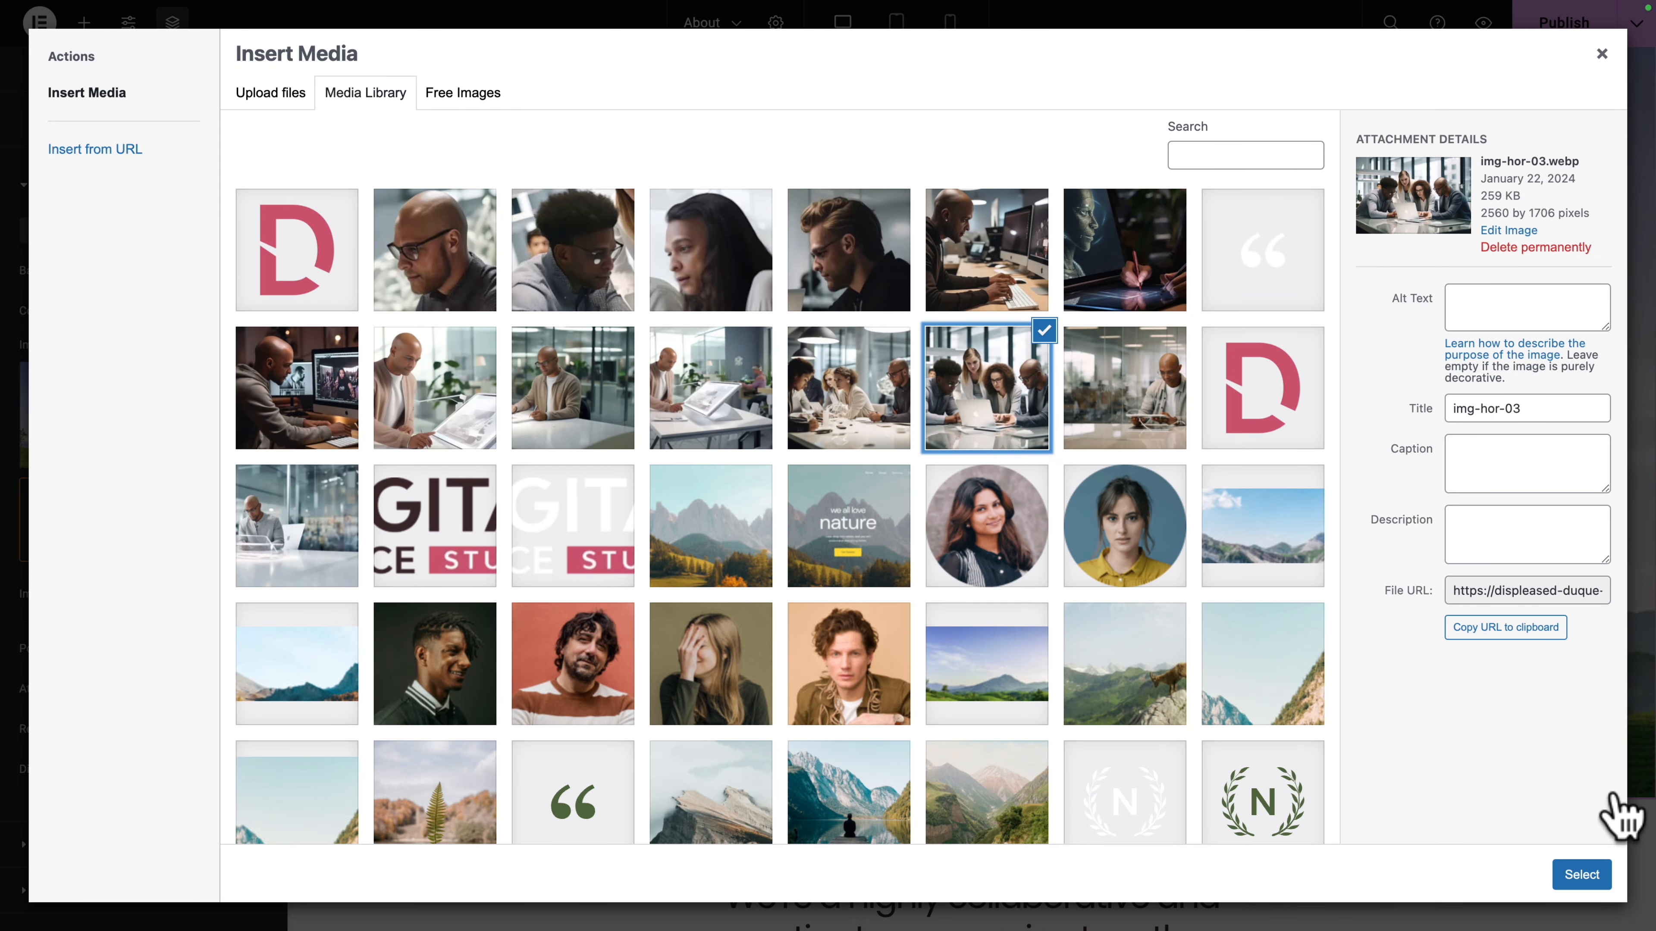
pyautogui.click(1588, 886)
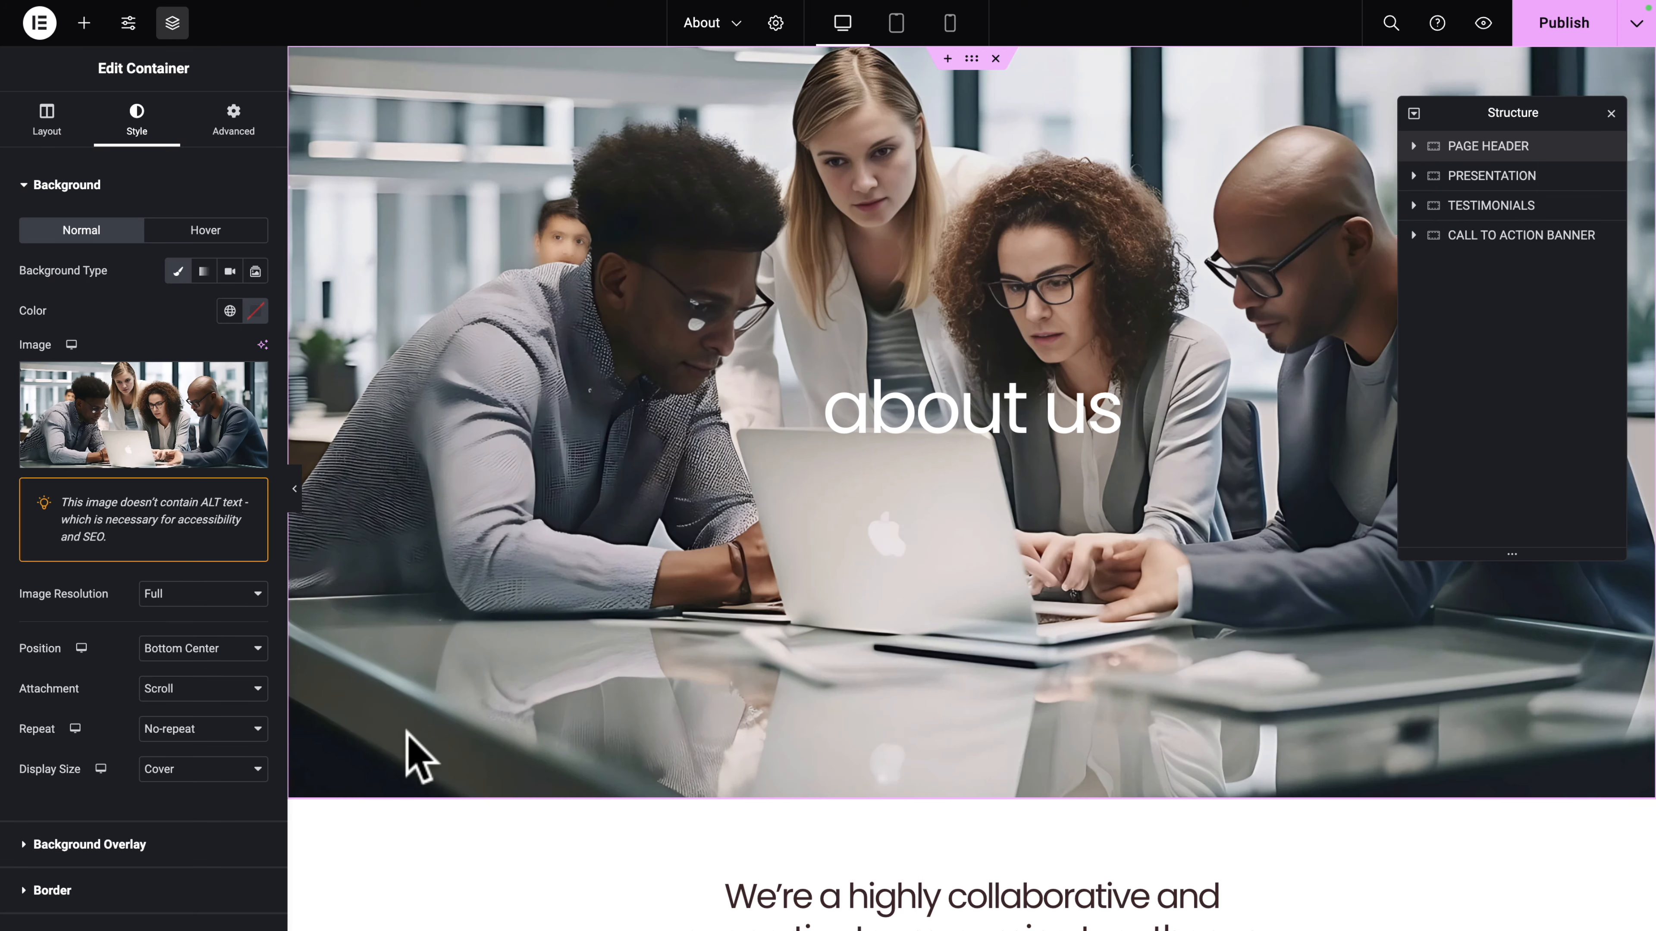
pyautogui.click(208, 650)
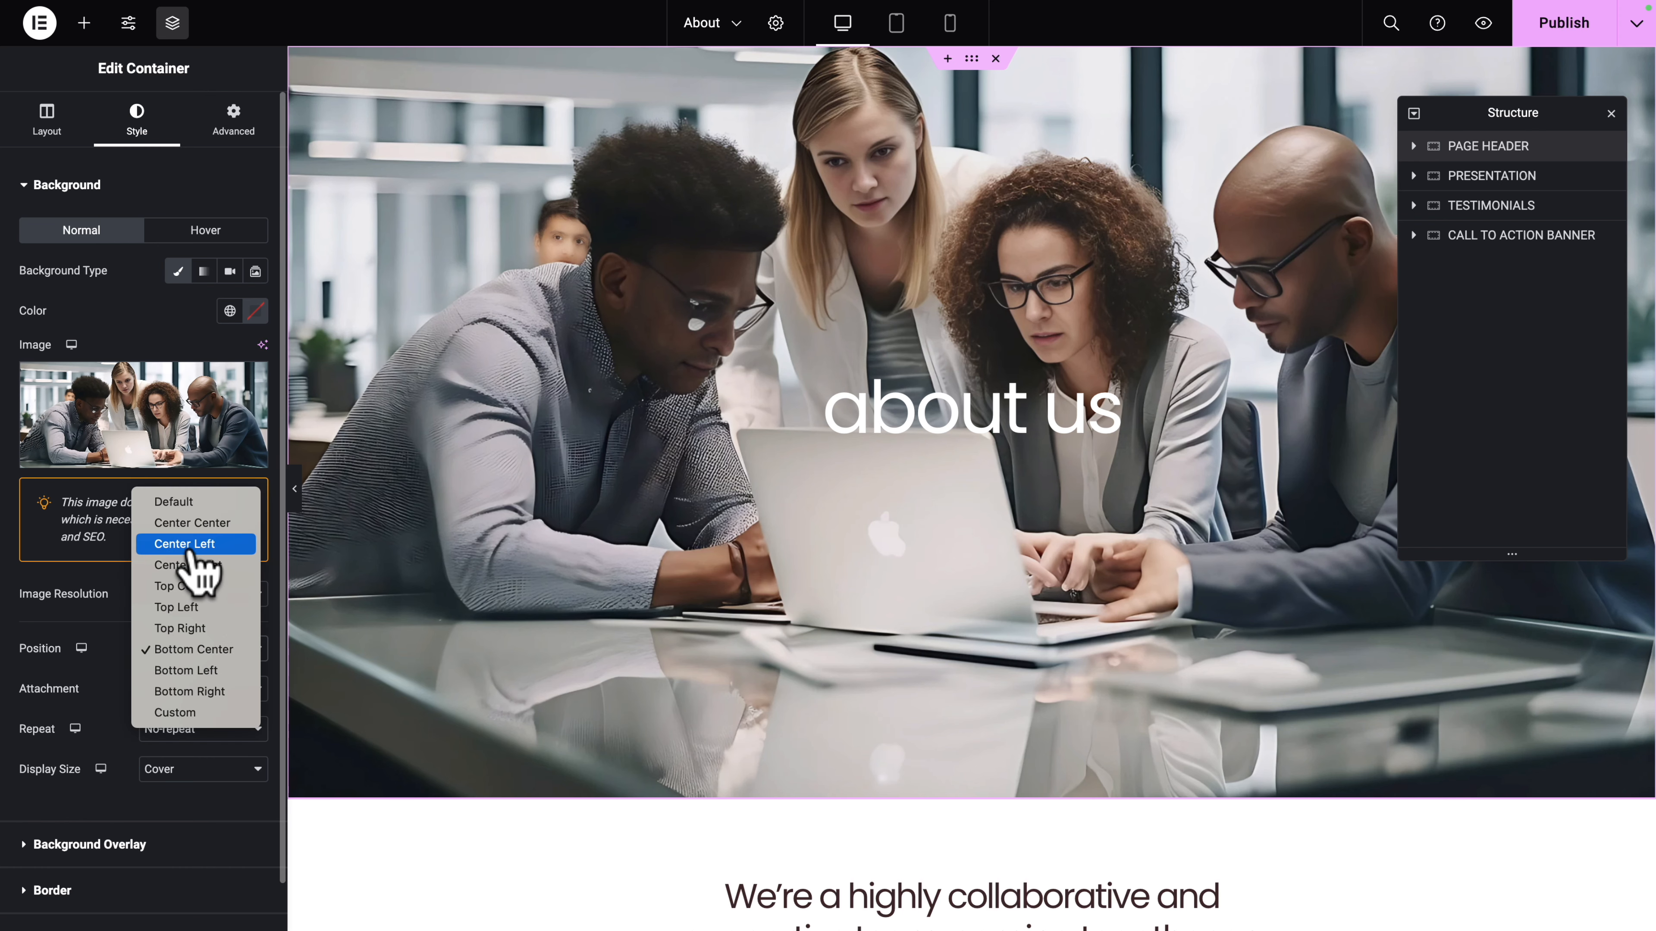
pyautogui.press('Escape')
pyautogui.click(179, 531)
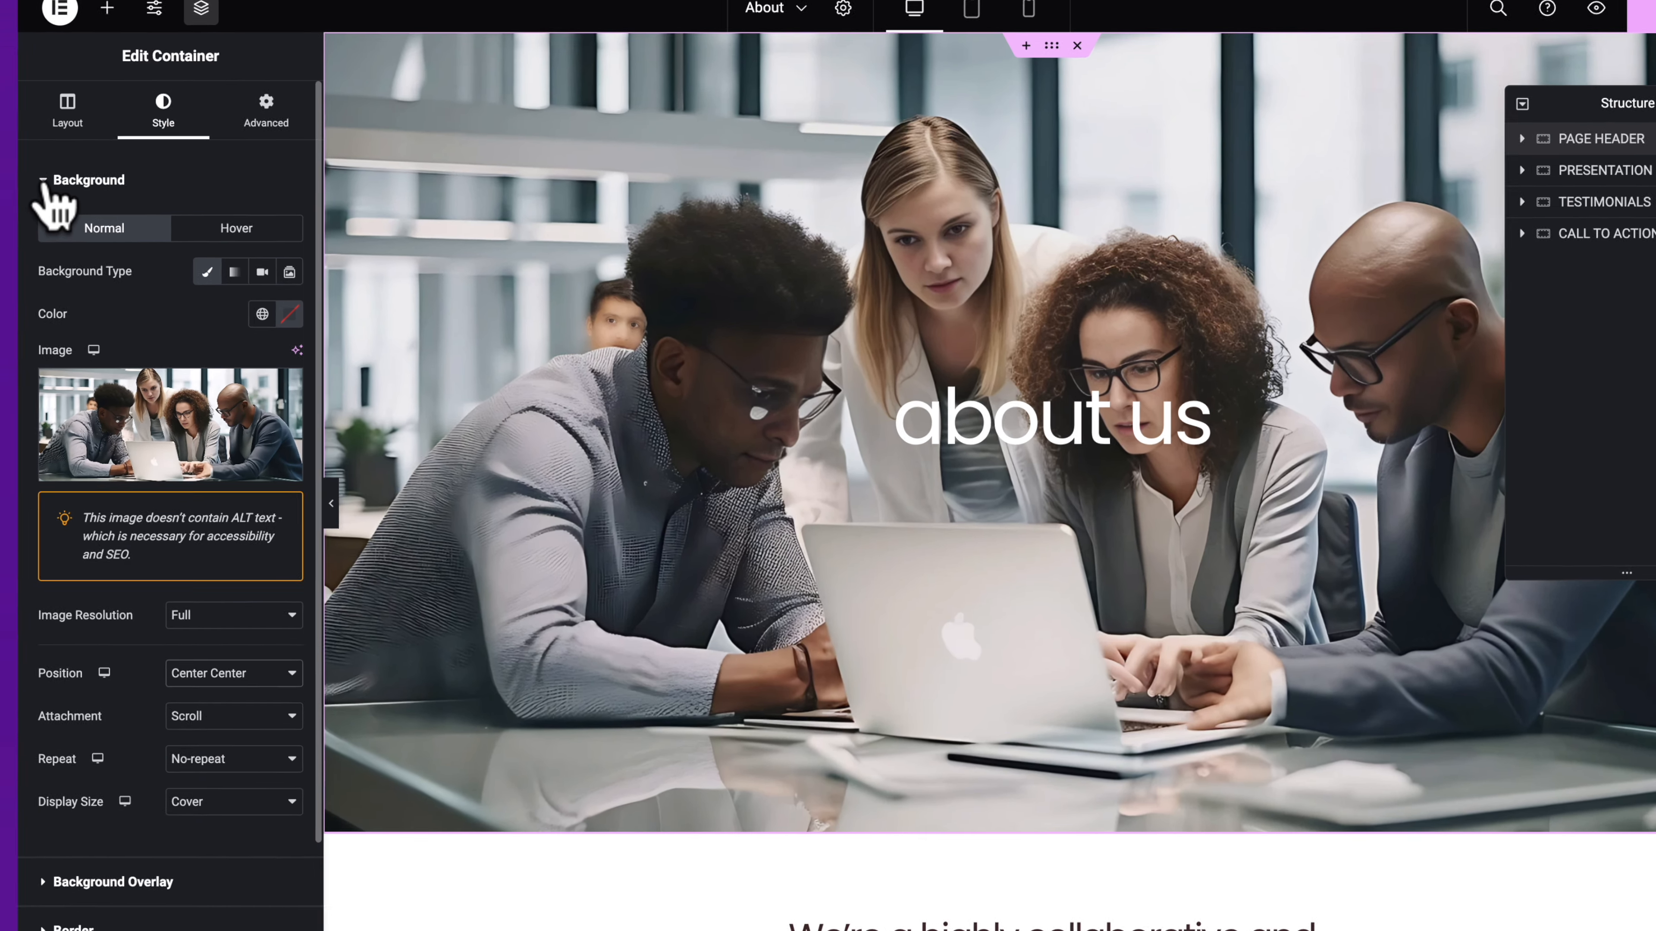
# Step: Change the page header's background overlay to a gradient and make its first color fully transparent
pyautogui.click(24, 187)
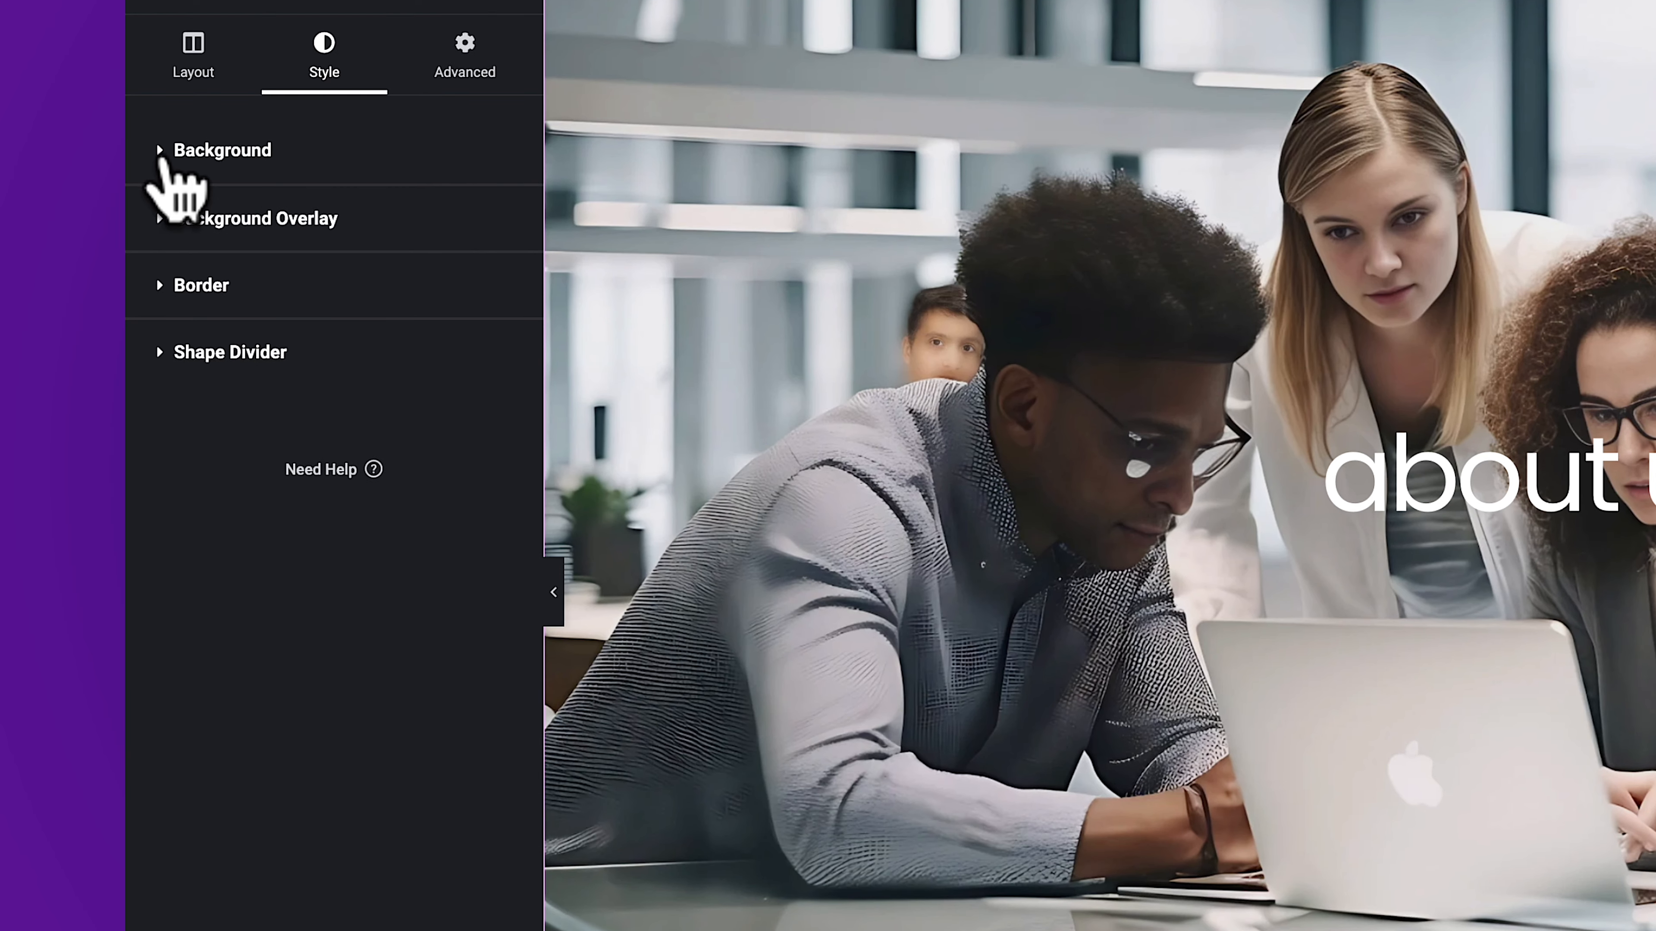
pyautogui.click(171, 227)
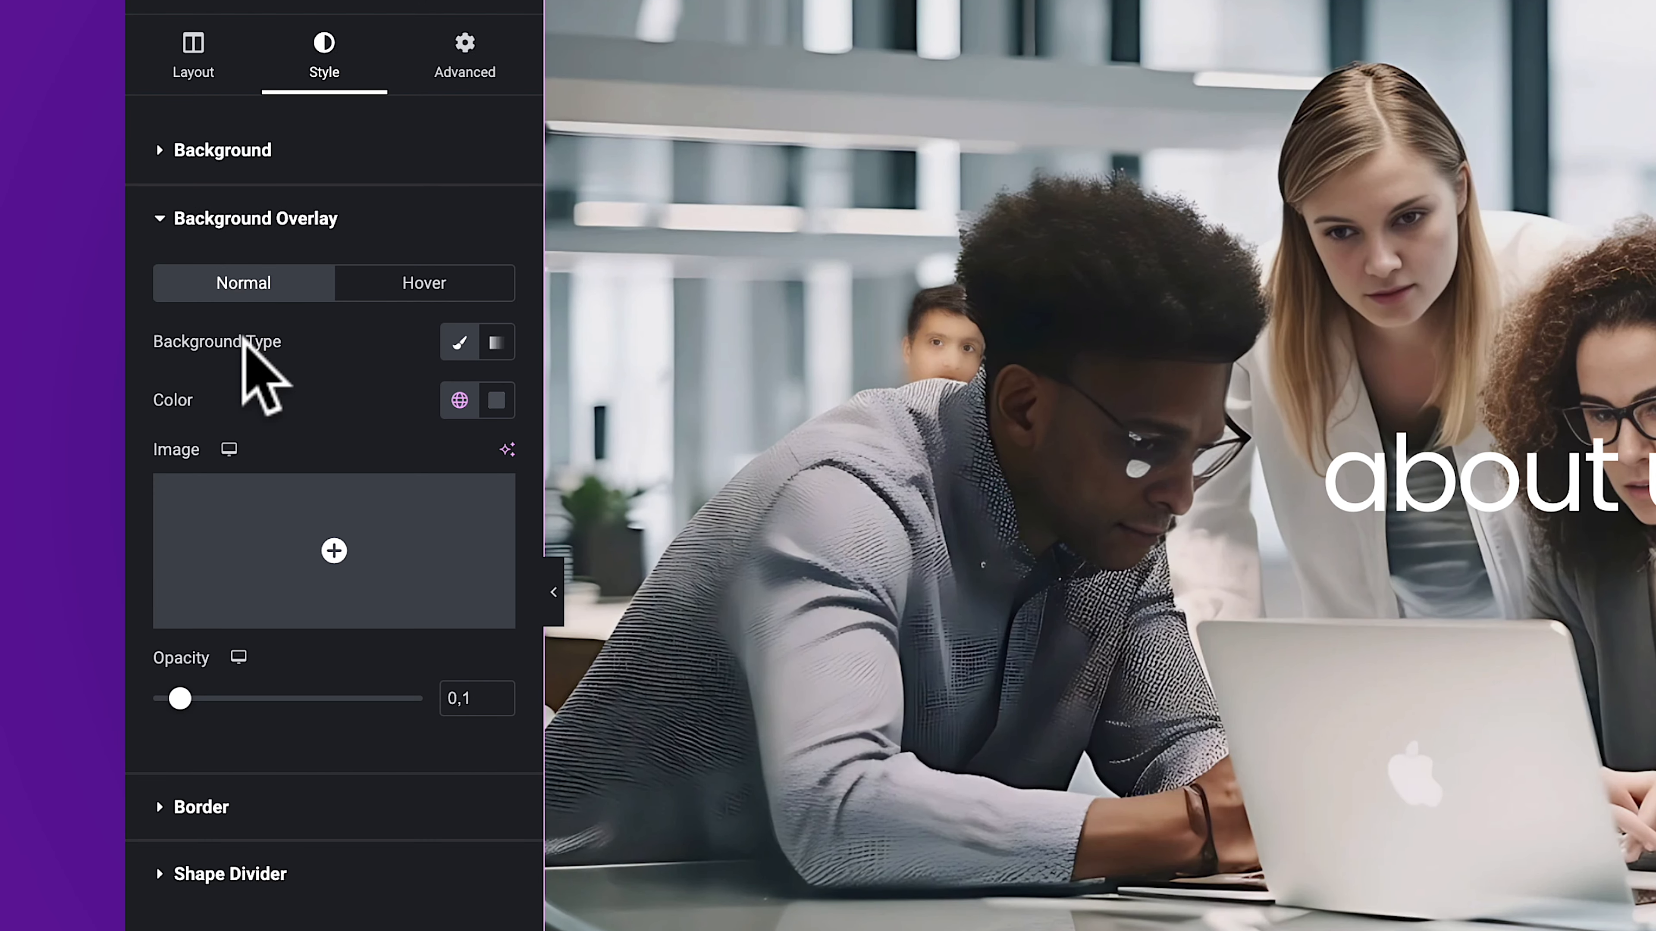
pyautogui.click(496, 343)
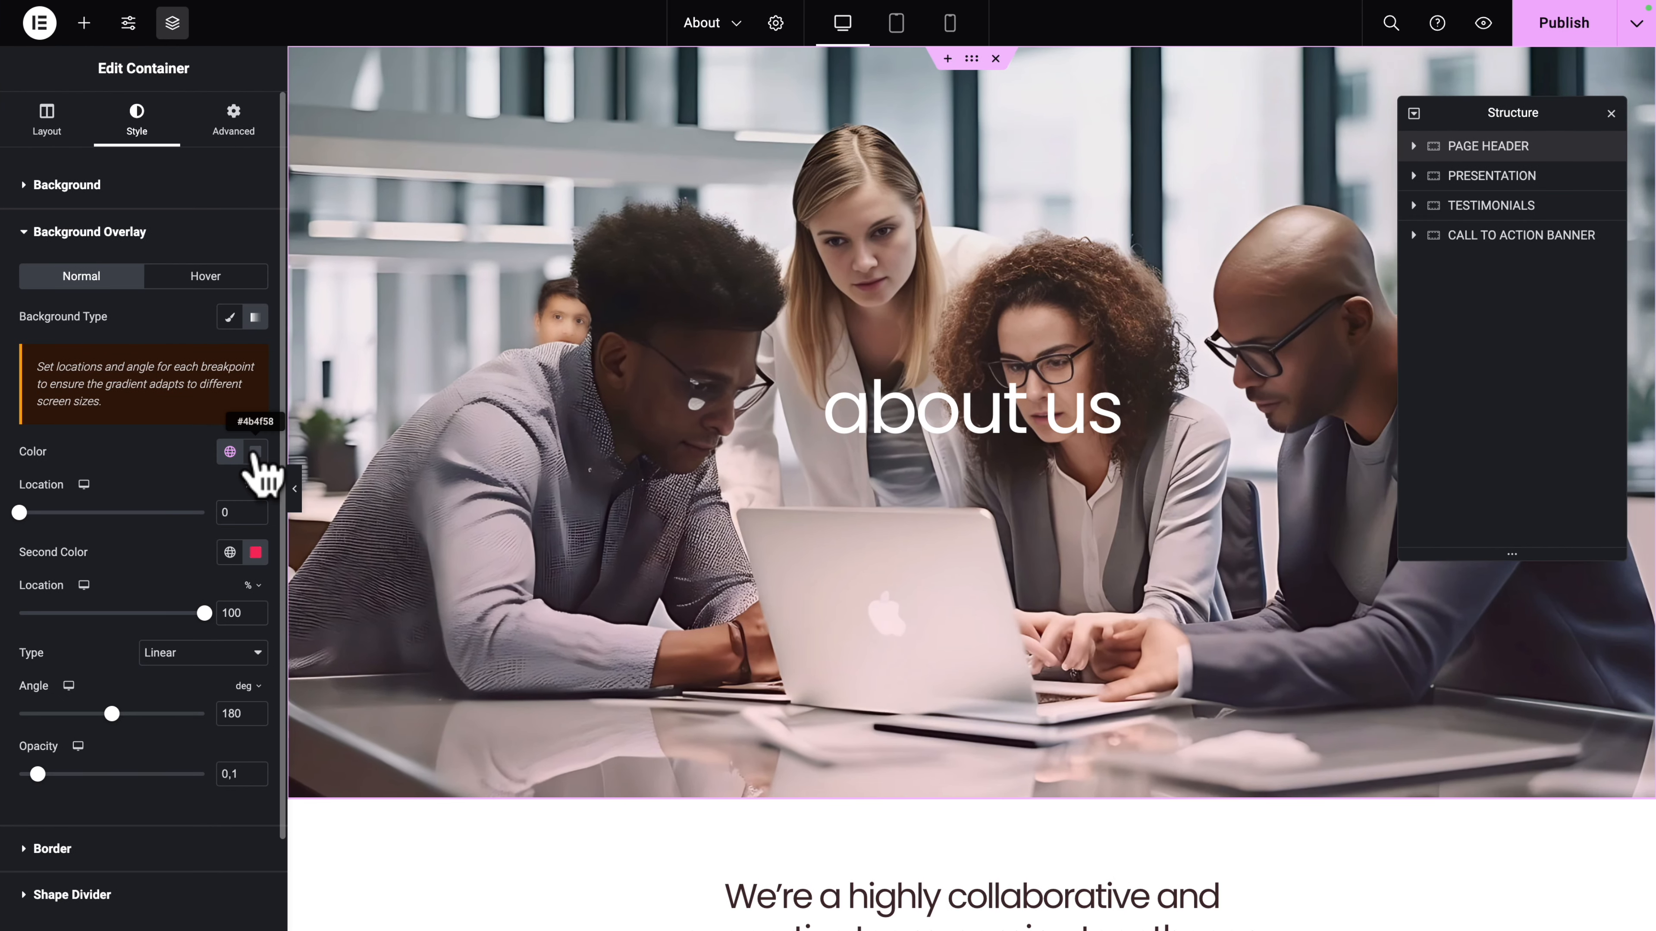
pyautogui.click(435, 516)
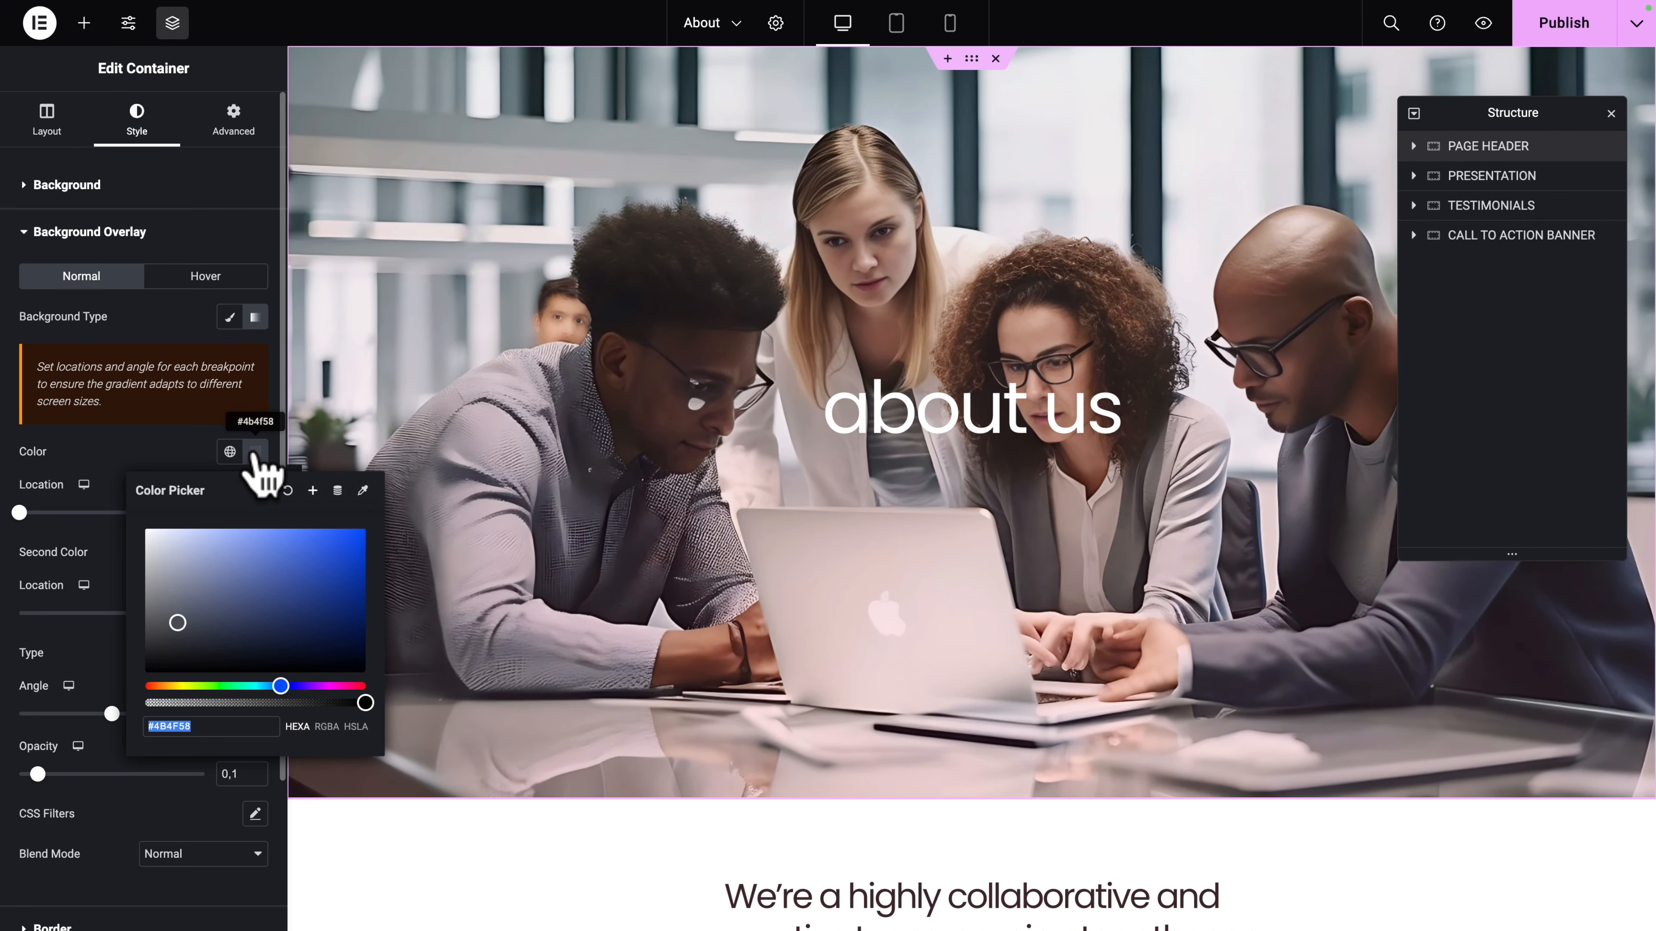
pyautogui.moveTo(365, 704); pyautogui.dragTo(133, 706)
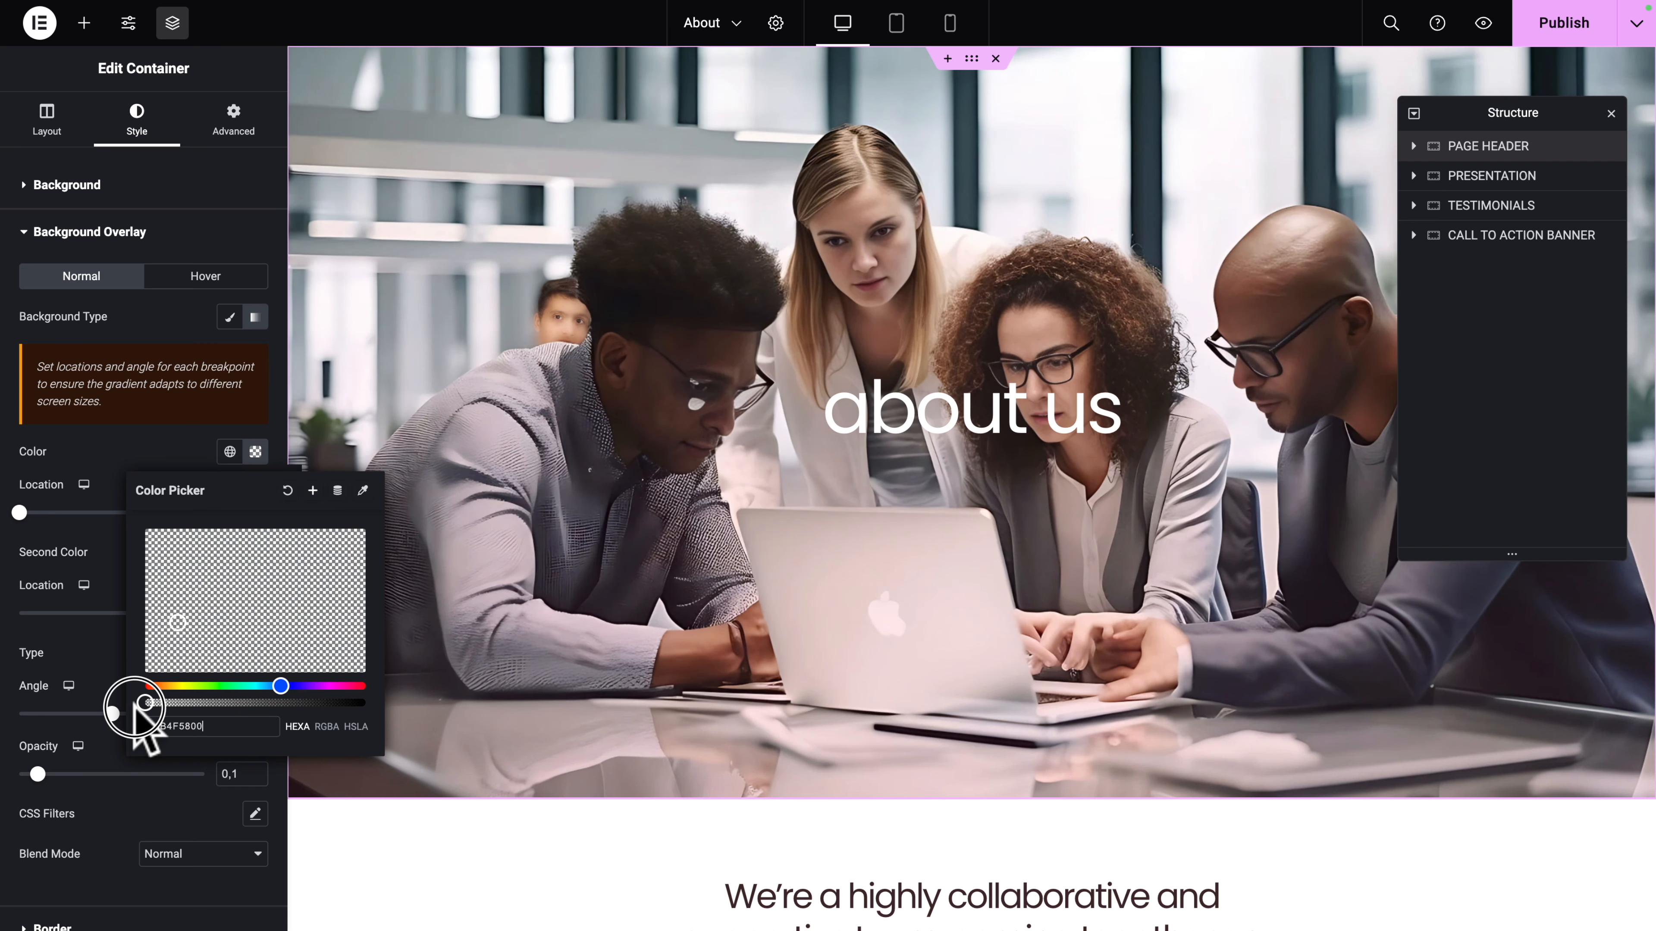
pyautogui.click(163, 450)
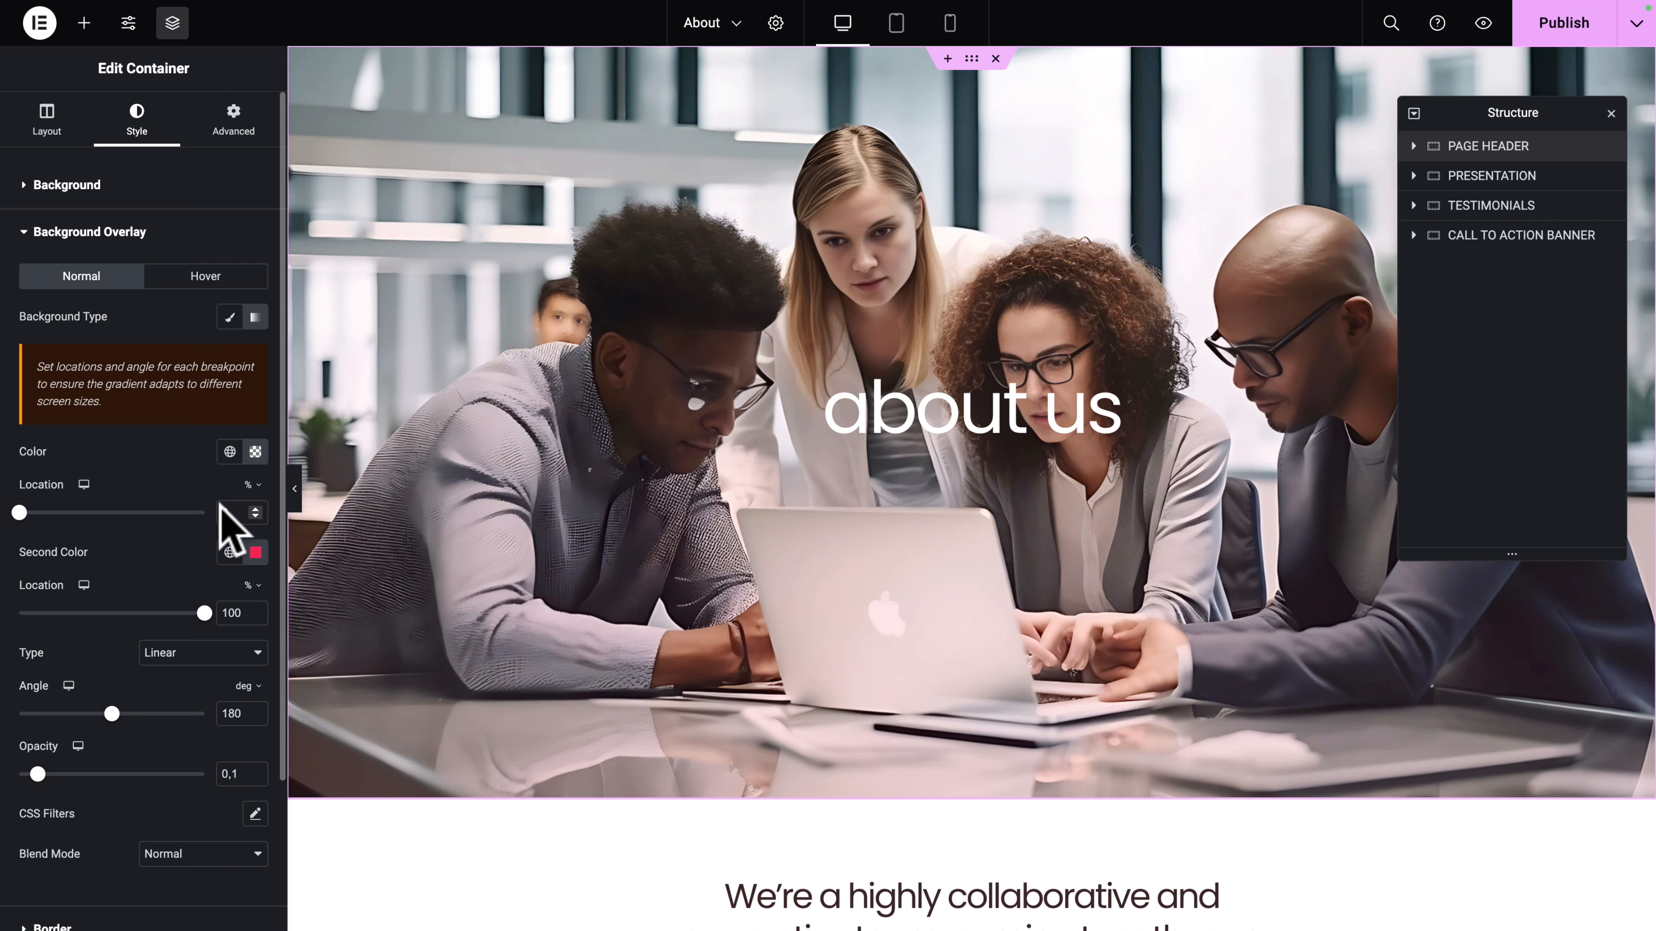
# Step: Set the overlay gradient's second color to the global Theme Color 4 and its location to 73%
pyautogui.click(229, 552)
pyautogui.scroll(-3, 154, 717)
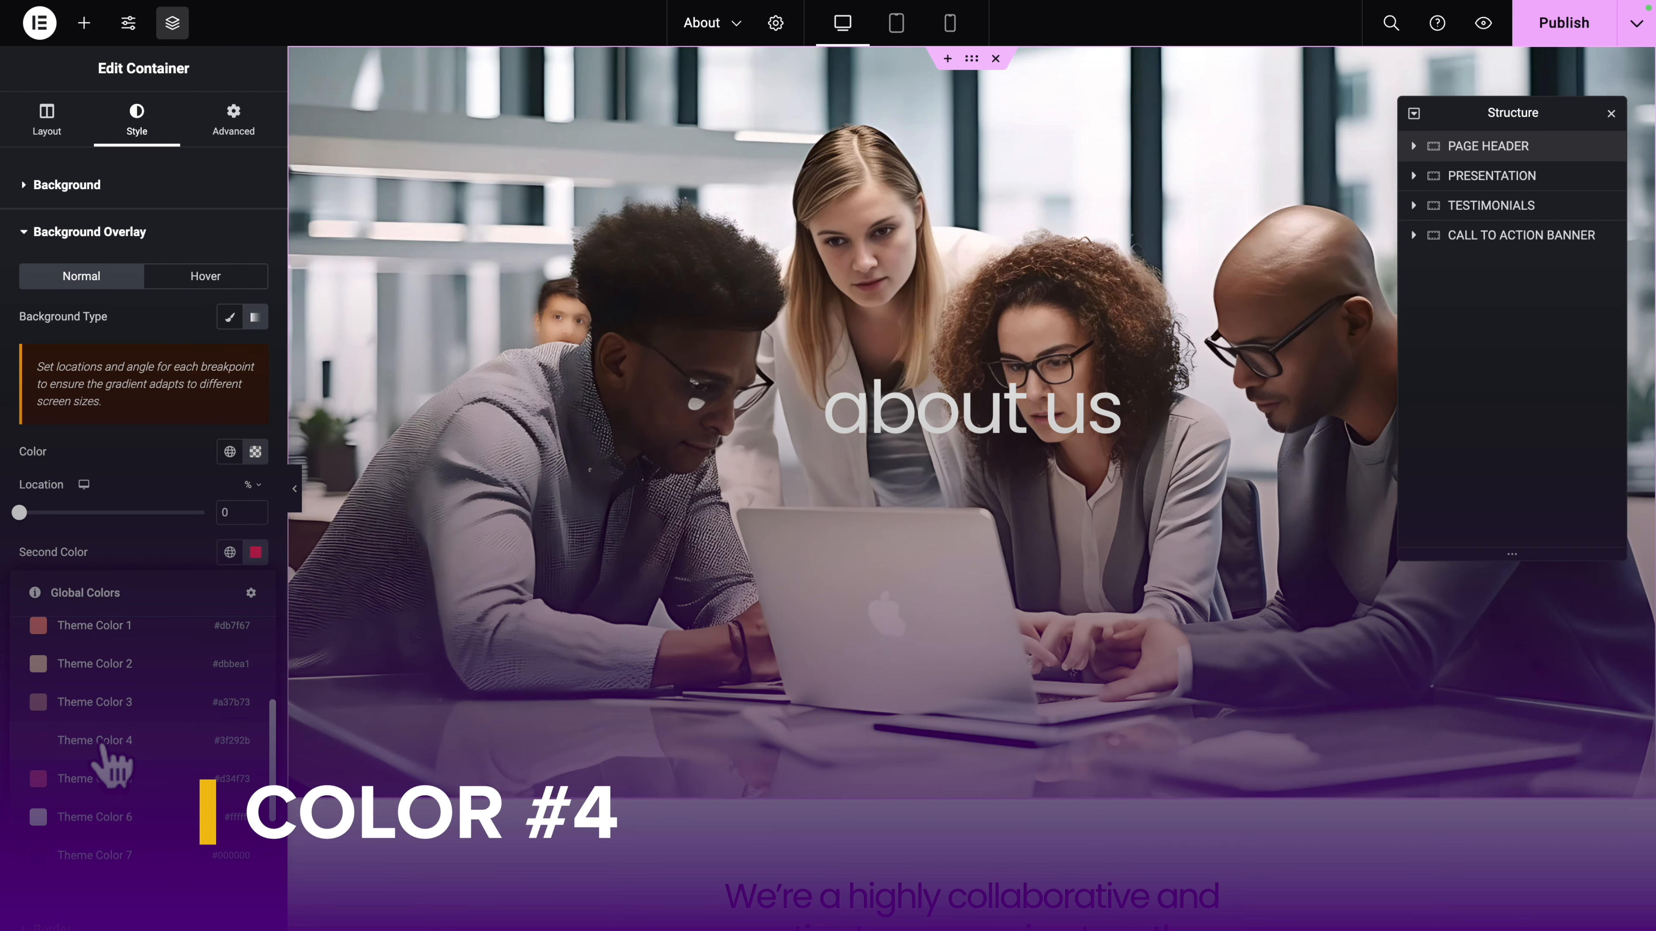
pyautogui.click(105, 743)
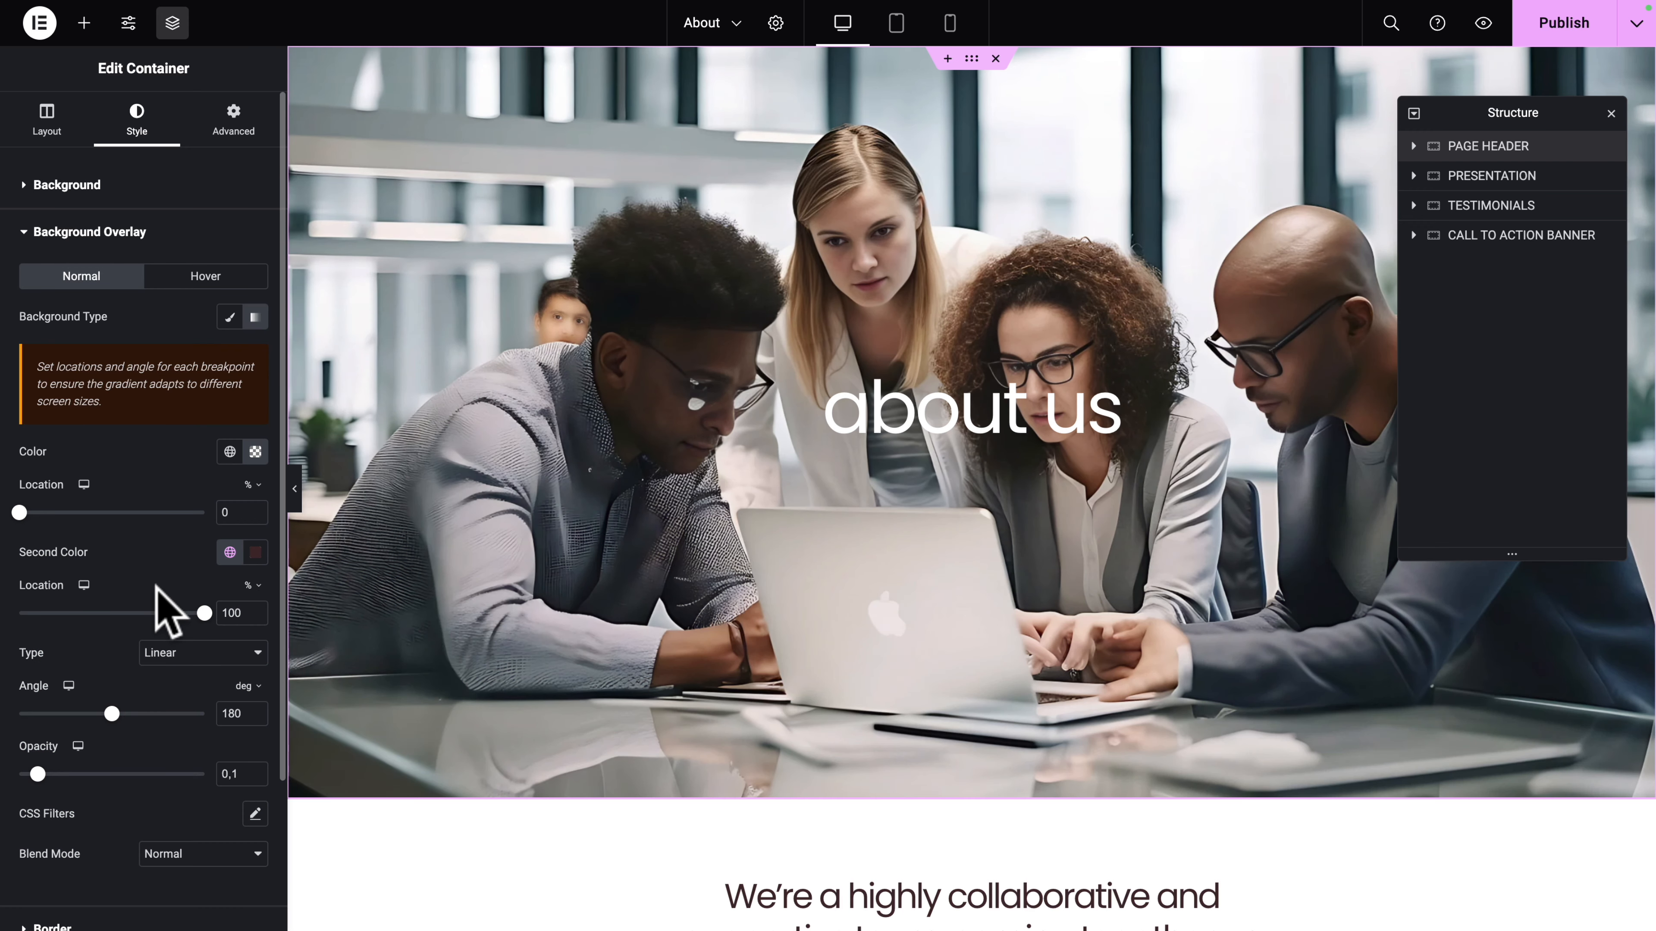
pyautogui.doubleClick(228, 613)
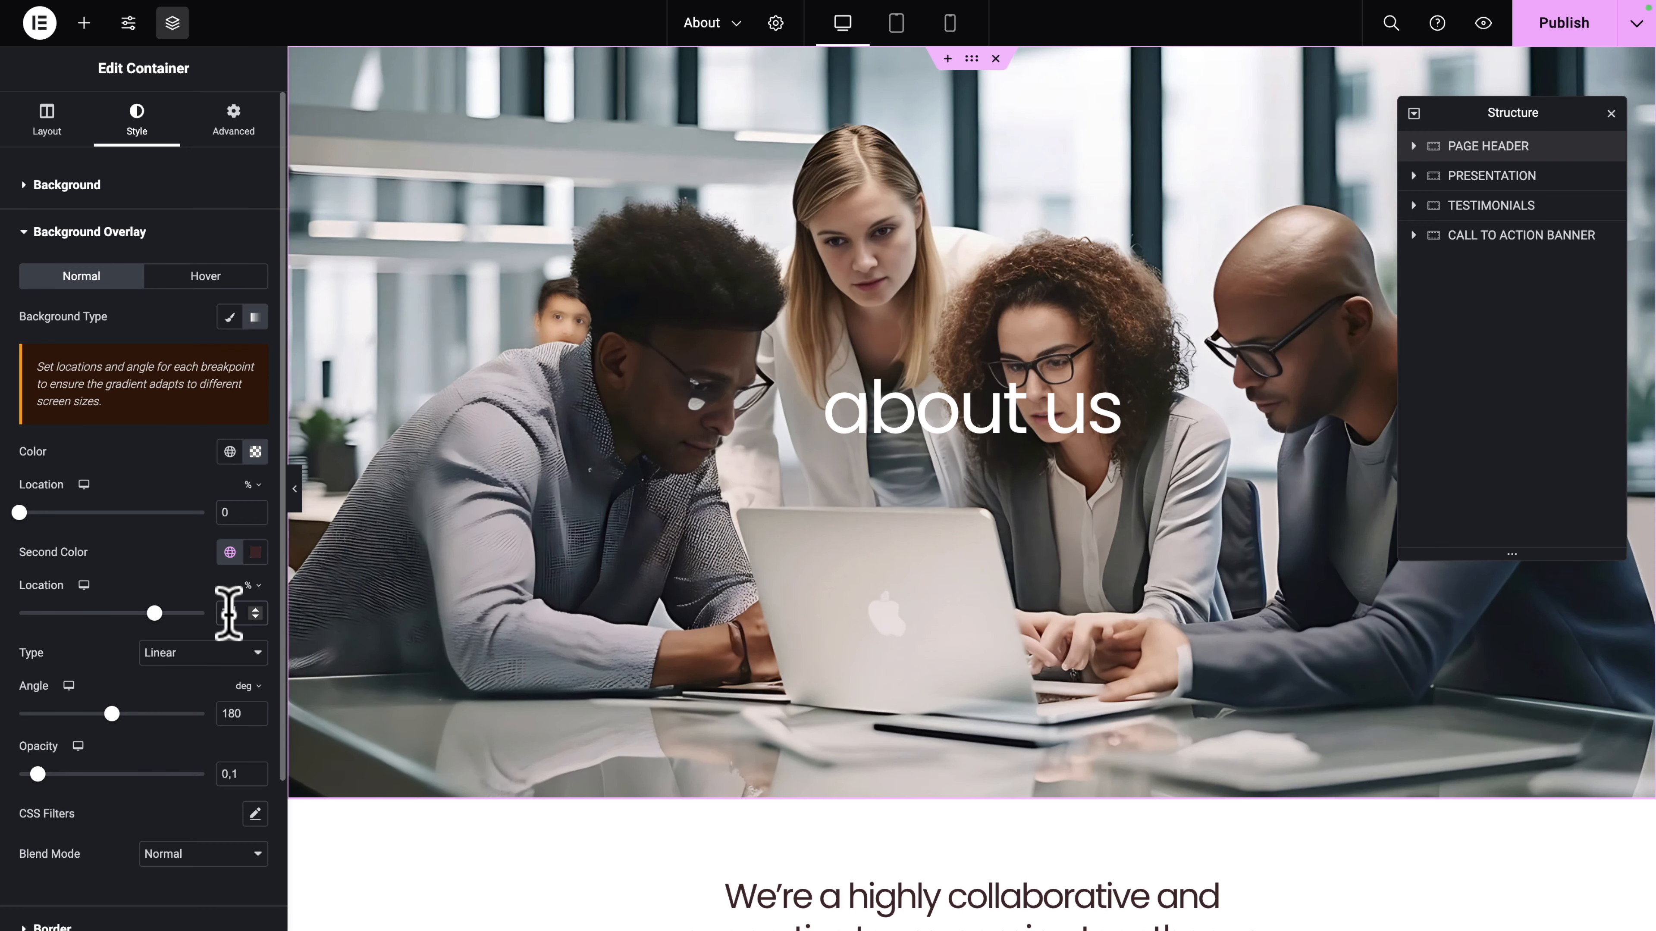
# Step: Set the overlay gradient's angle to 90 degrees and the overlay opacity to 0.8, and publish the page
pyautogui.doubleClick(231, 713)
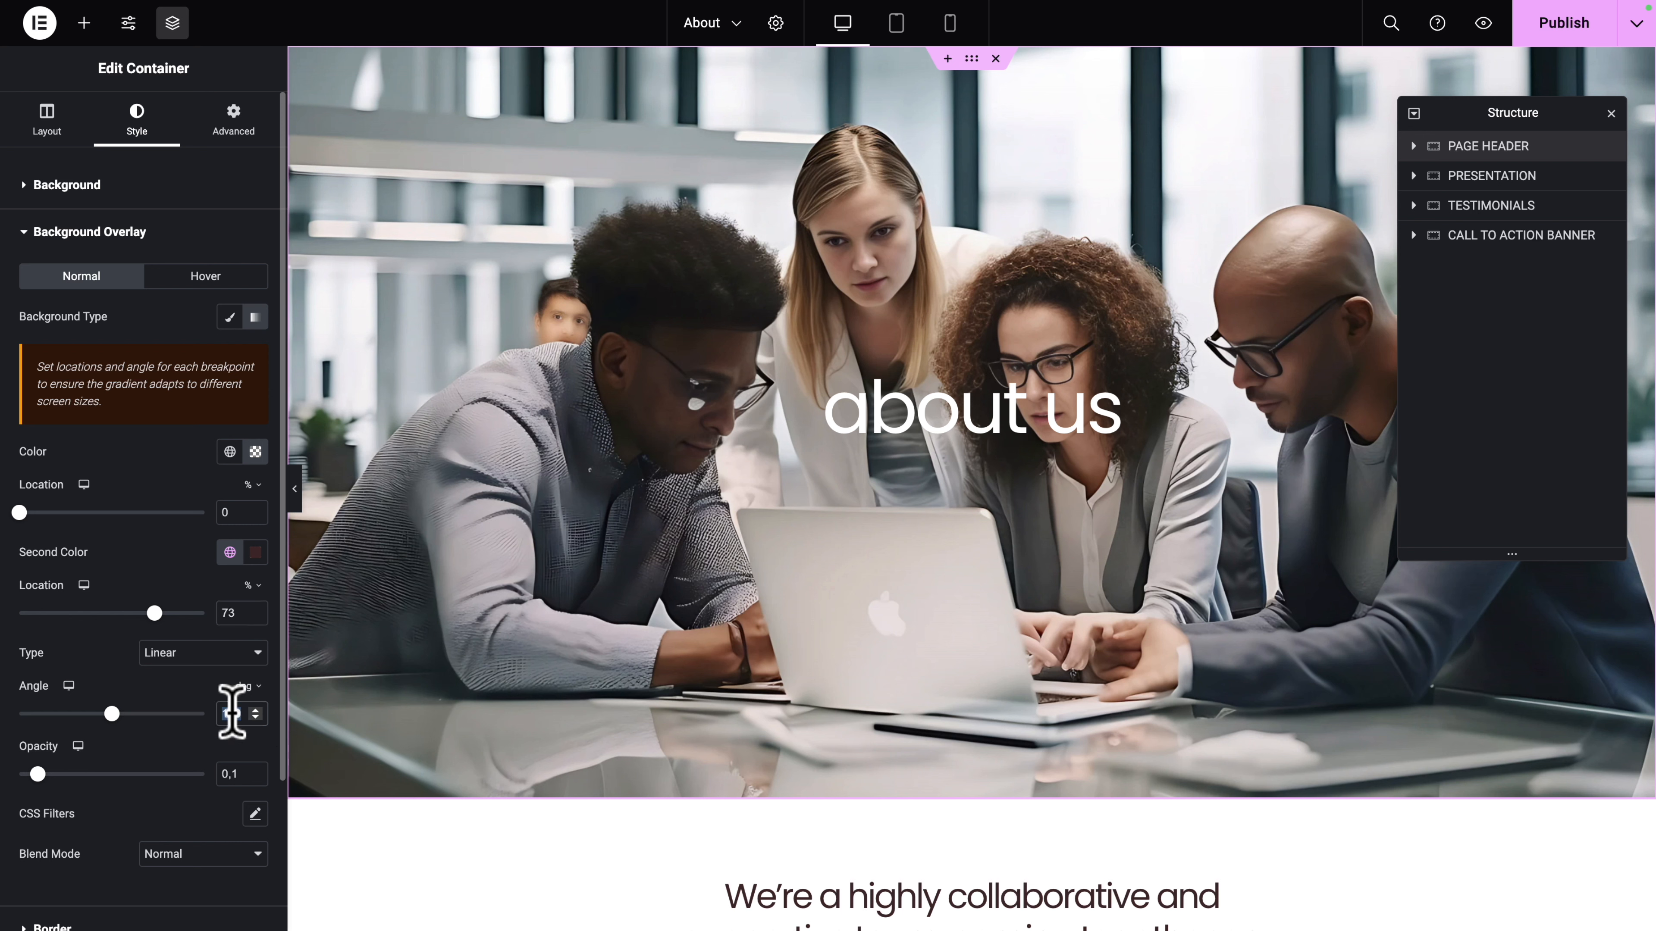
pyautogui.write('90')
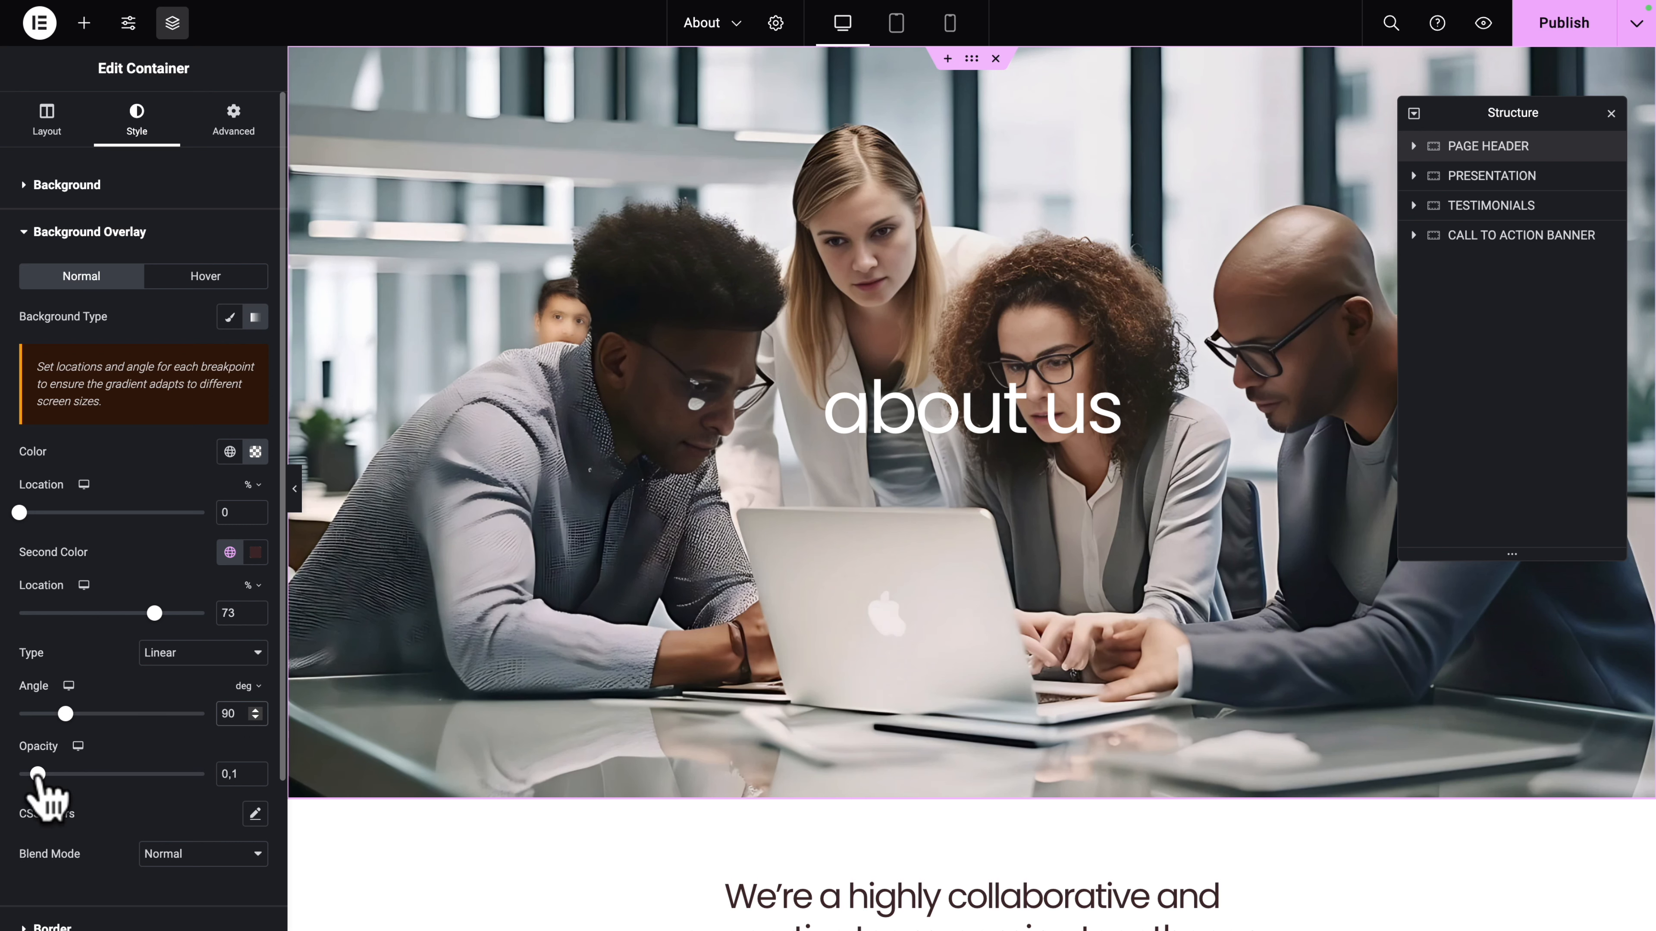
pyautogui.moveTo(37, 774); pyautogui.dragTo(168, 774)
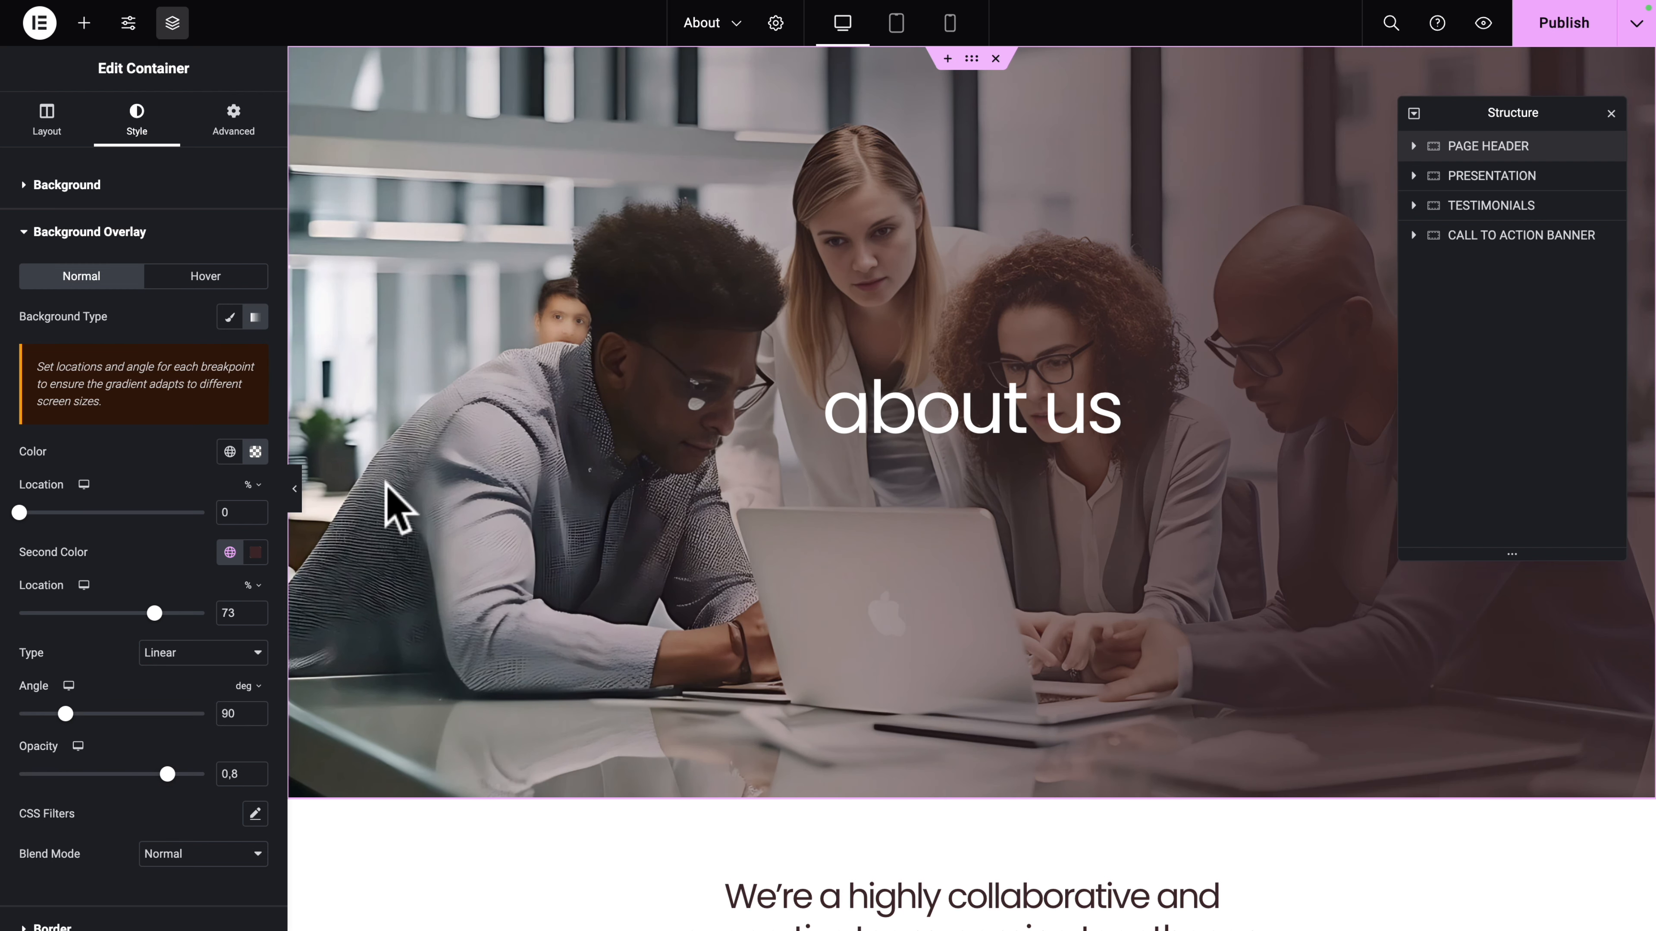
pyautogui.click(1563, 29)
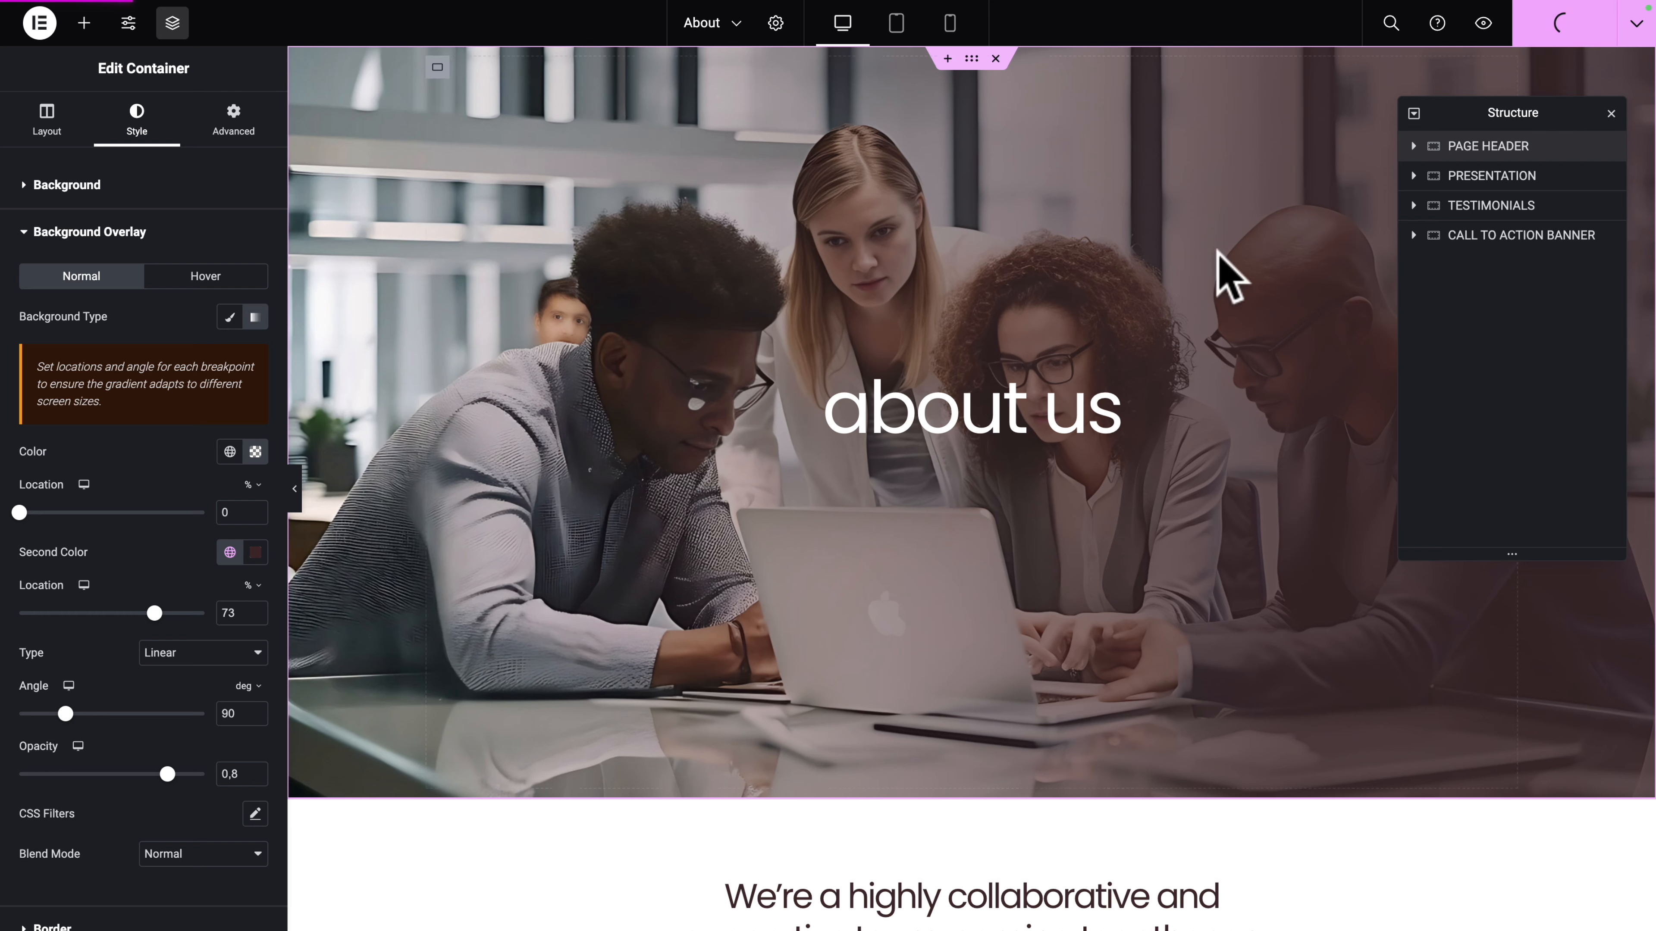
# Step: Replace the PRESENTATION heading with the "I am a WordPress Freelancer" line copied from 02-about.txt in Sublime Text
pyautogui.click(1434, 178)
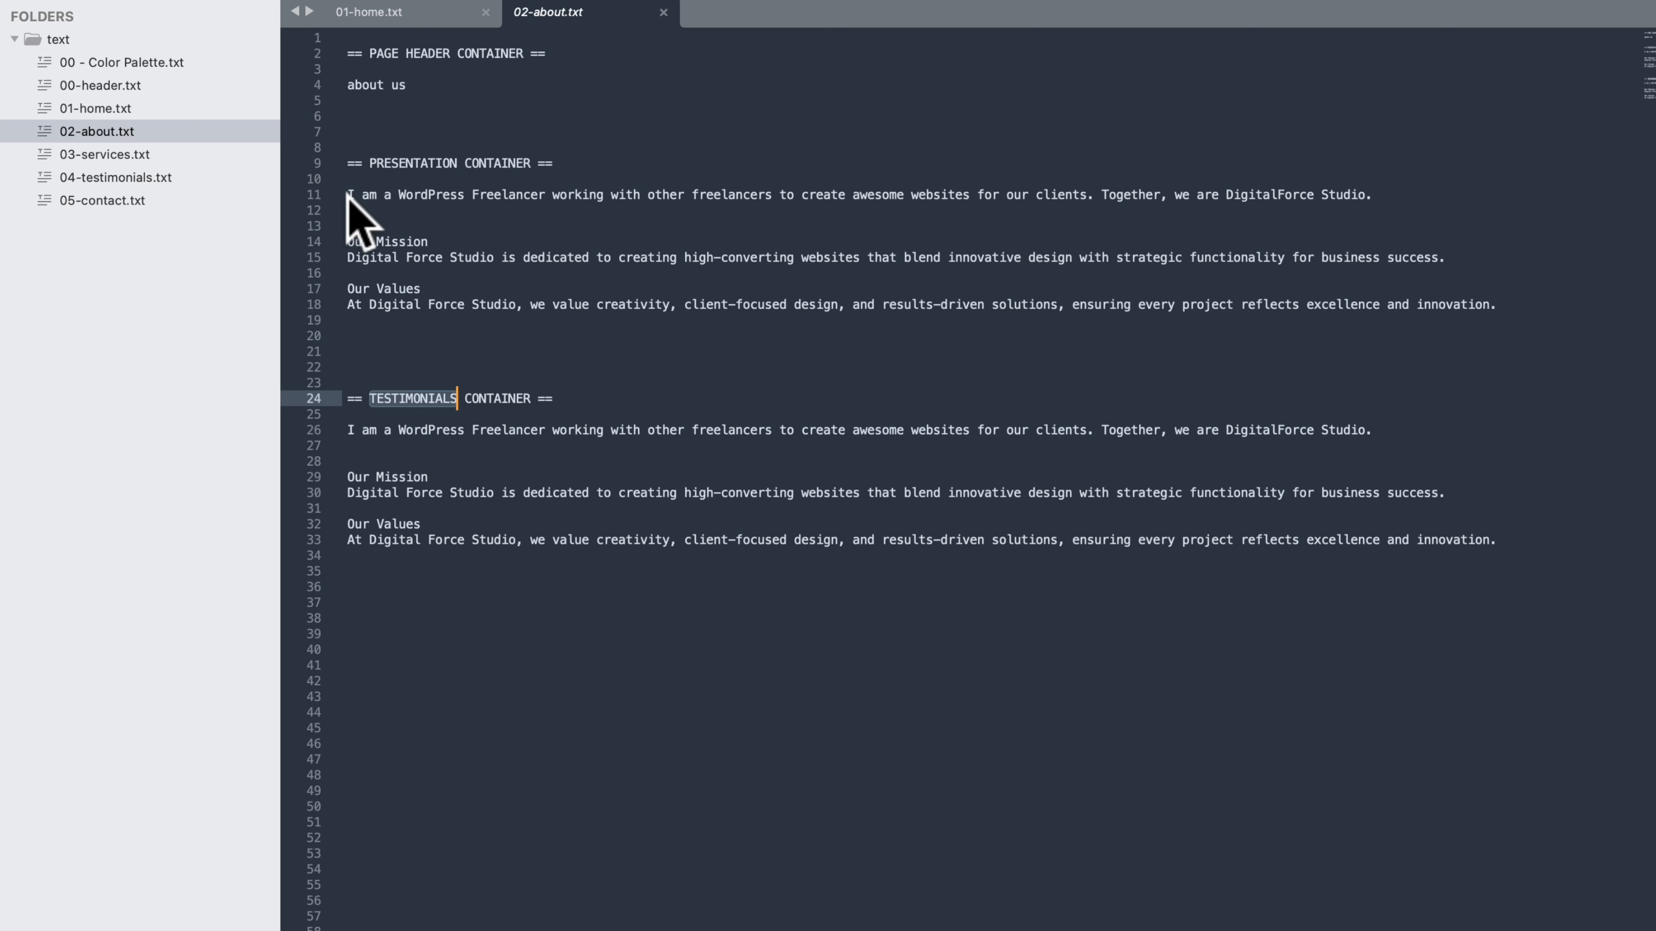
pyautogui.click(348, 196)
pyautogui.press('super+shift+Right')
pyautogui.press('super+c')
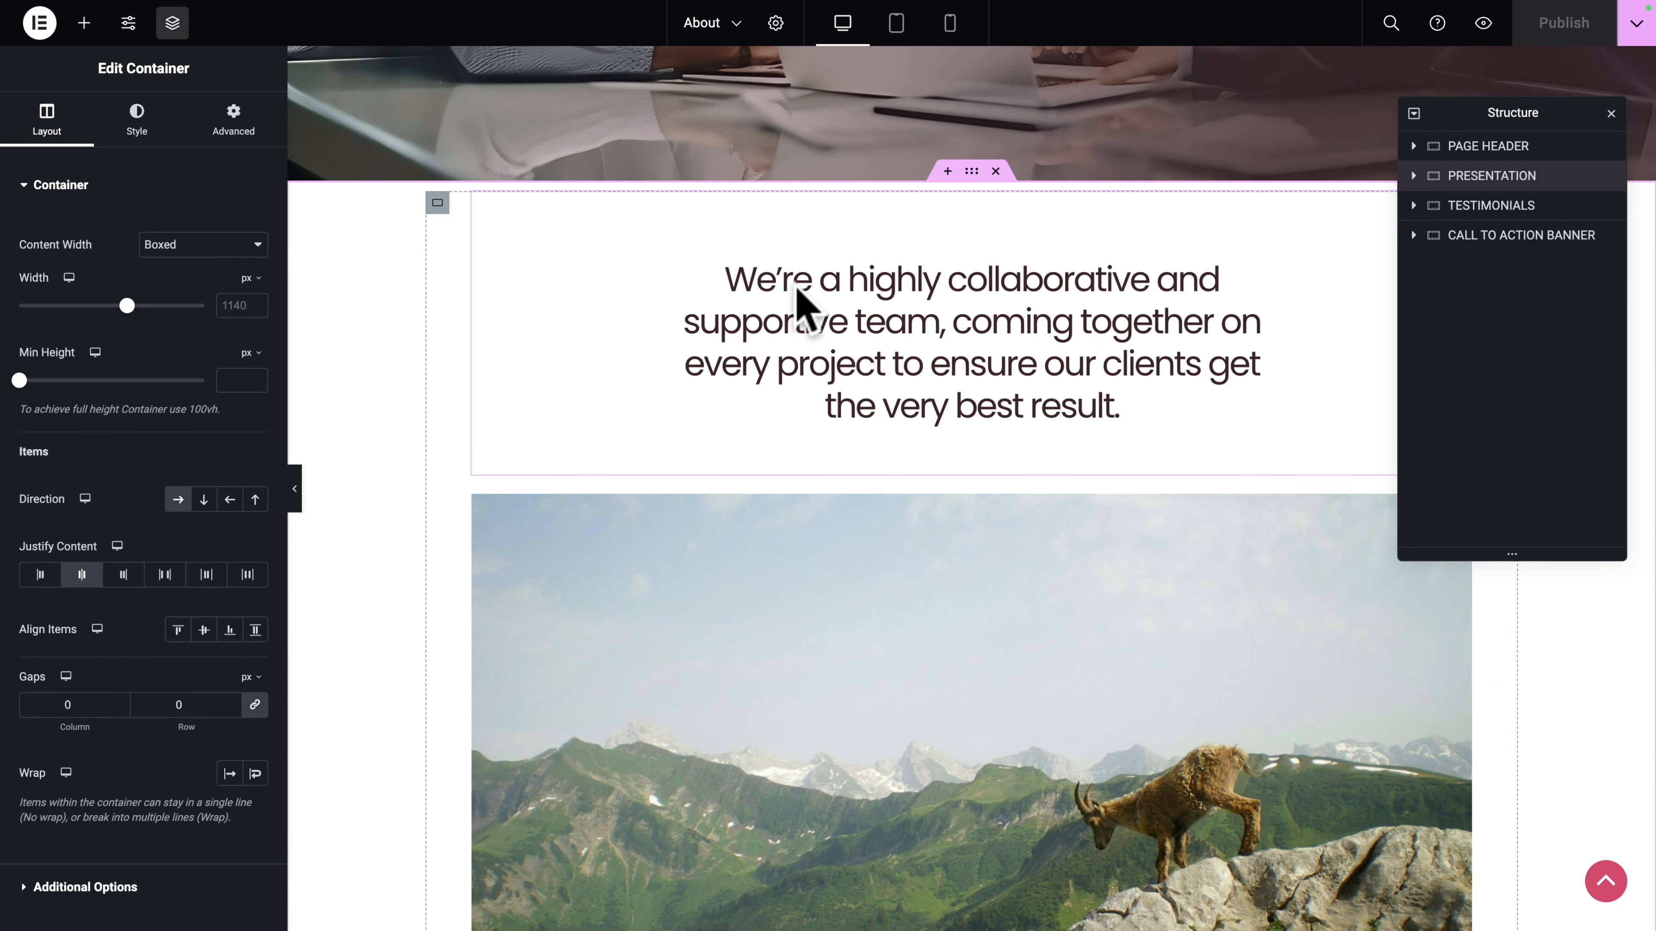
pyautogui.click(799, 291)
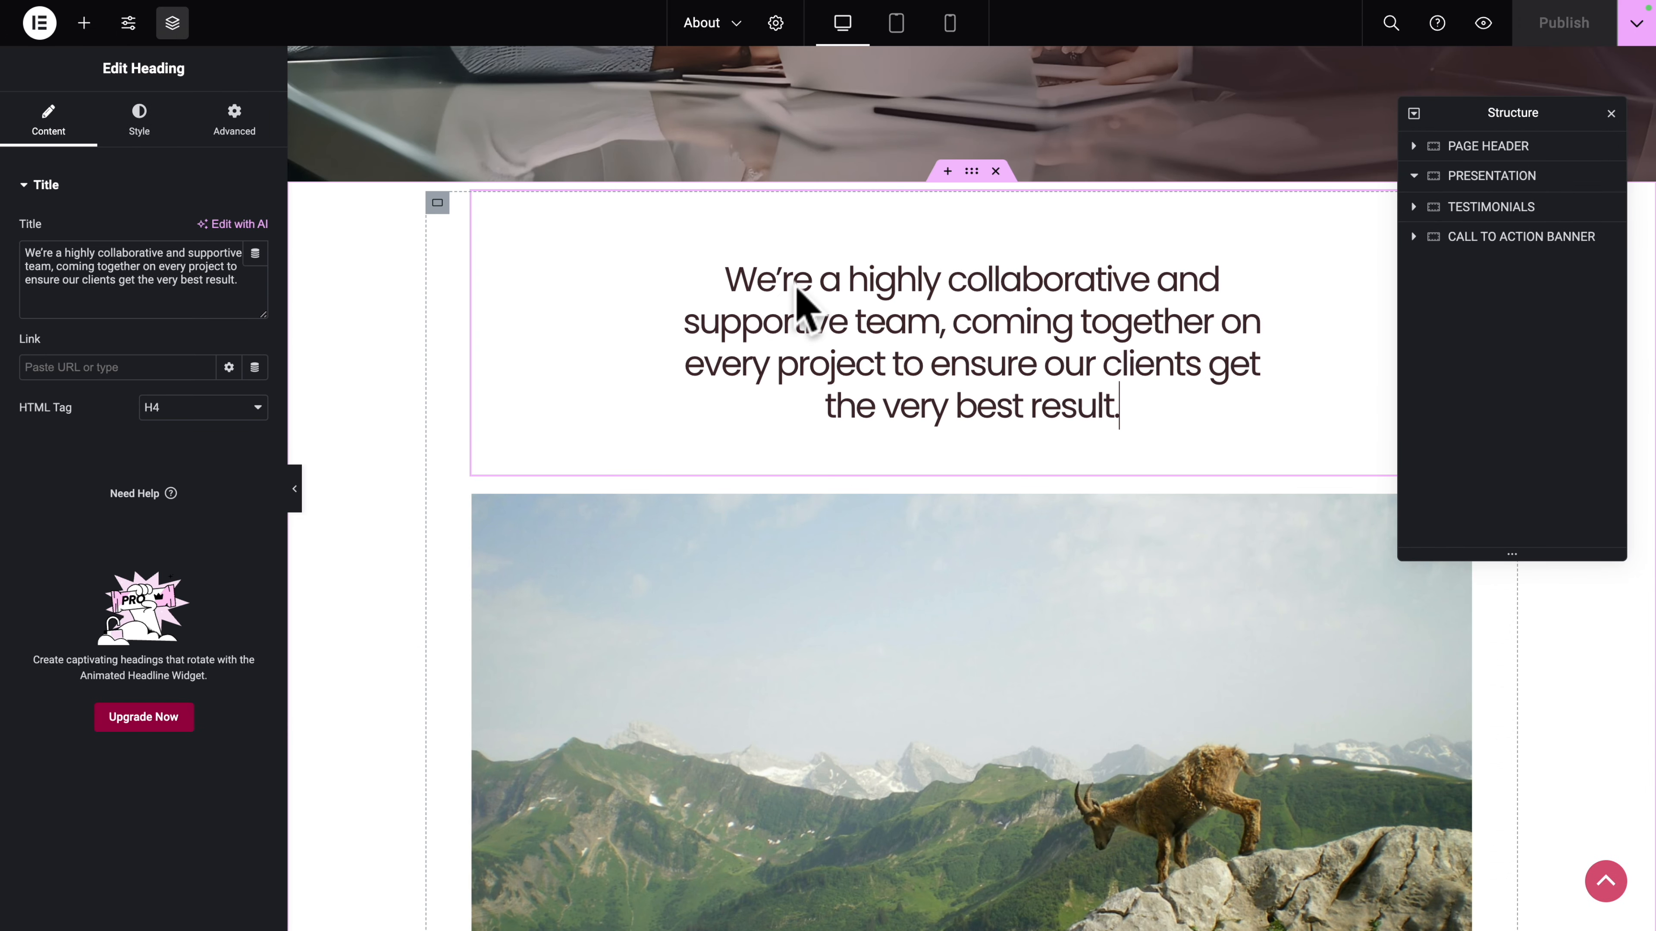
pyautogui.press('super+a')
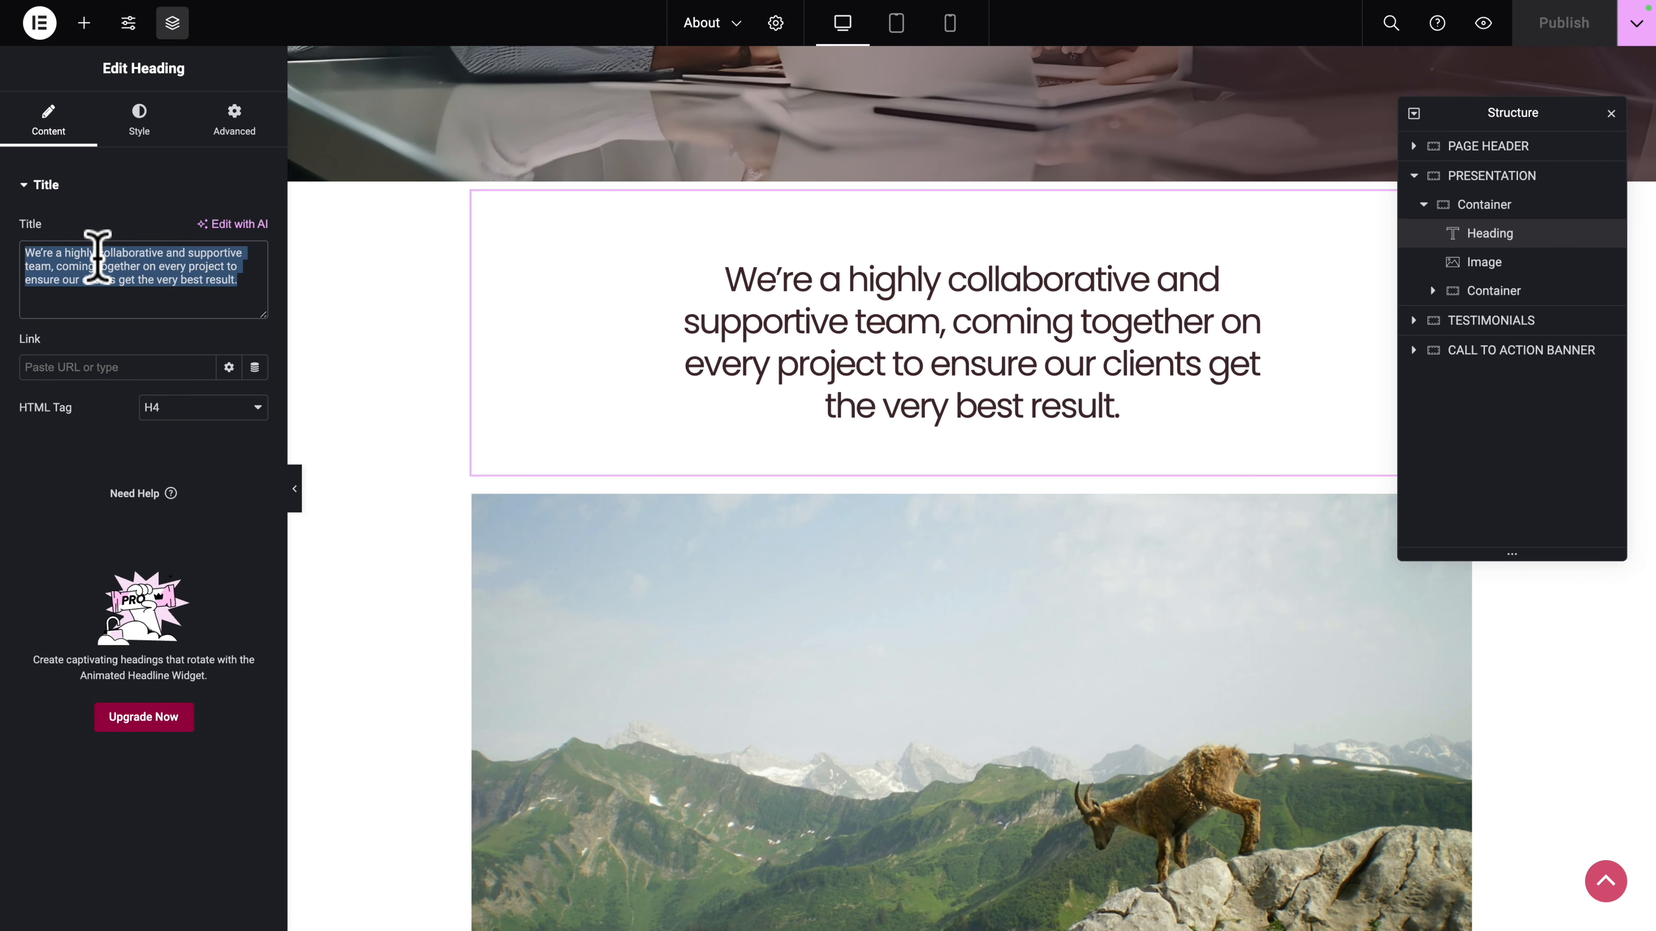
pyautogui.press('super+v')
# Step: Close the Structure panel and replace the mountain goat image in the presentation section with img-hor-04.webp
pyautogui.scroll(-4, 499, 370)
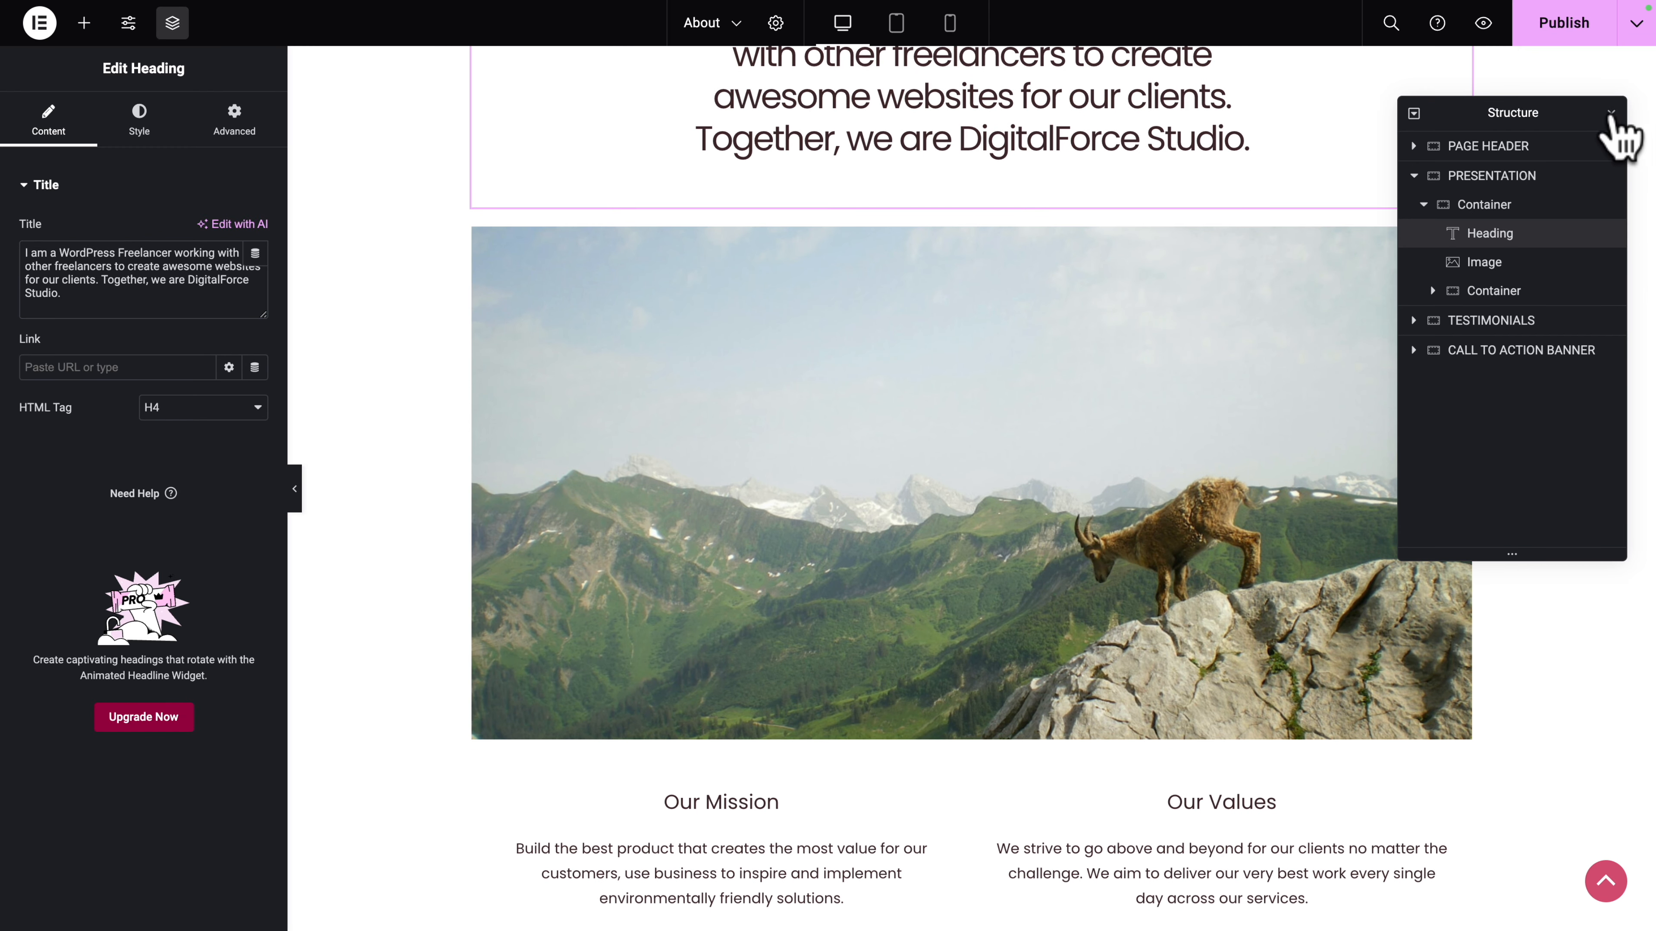
pyautogui.click(1611, 113)
pyautogui.click(1461, 239)
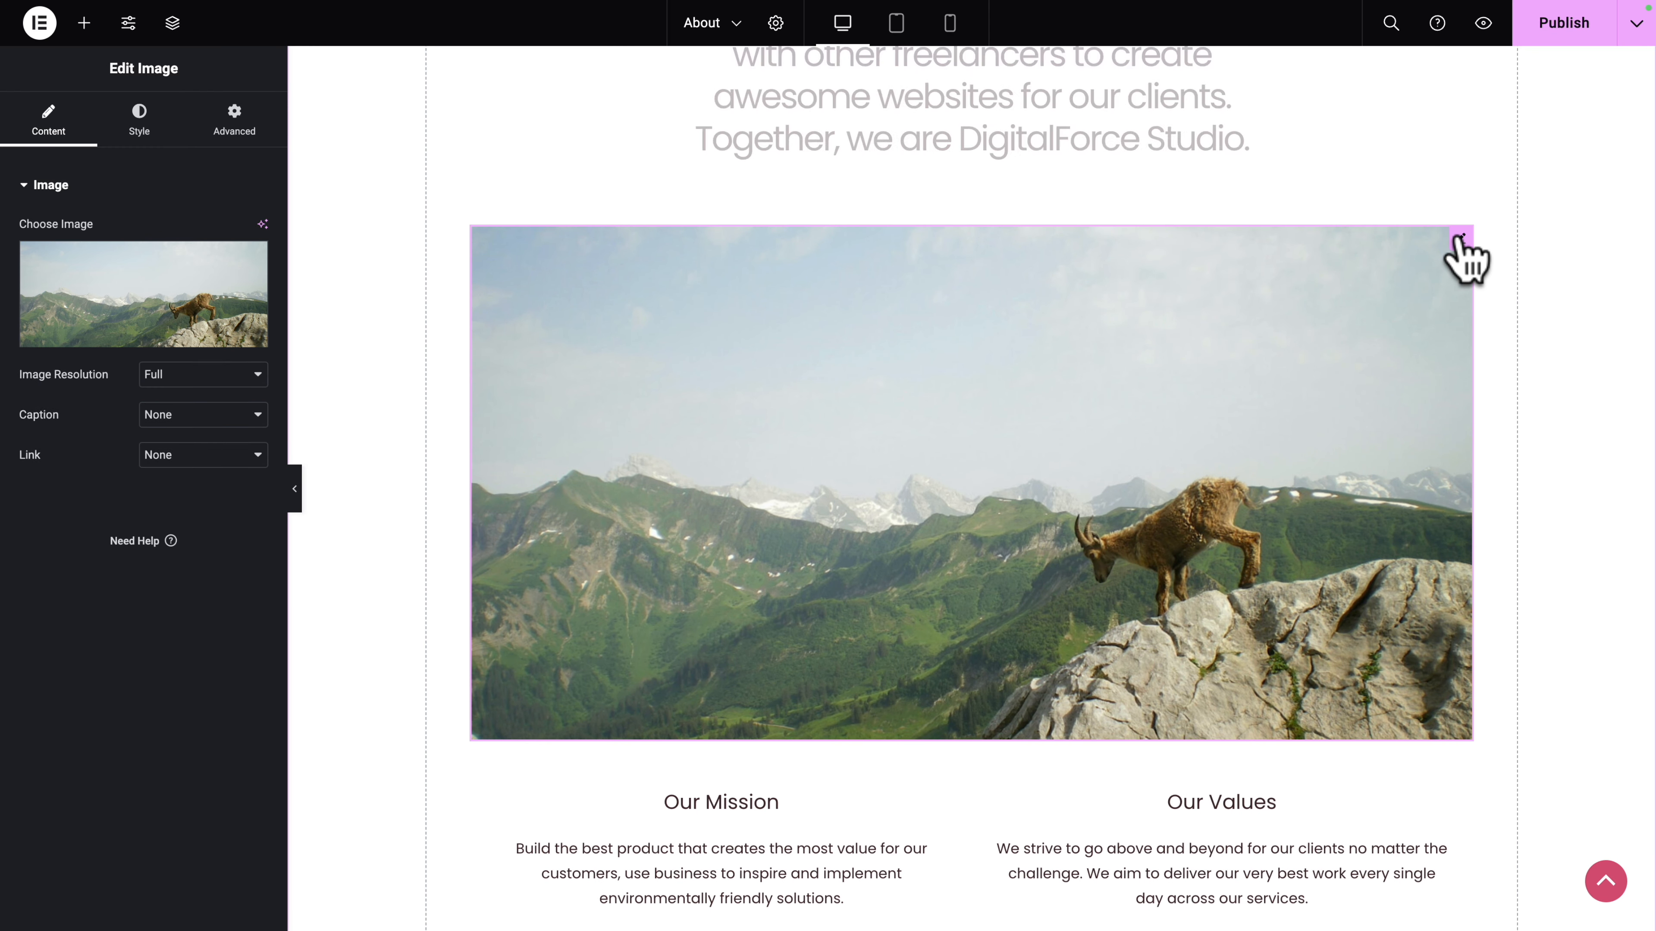
pyautogui.click(185, 293)
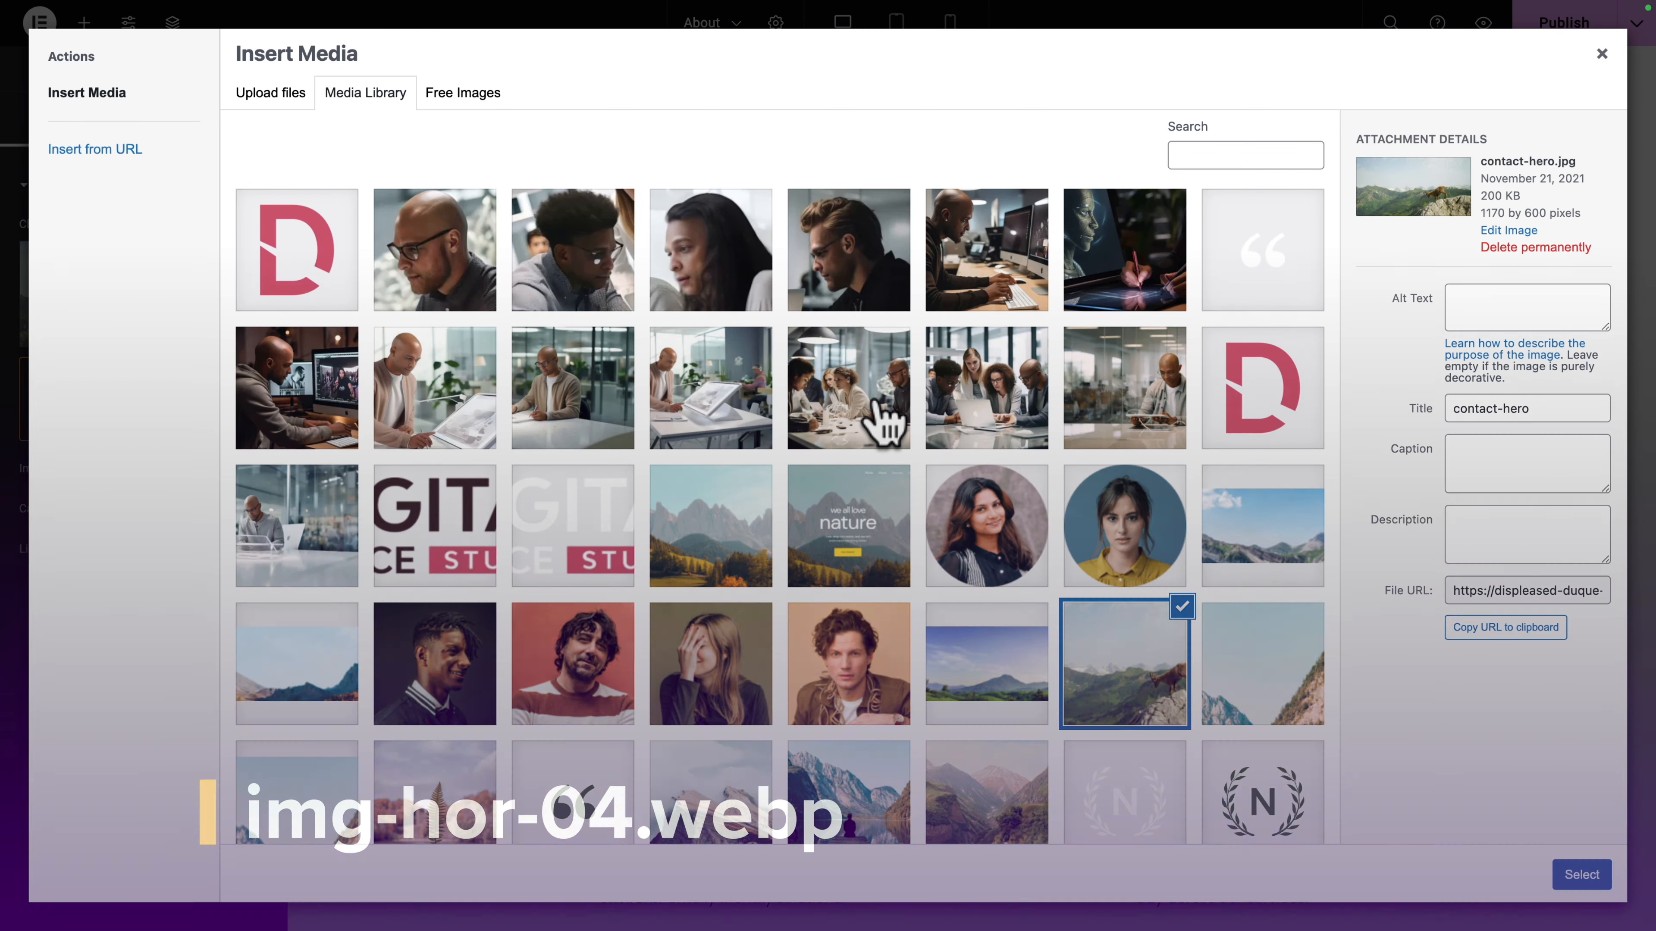
pyautogui.click(881, 421)
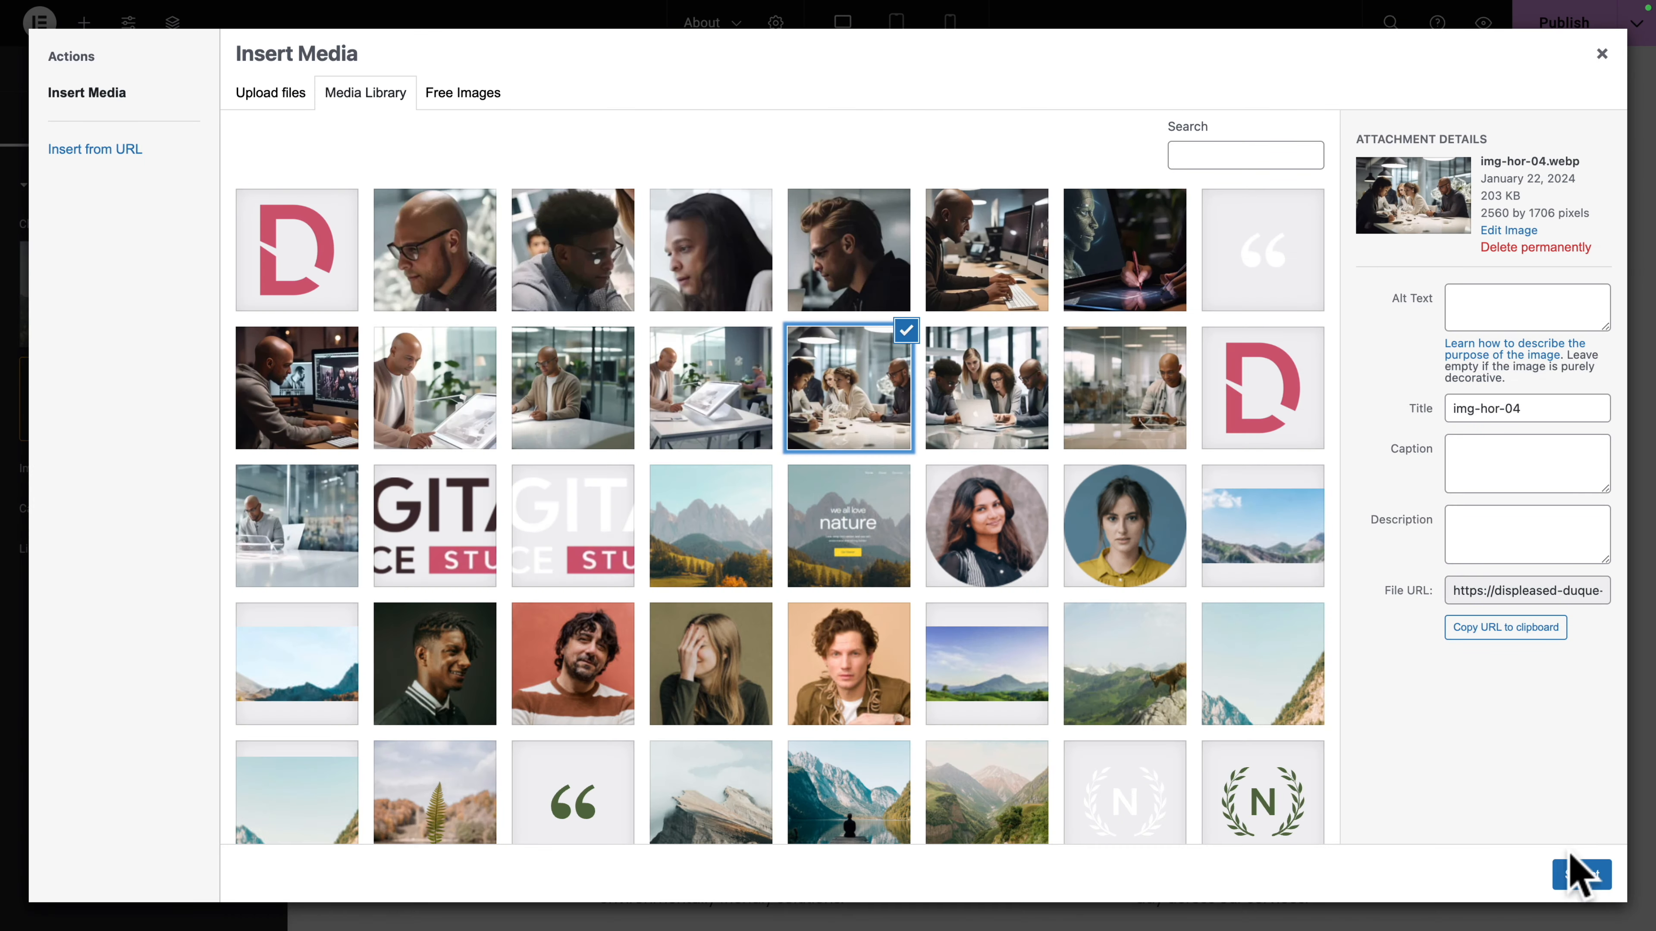
pyautogui.click(1580, 874)
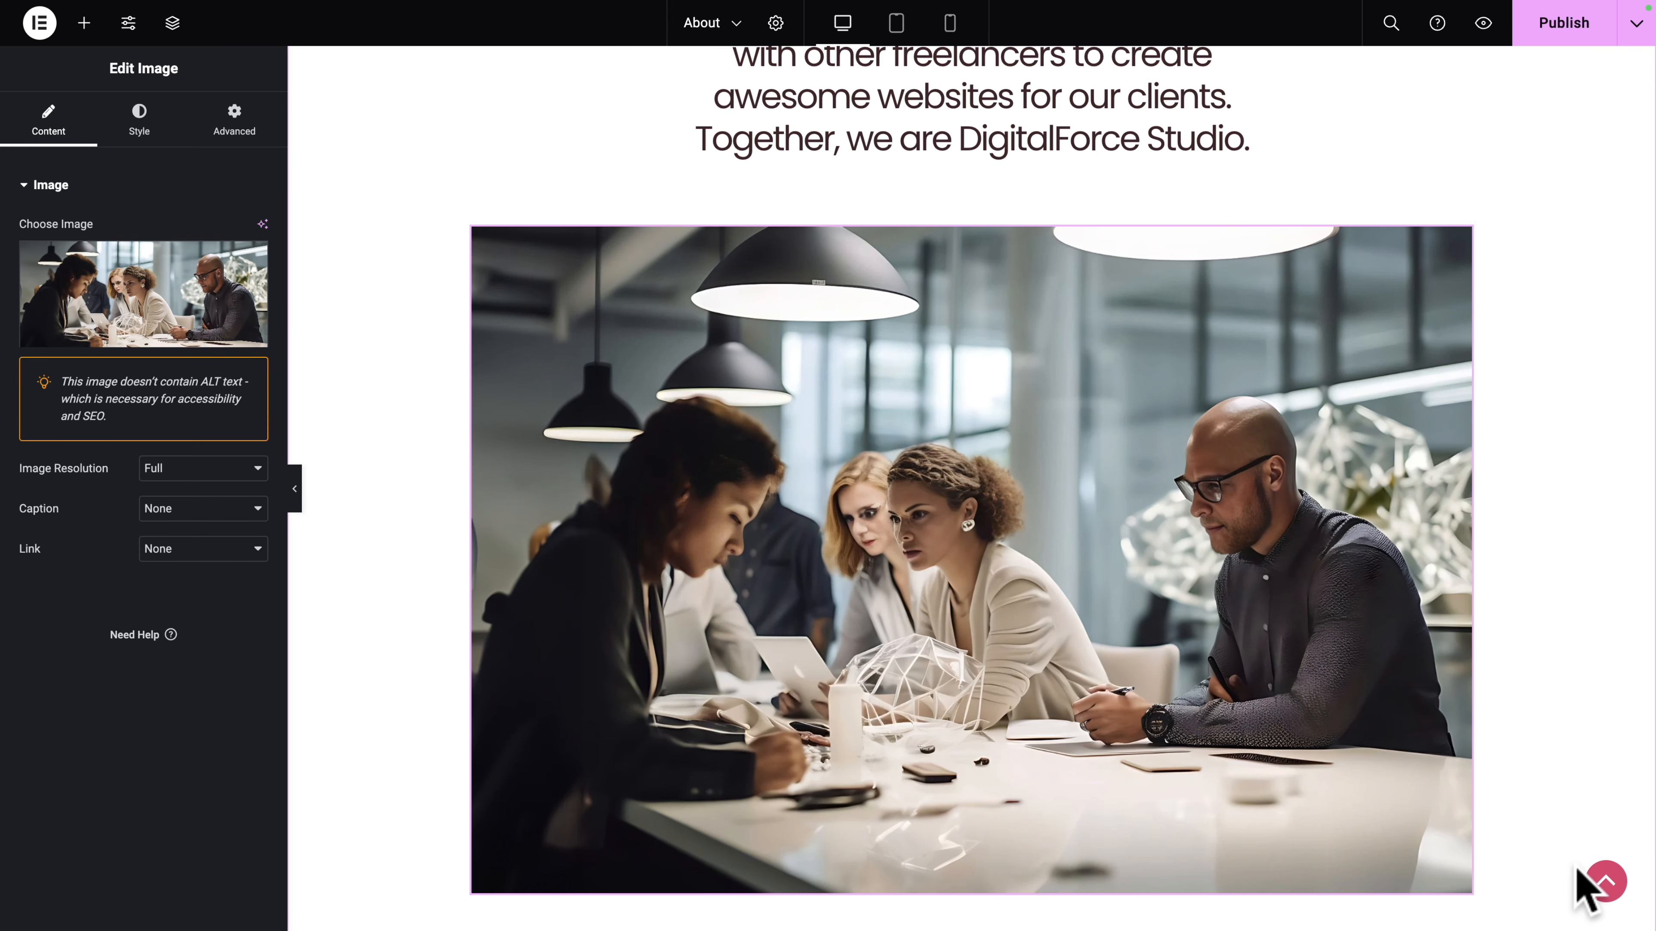
# Step: Replace the Our Mission paragraph with the mission text copied from the PRESENTATION part of 02-about.txt in Sublime Text
pyautogui.scroll(-10, 1584, 887)
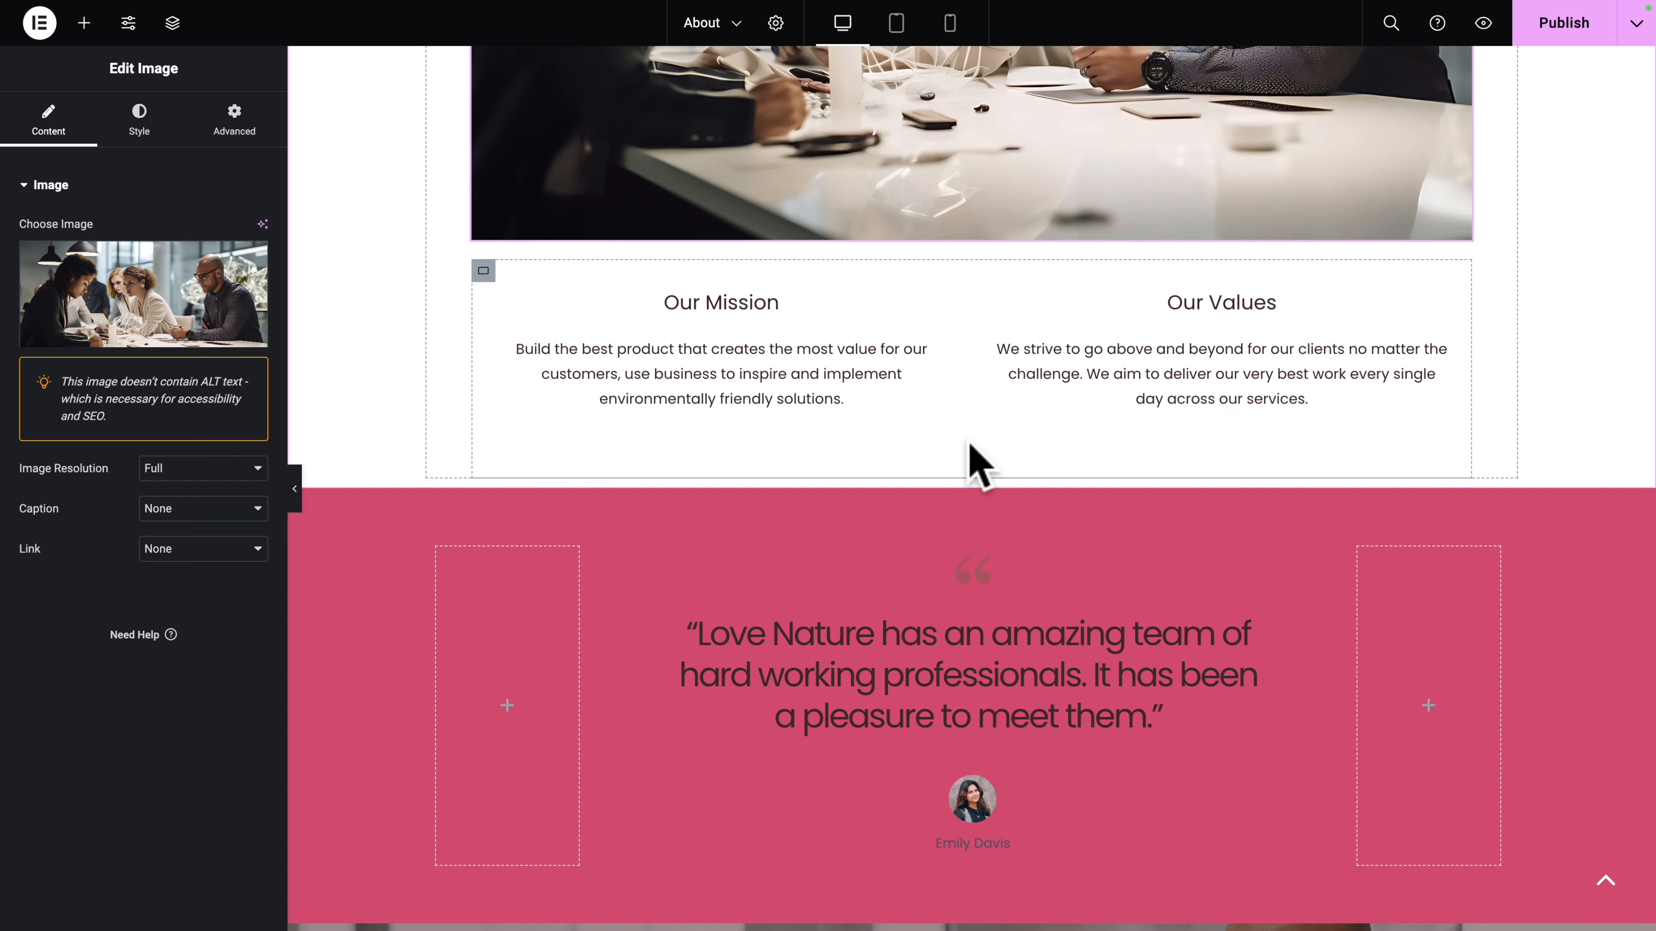
pyautogui.hotkey('ctrl', 'Right')
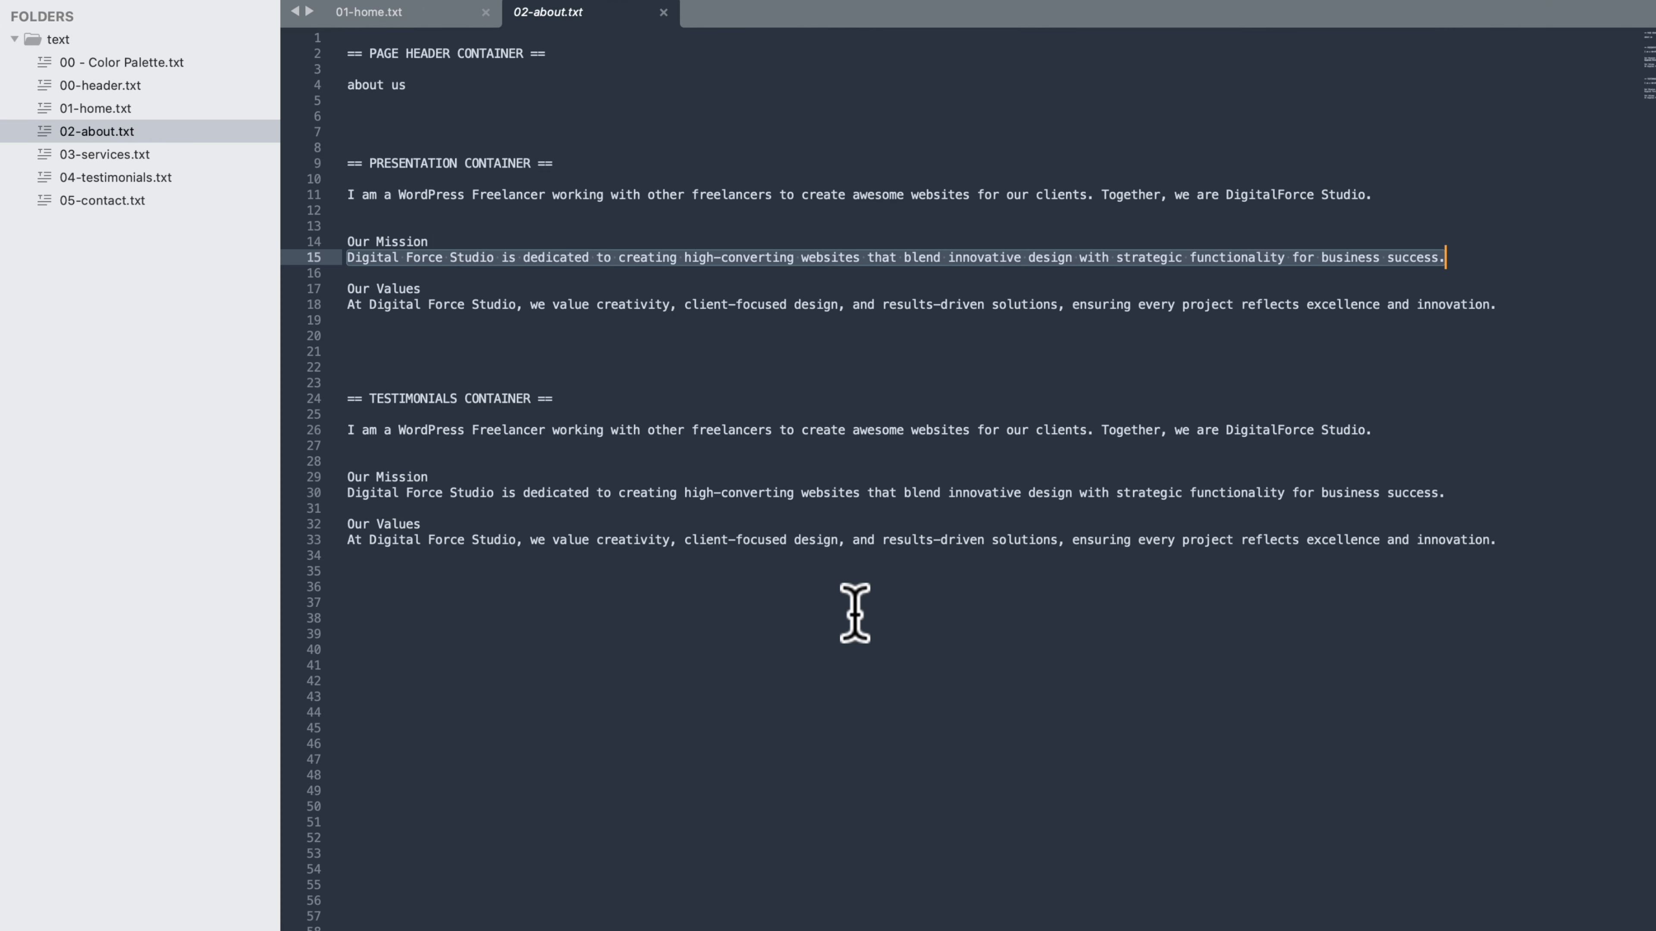
pyautogui.hotkey('ctrl', 'Left')
pyautogui.click(658, 365)
pyautogui.tripleClick(174, 417)
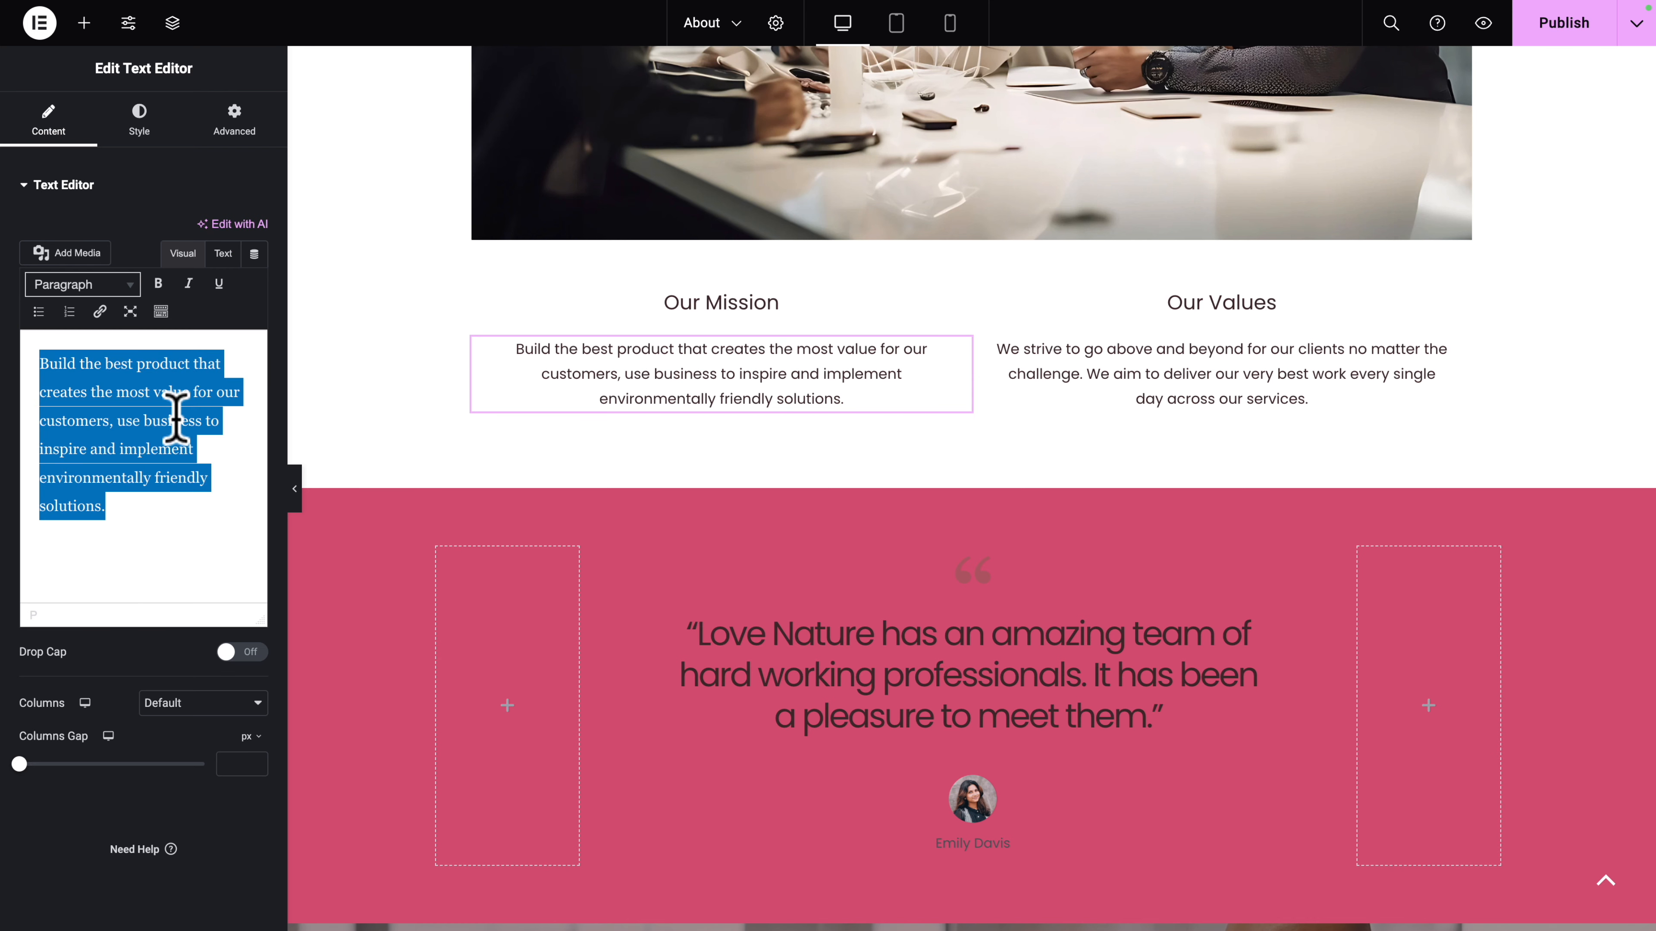
pyautogui.write('Digital Force Studio is dedicated to creating high-converting websites that blend innovative design with strategic functionality for business success.')
# Step: Copy the Our Values text from 02-about.txt in Sublime Text and replace the Our Values paragraph on the About page with it
pyautogui.hotkey('ctrl', 'Right')
pyautogui.click(326, 335)
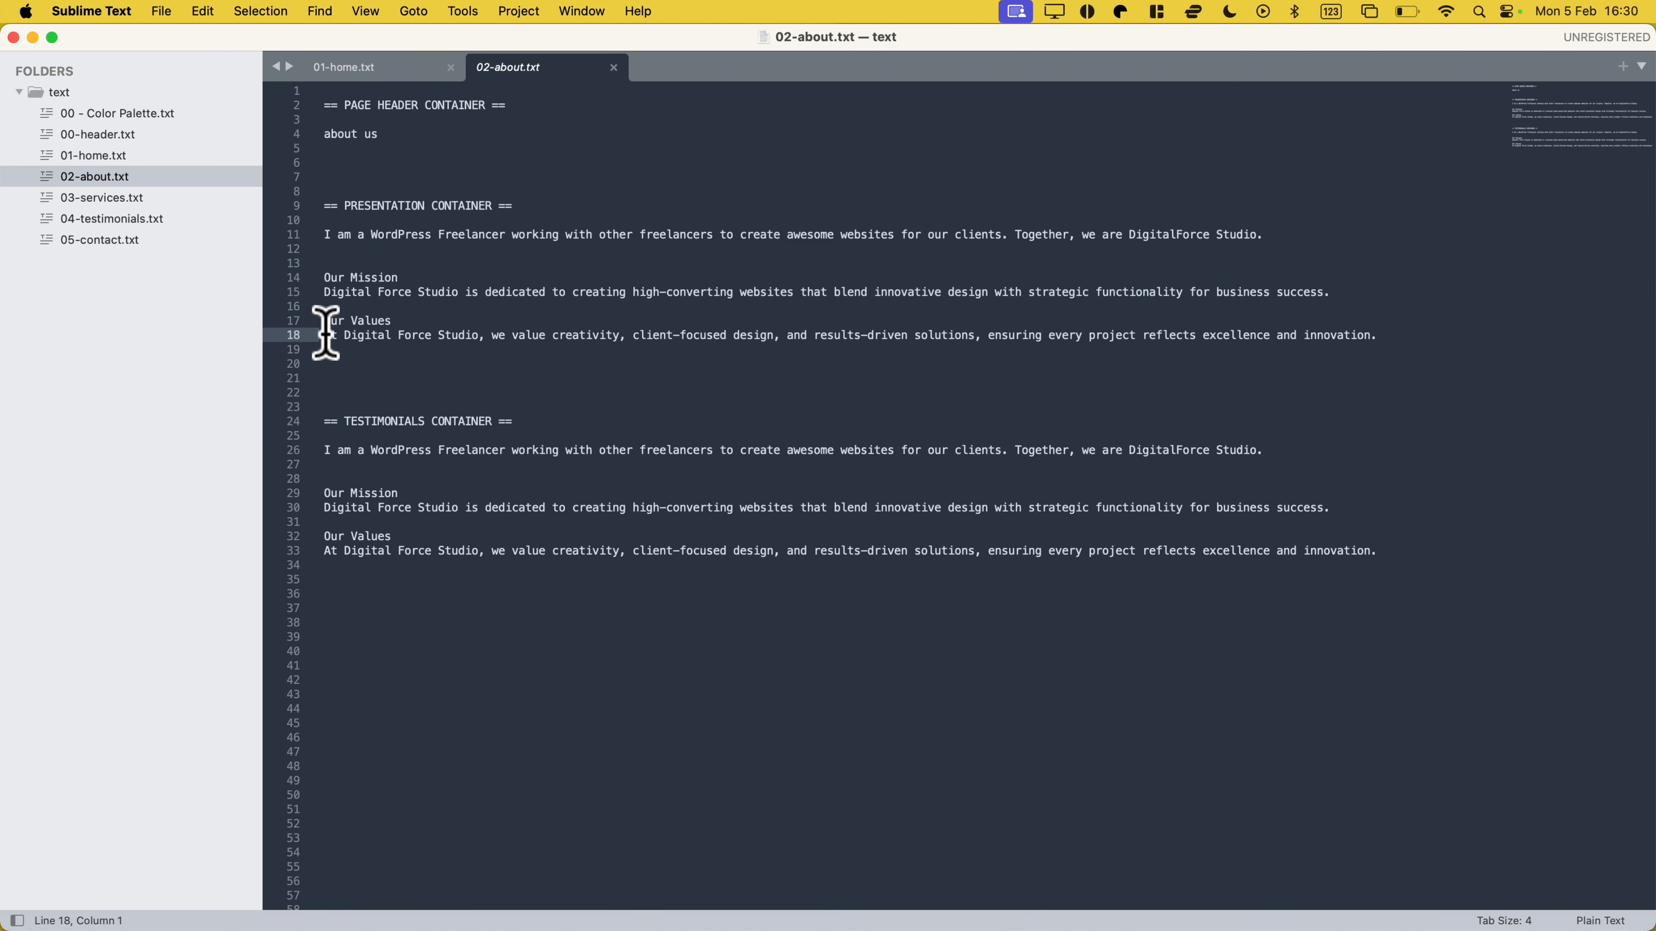
pyautogui.press('shift+super+Right')
pyautogui.hotkey('ctrl', 'c')
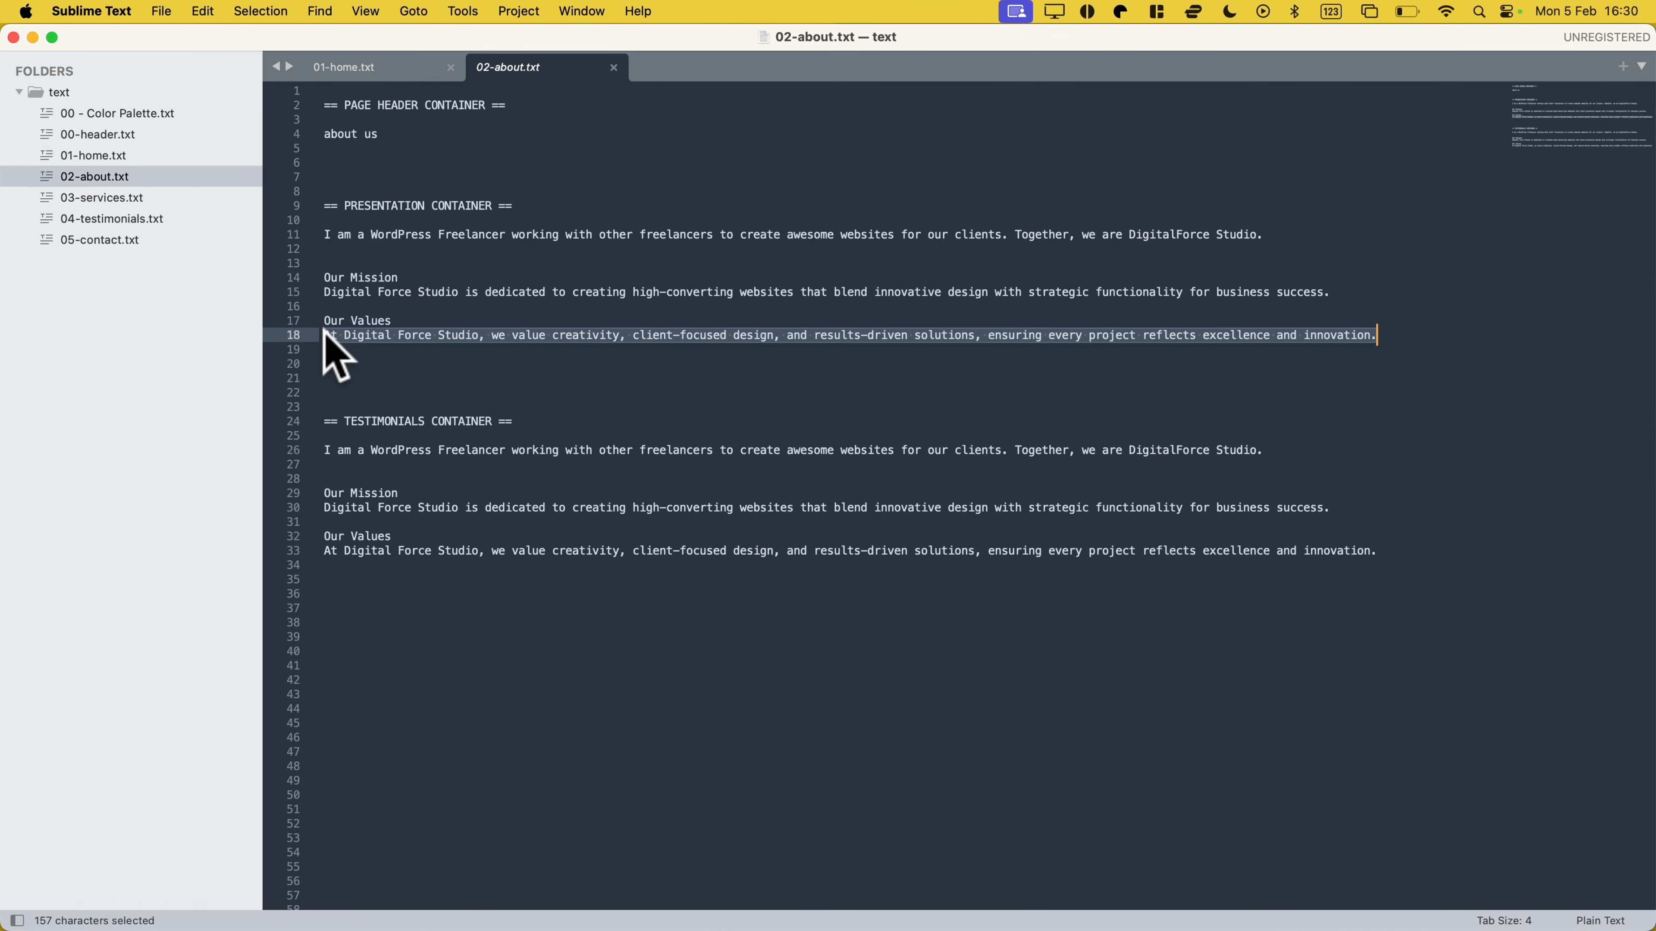
pyautogui.hotkey('ctrl', 'Left')
pyautogui.click(1149, 377)
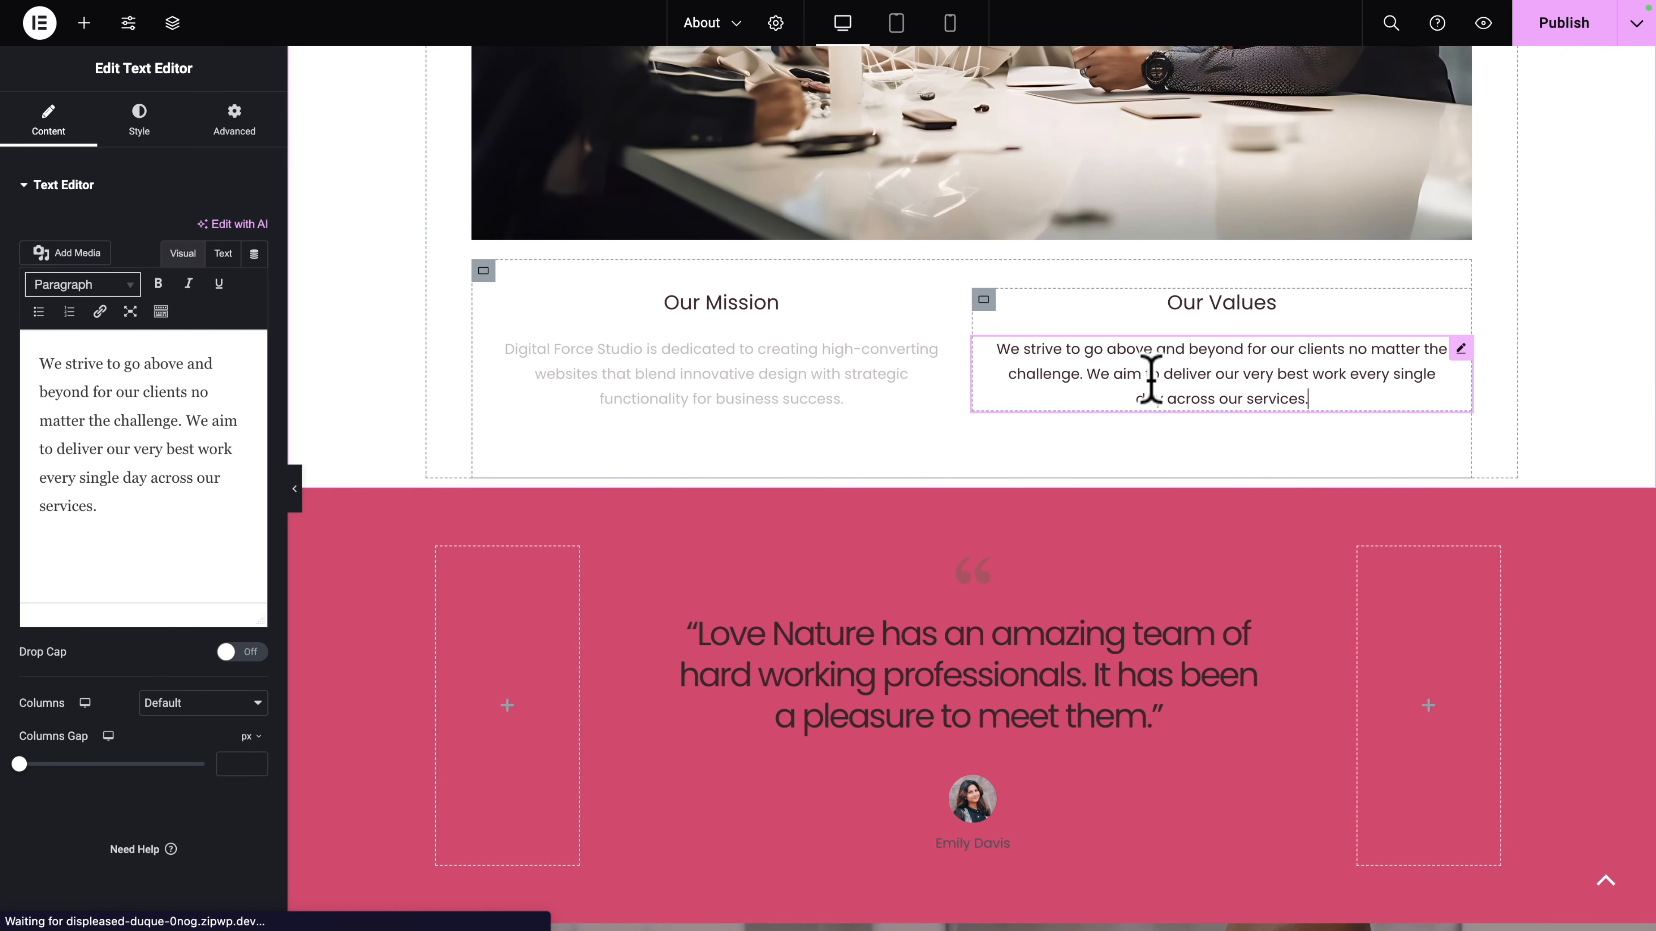
pyautogui.click(196, 418)
pyautogui.hotkey('ctrl', 'a')
pyautogui.press('BackSpace')
pyautogui.hotkey('ctrl', 'v')
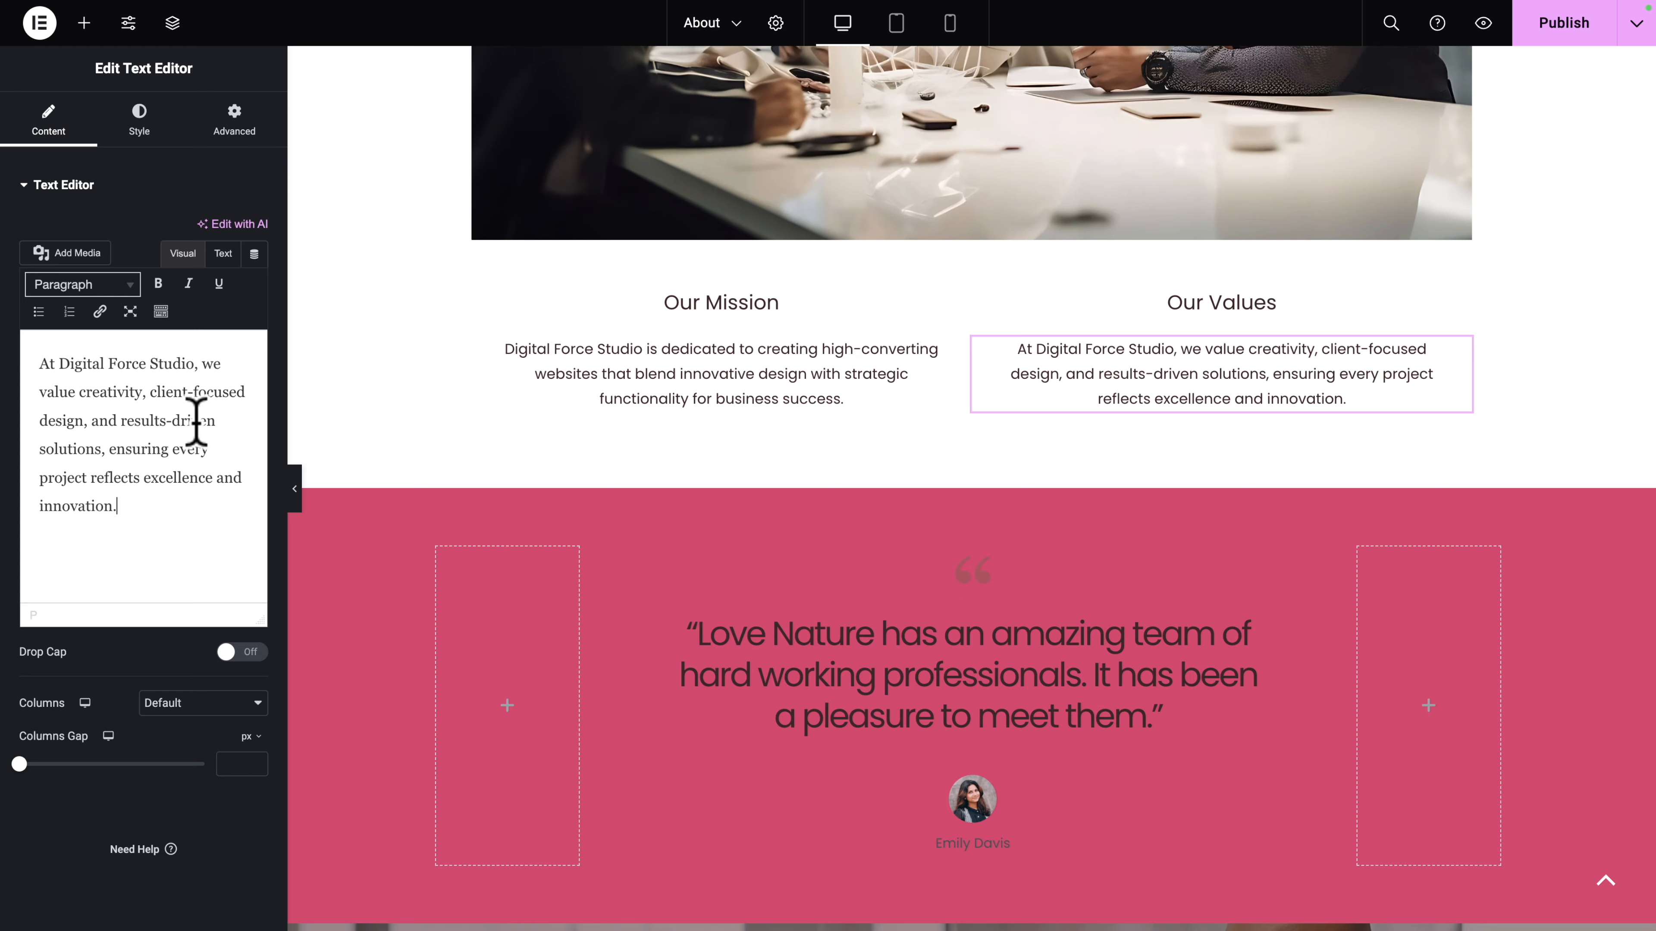
# Step: Replace the green quotation mark image in the pink testimonial section with quotes-02.webp from the media library
pyautogui.scroll(-5, 702, 544)
pyautogui.scroll(1, 713, 510)
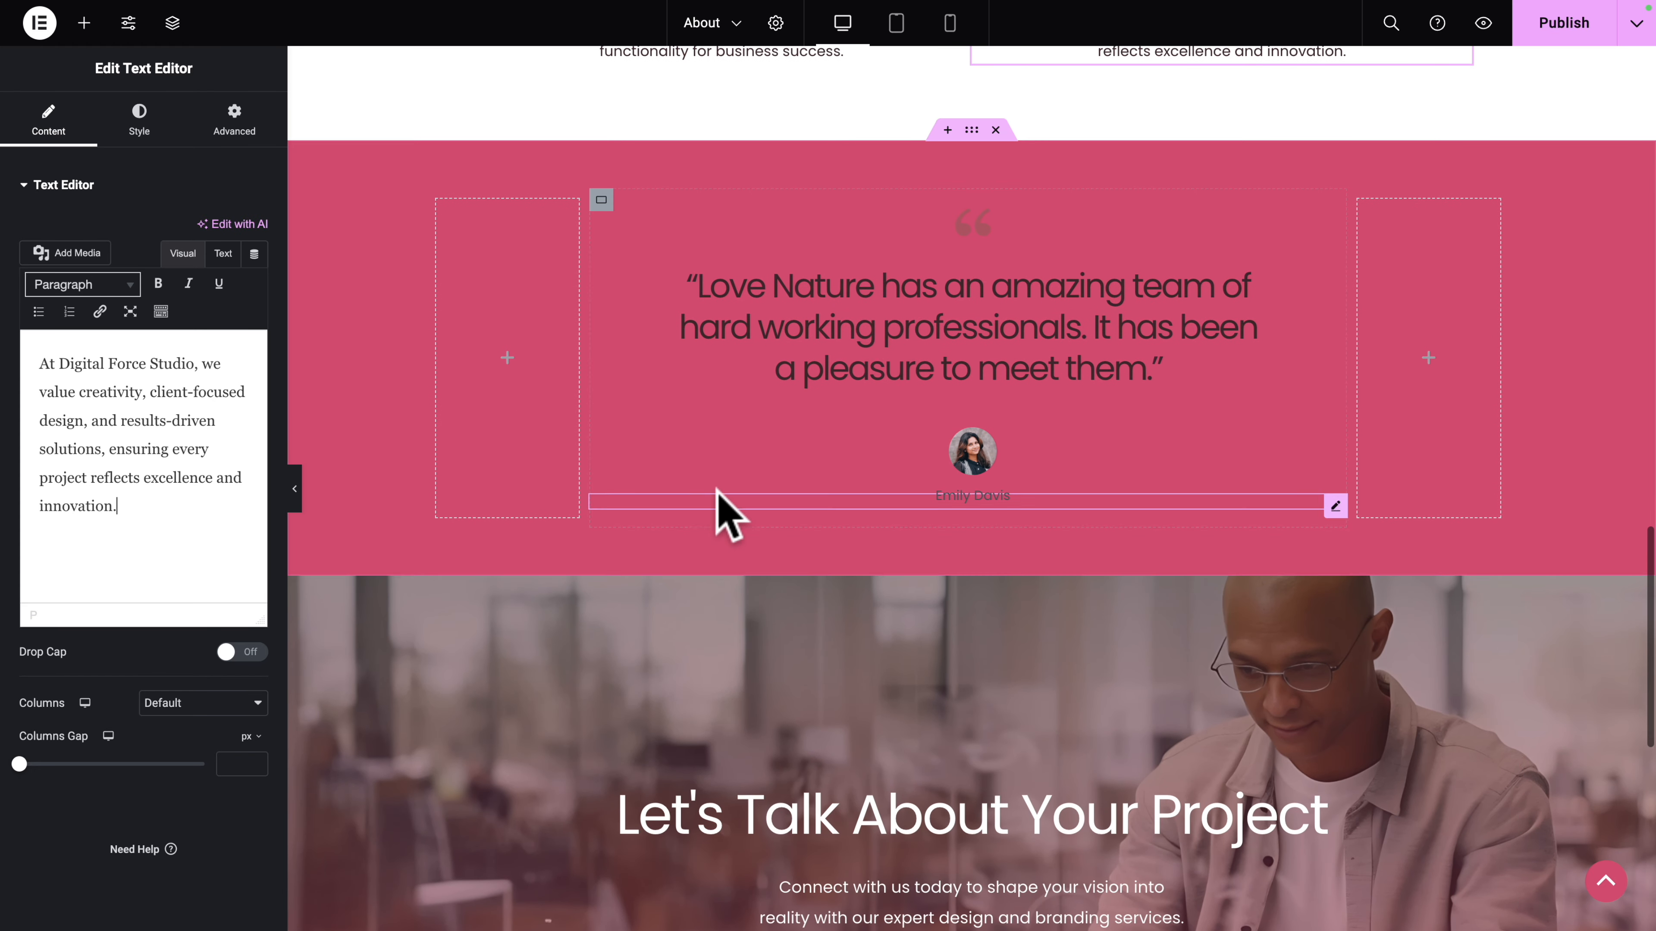
pyautogui.click(967, 225)
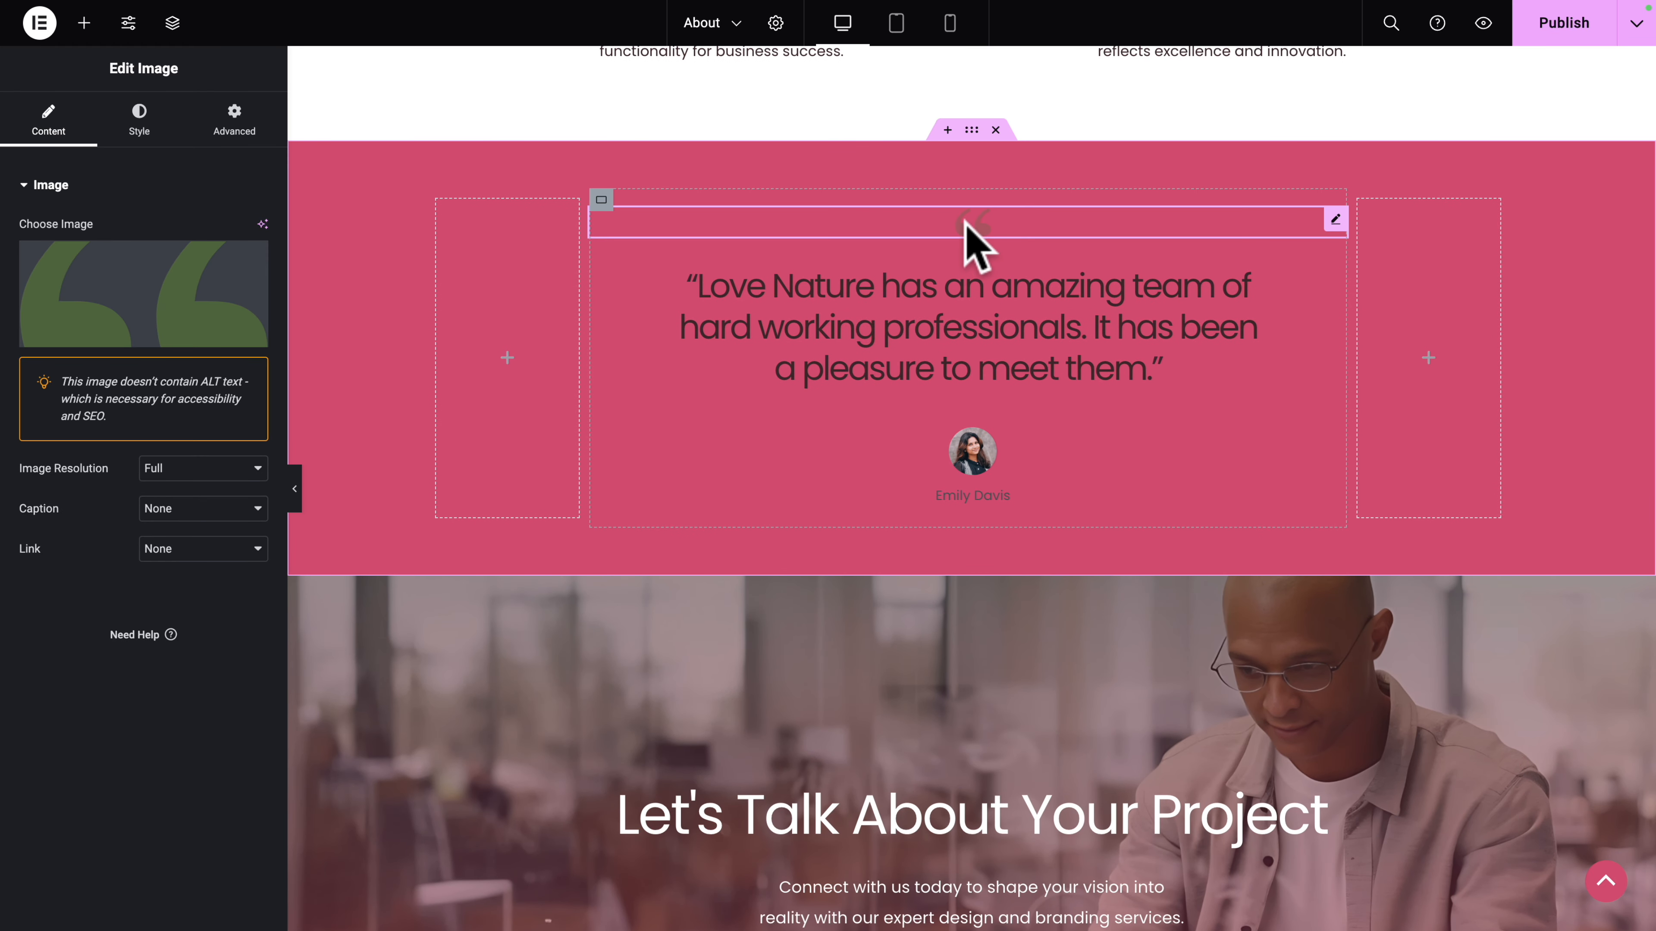
pyautogui.click(186, 293)
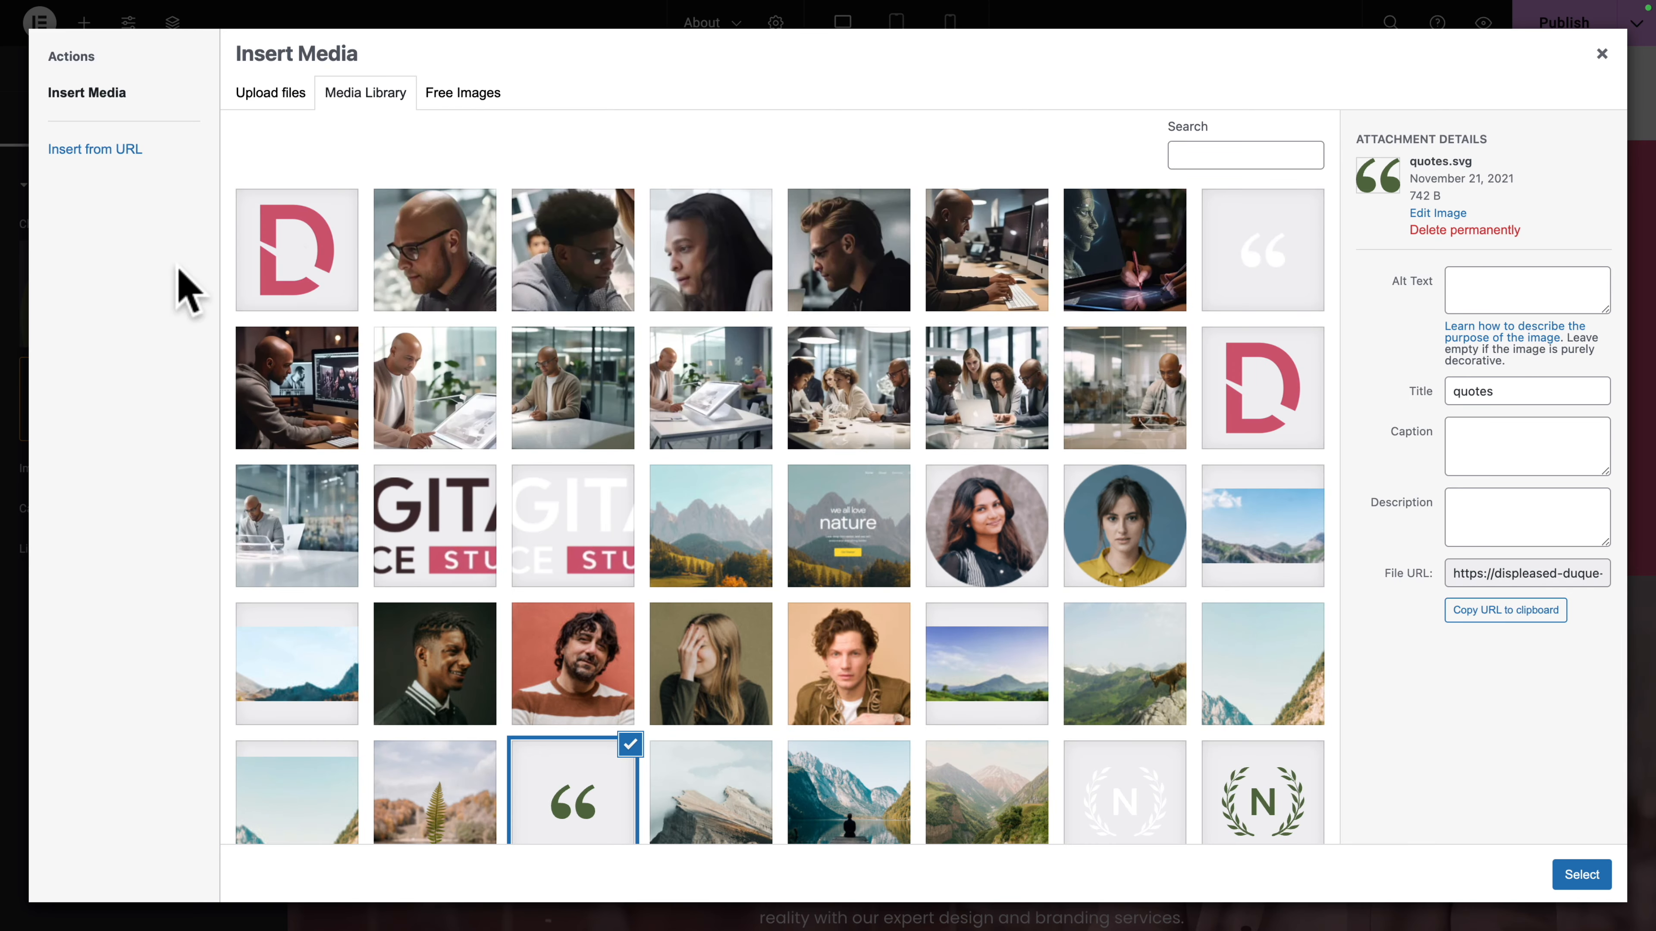
pyautogui.click(1230, 256)
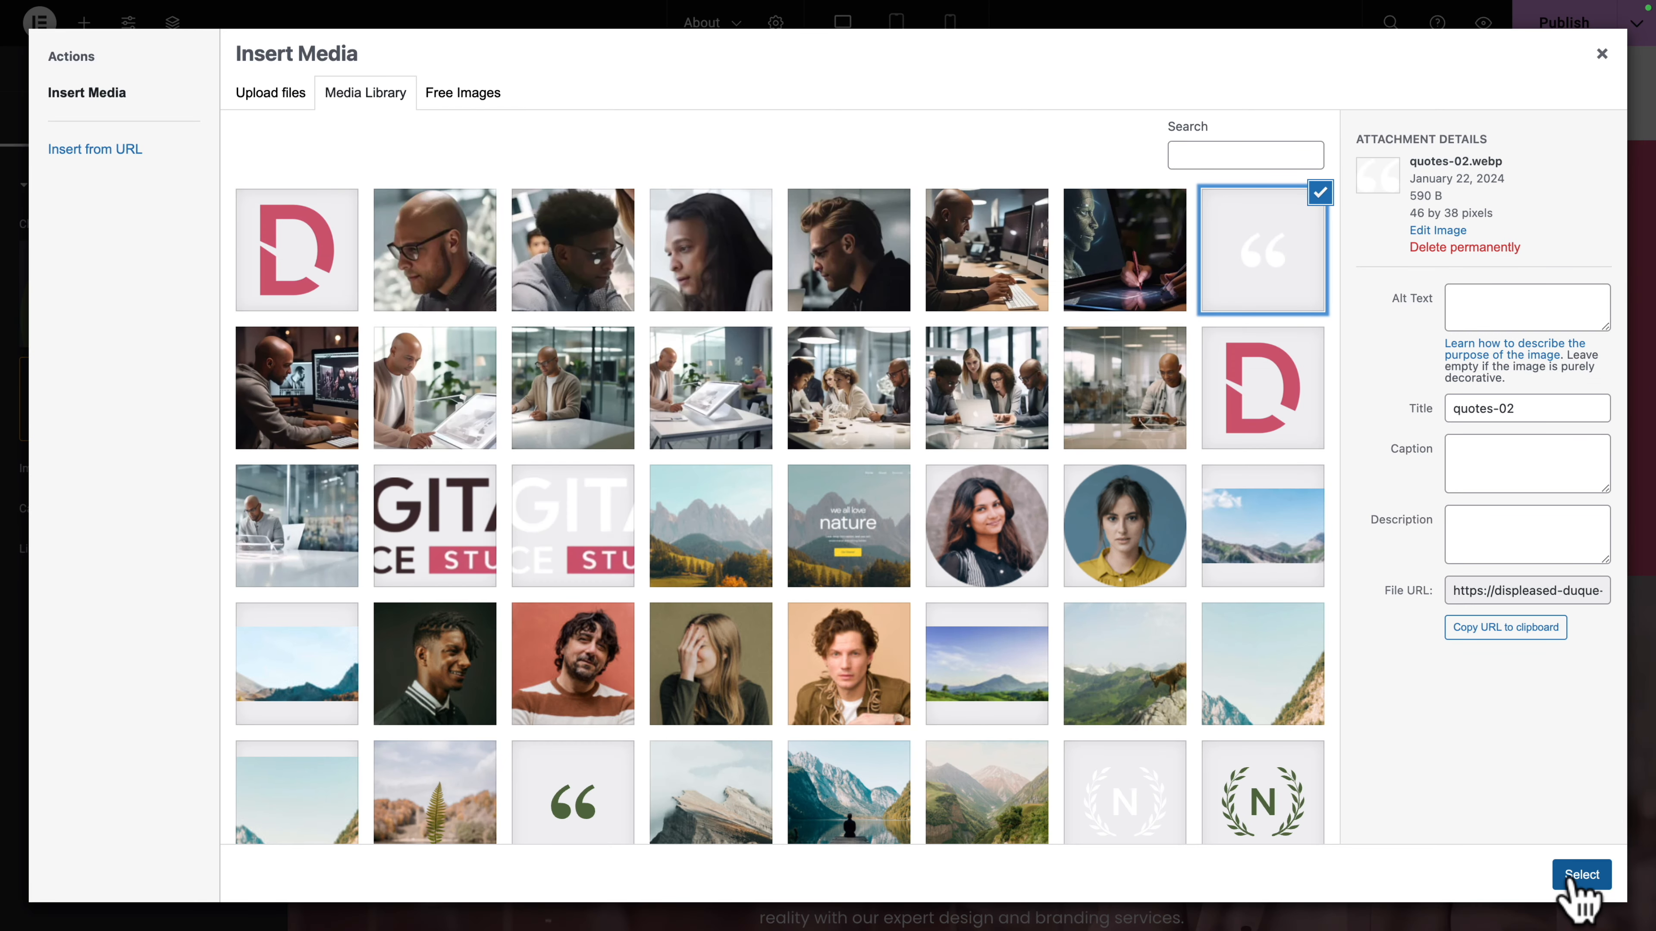
pyautogui.click(1581, 874)
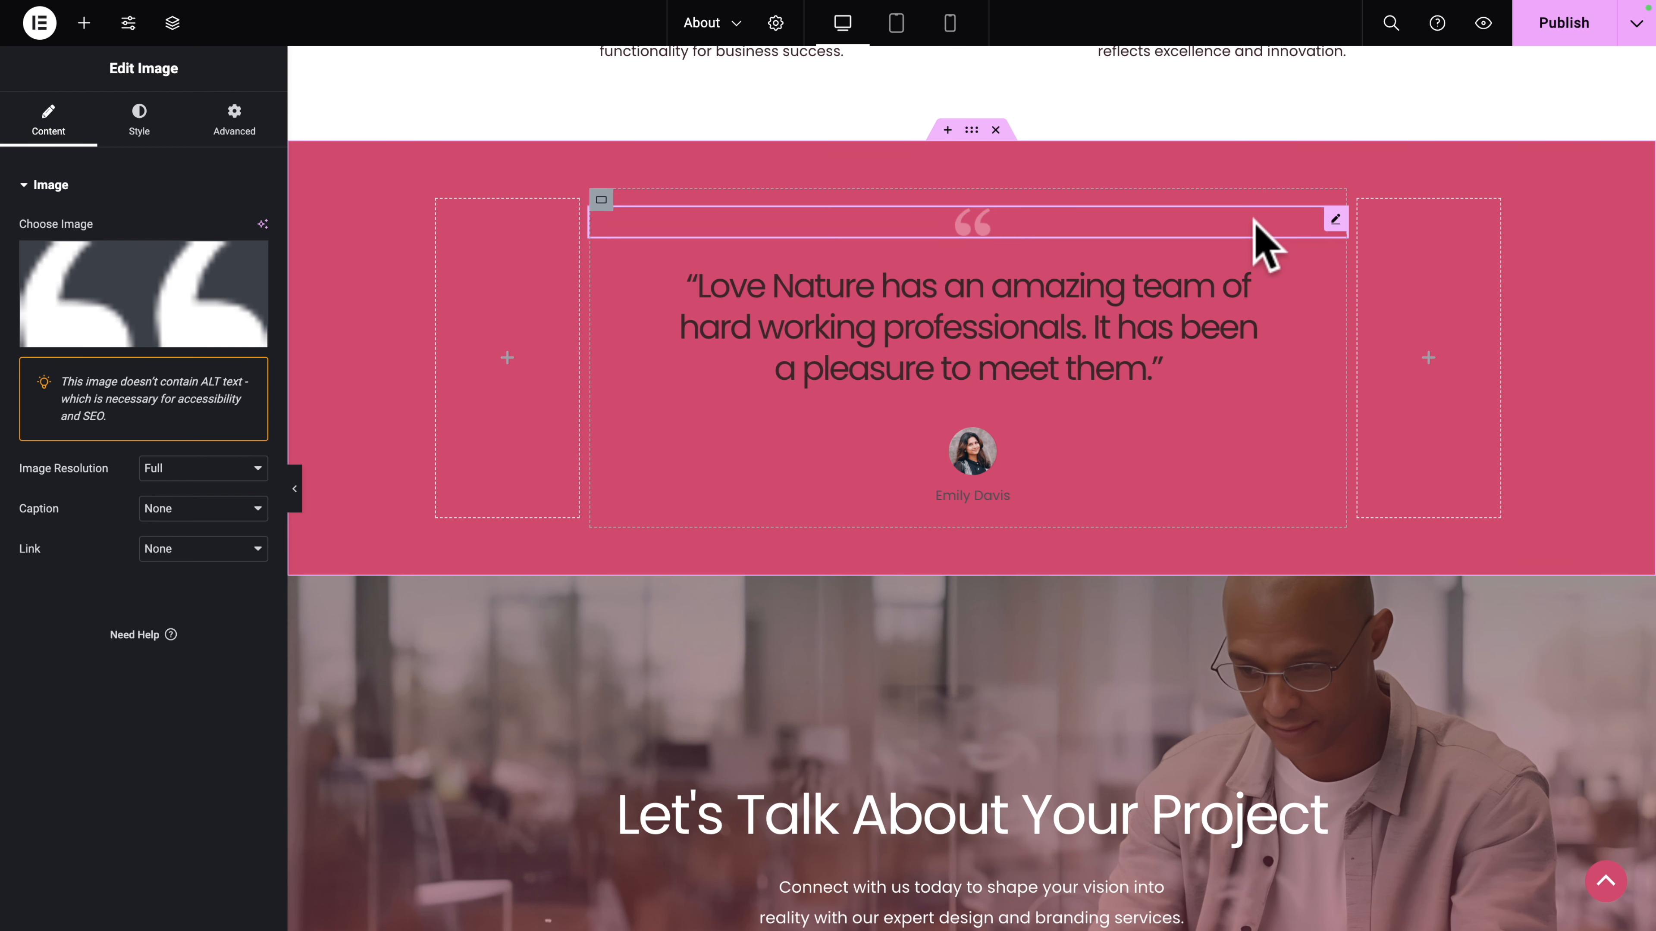
# Step: Replace the testimonial quote heading with the "I am a WordPress Freelancer" line copied from the TESTIMONIALS part of 02-about.txt in Sublime Text
pyautogui.click(1331, 273)
pyautogui.hotkey('ctrl', 'Right')
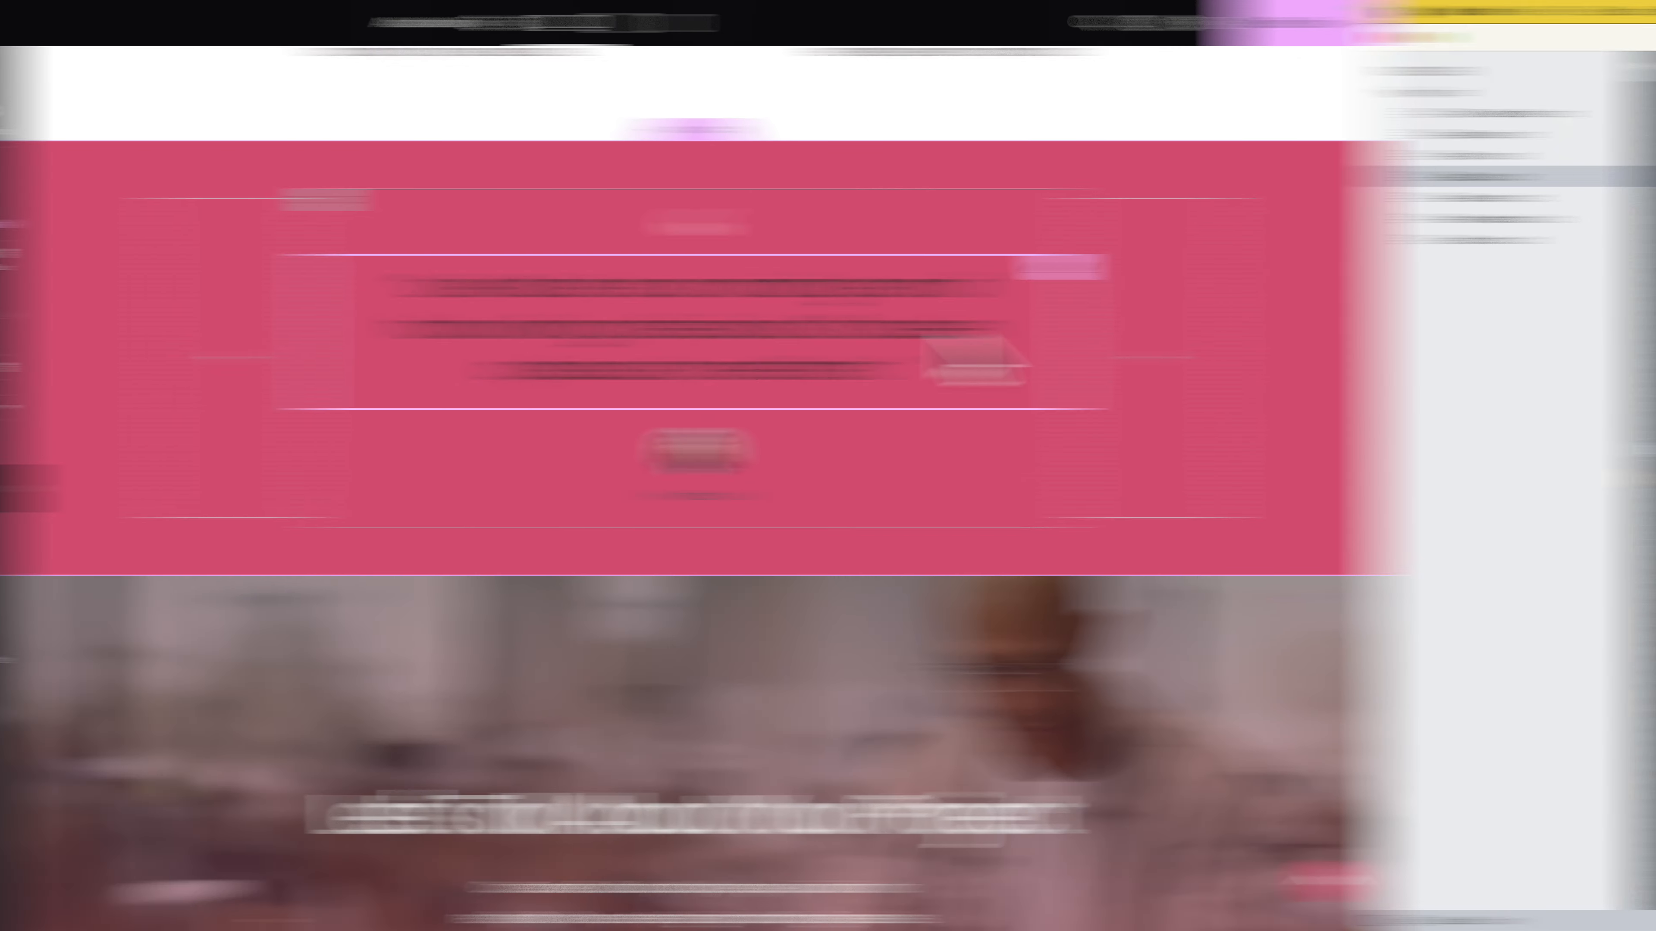
pyautogui.press('shift+super+Right')
pyautogui.hotkey('ctrl', 'c')
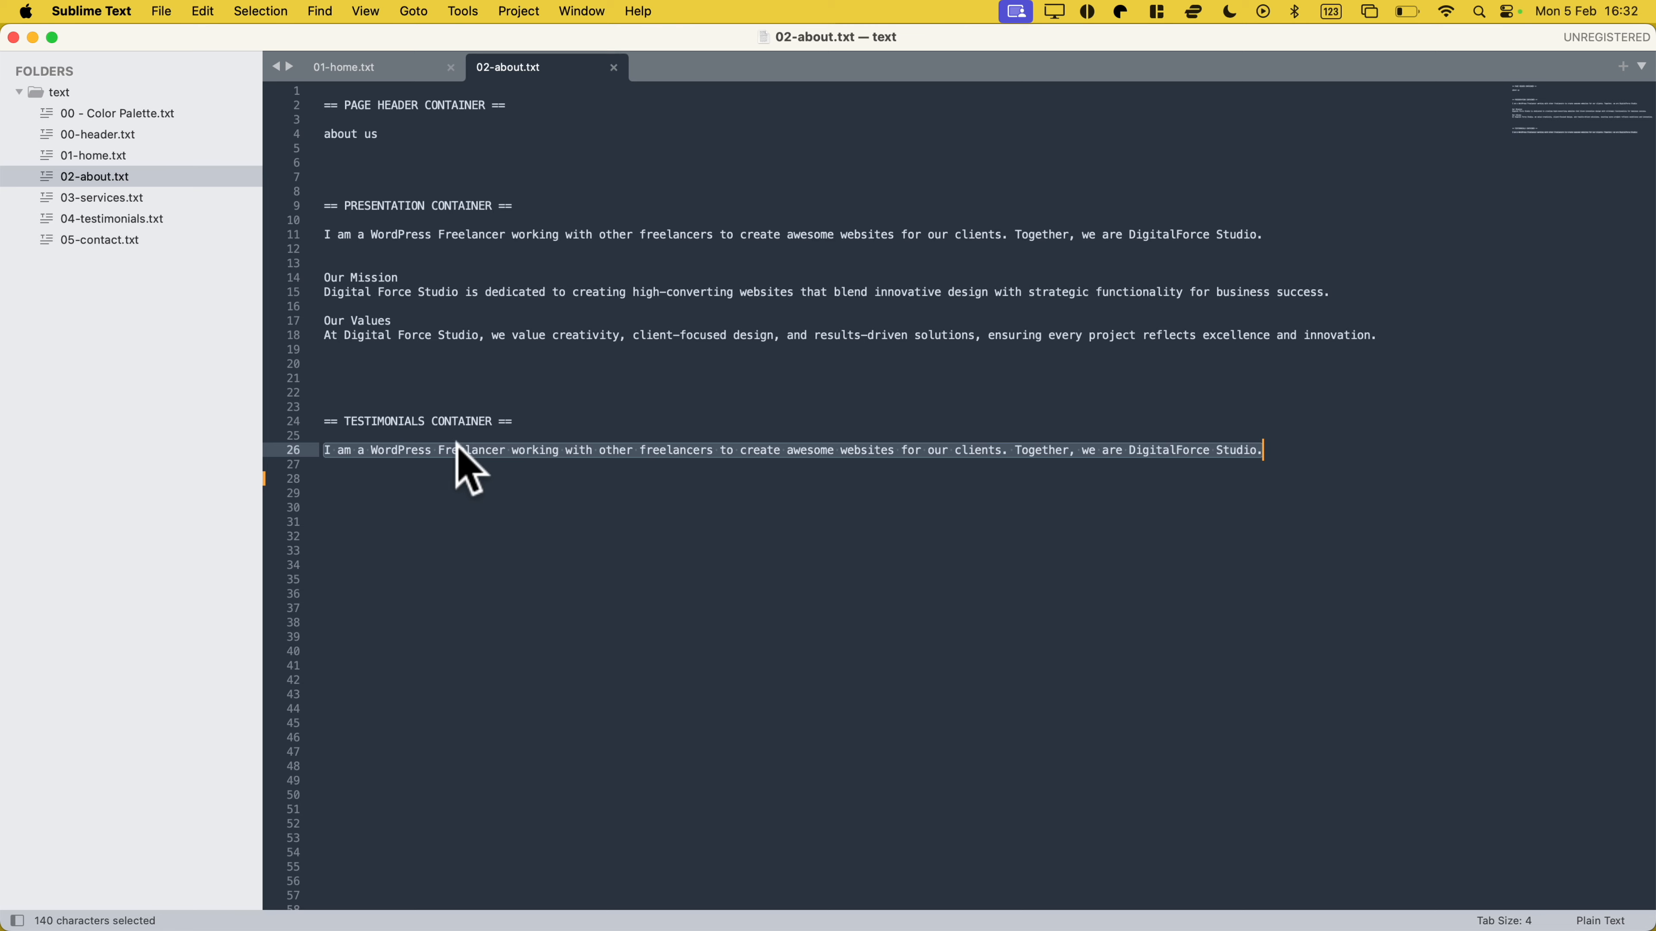
pyautogui.hotkey('ctrl', 'Left')
pyautogui.click(133, 285)
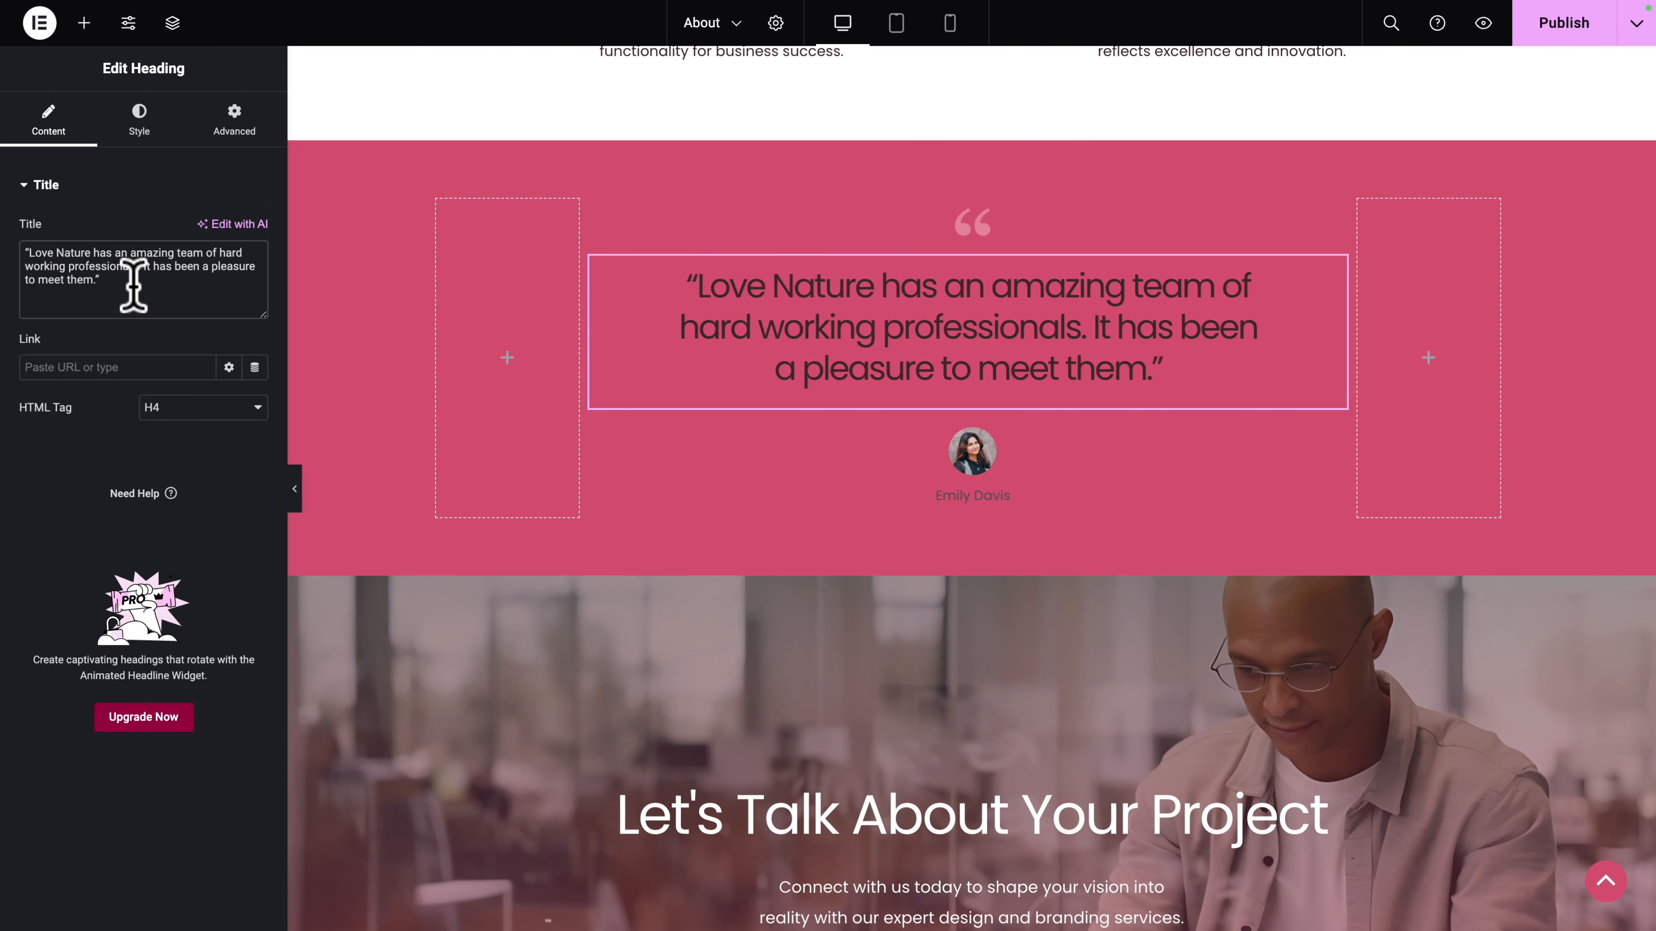
pyautogui.hotkey('ctrl', 'a')
pyautogui.hotkey('ctrl', 'v')
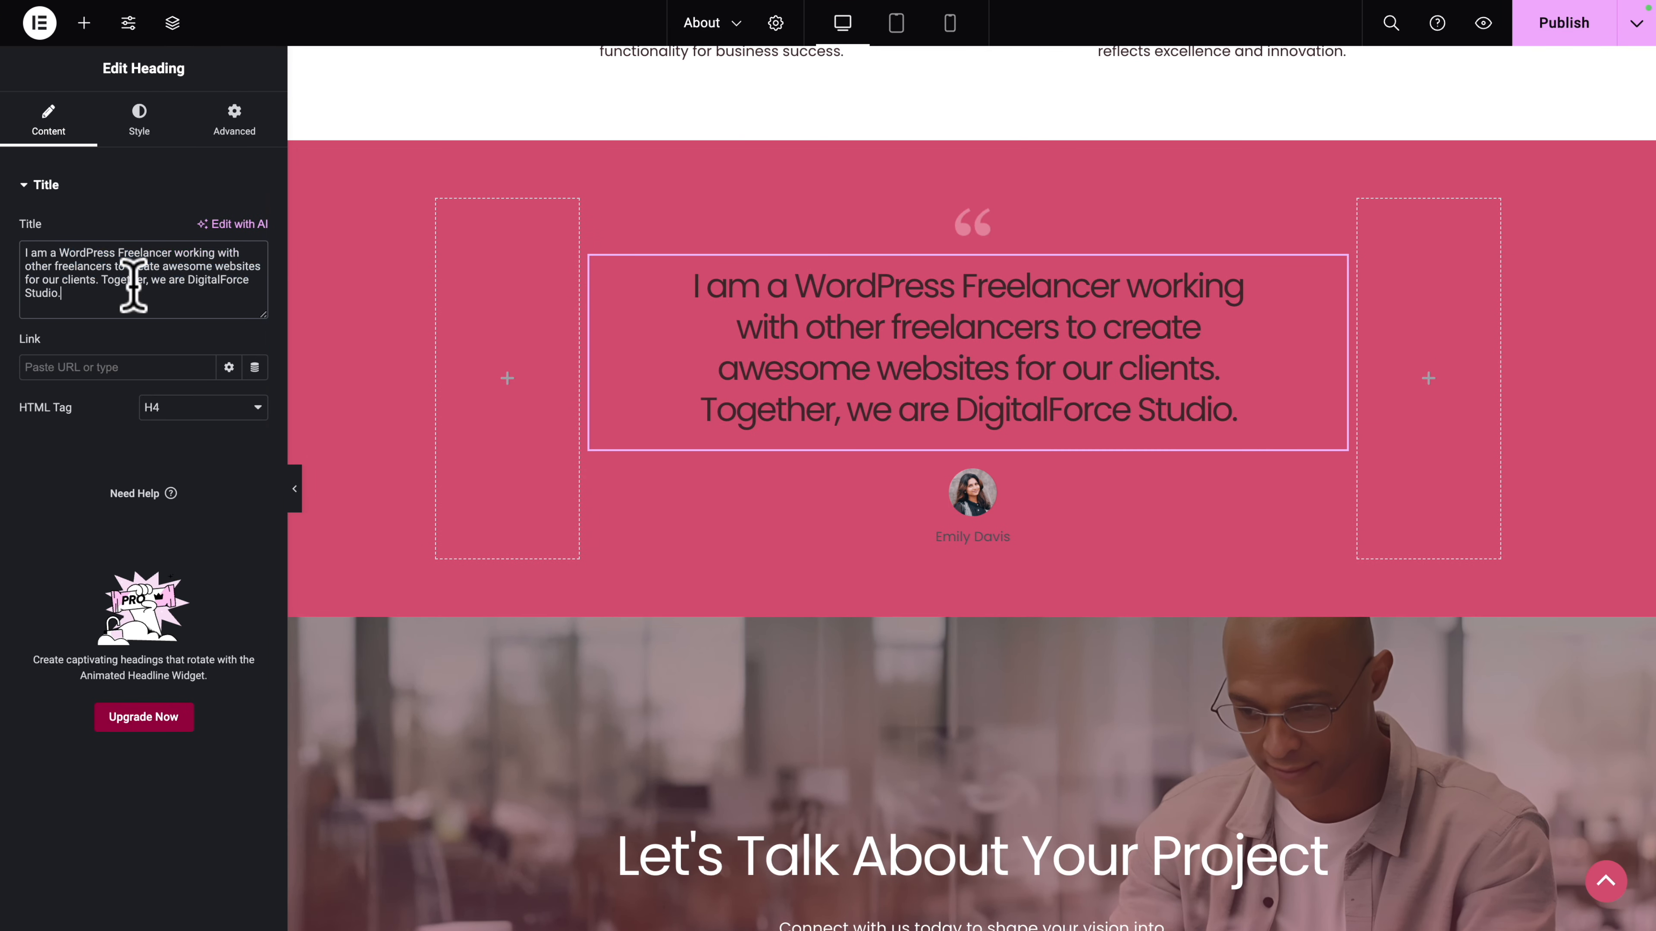
# Step: Set the testimonial heading's text color to the global Theme Color 6
pyautogui.click(139, 121)
pyautogui.click(230, 270)
pyautogui.scroll(-5, 130, 485)
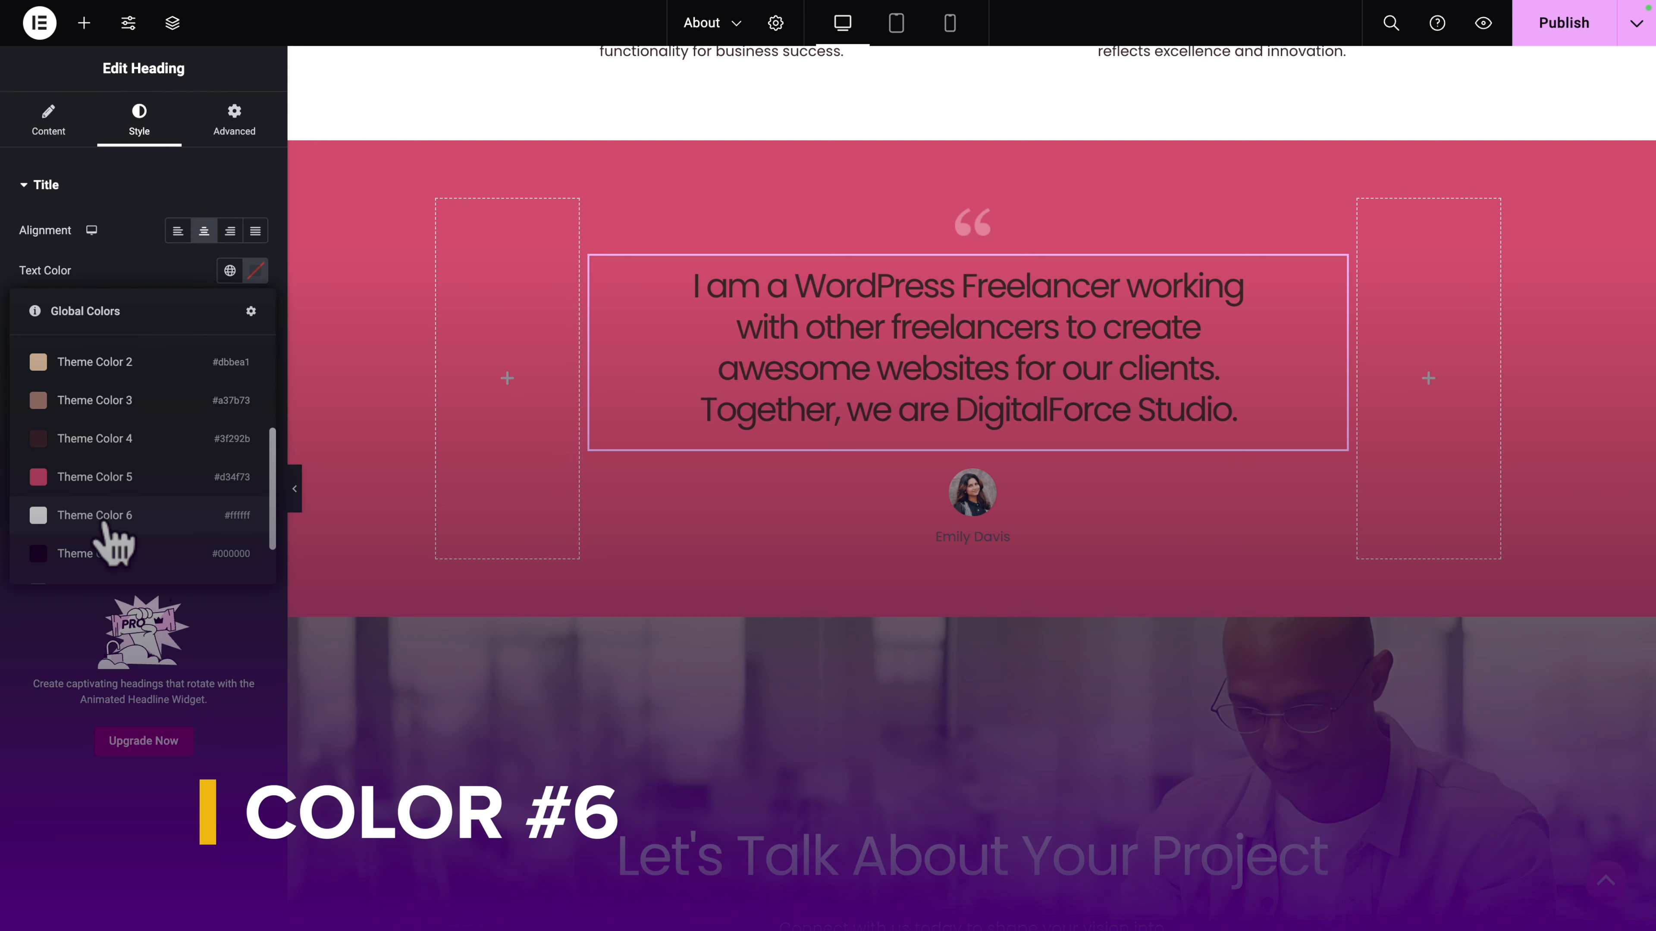
pyautogui.click(105, 515)
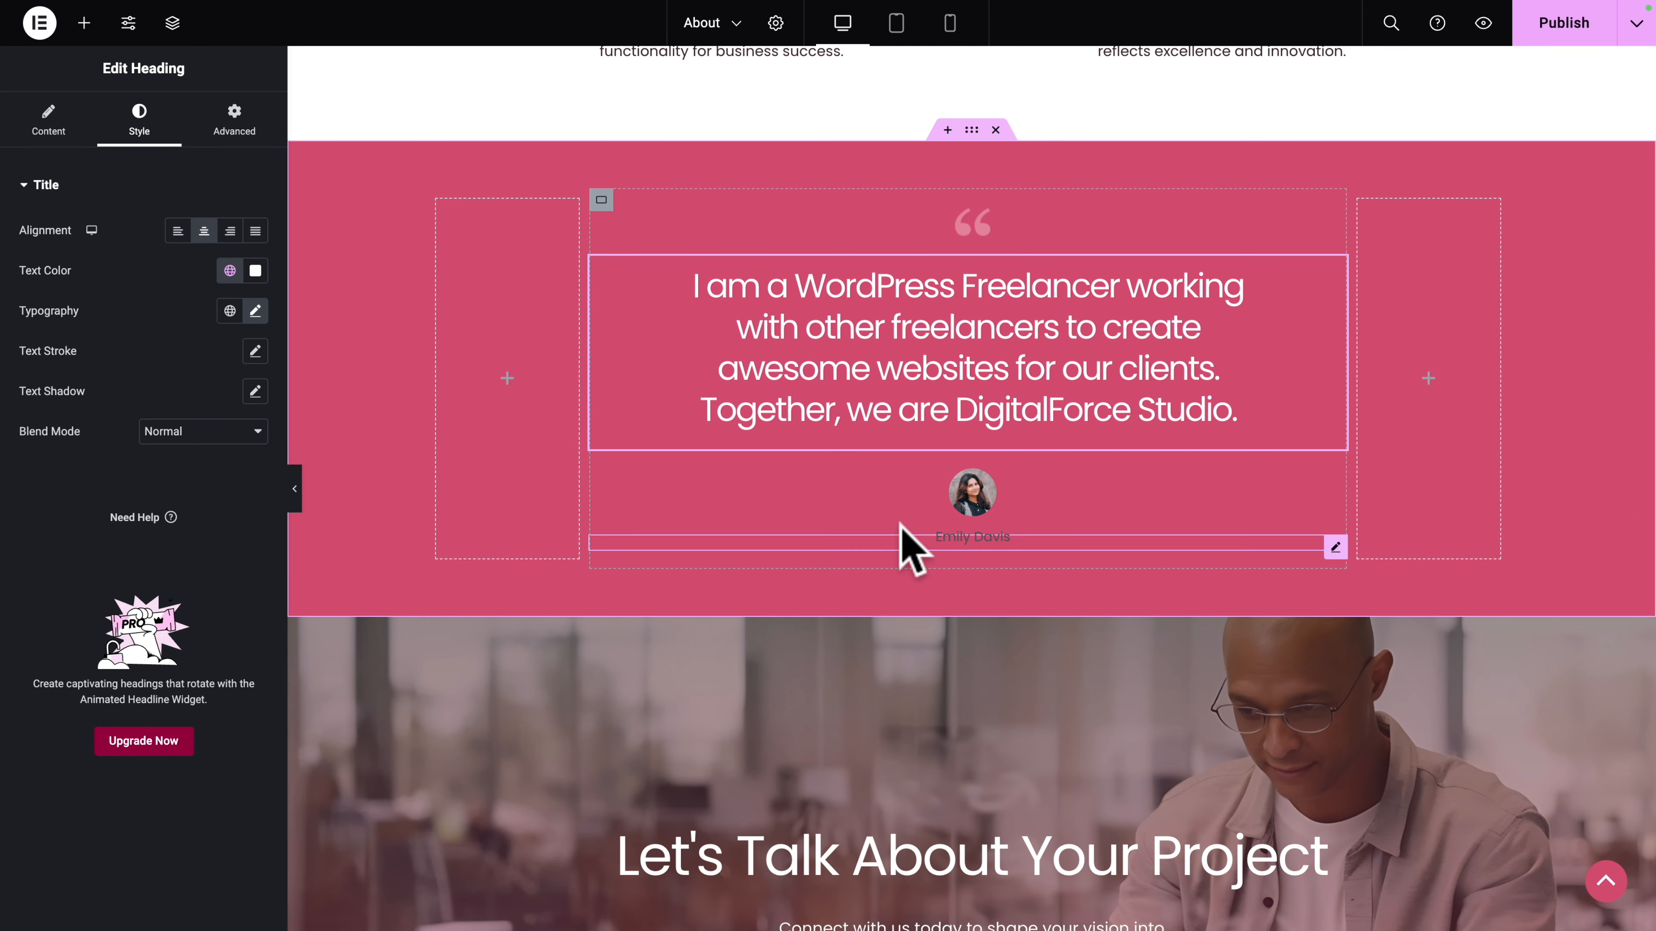
# Step: Set the text color of the author name below the testimonial portrait to the global Theme Color 9
pyautogui.click(945, 534)
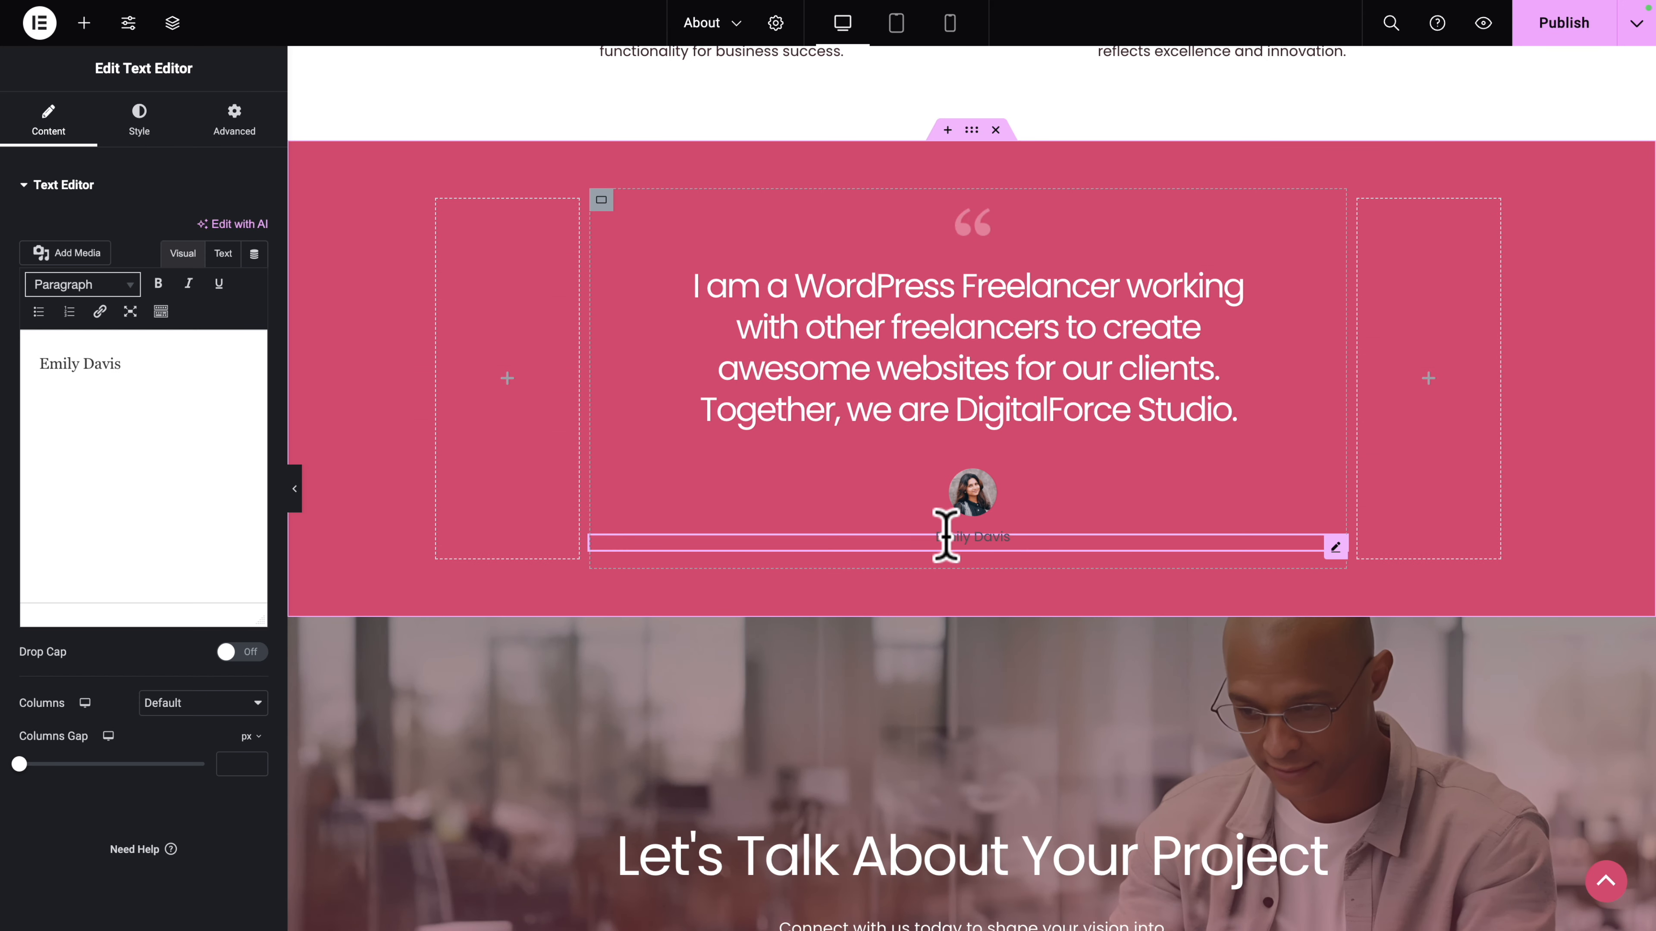
pyautogui.click(139, 121)
pyautogui.click(229, 269)
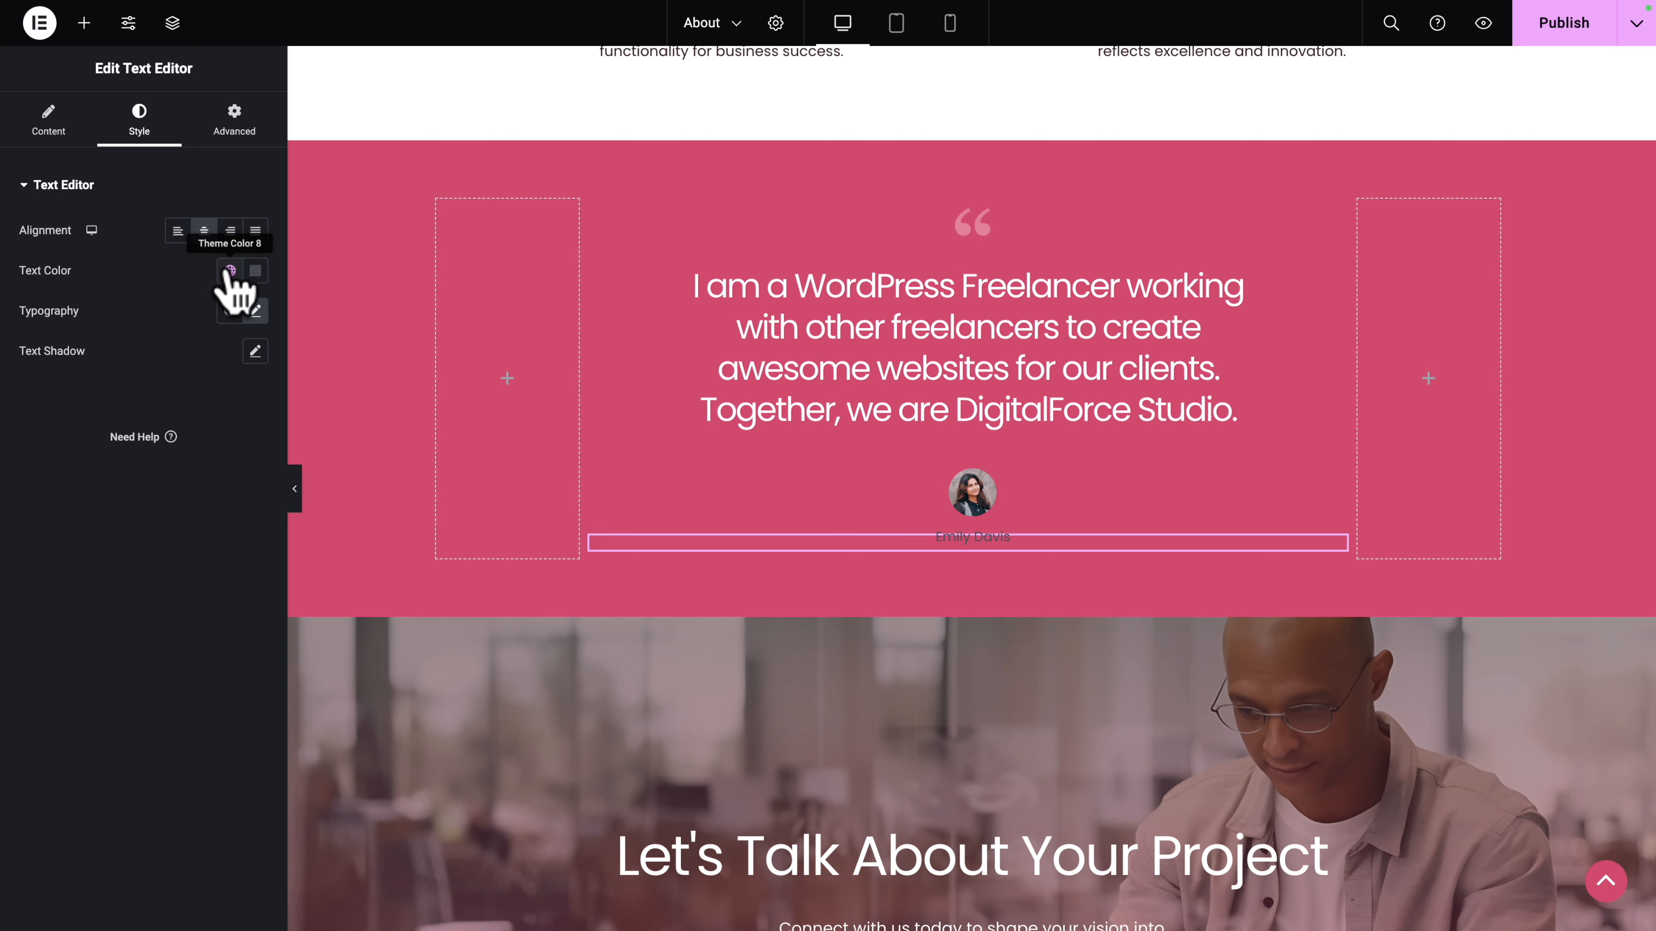
pyautogui.scroll(-5, 169, 451)
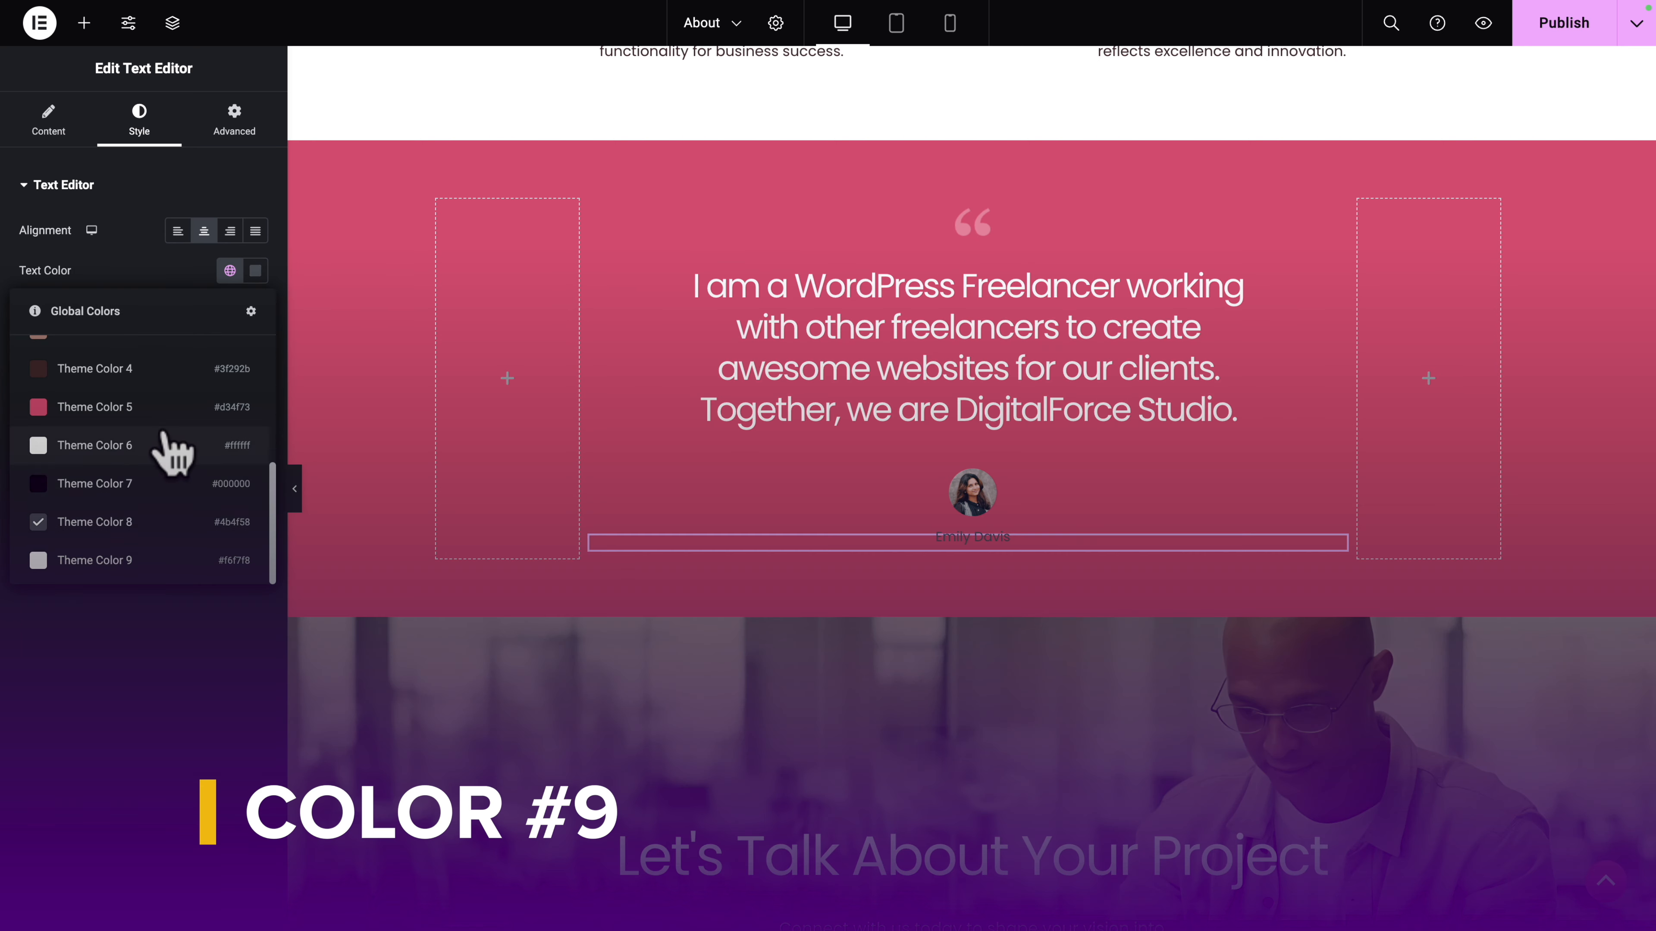
pyautogui.click(96, 560)
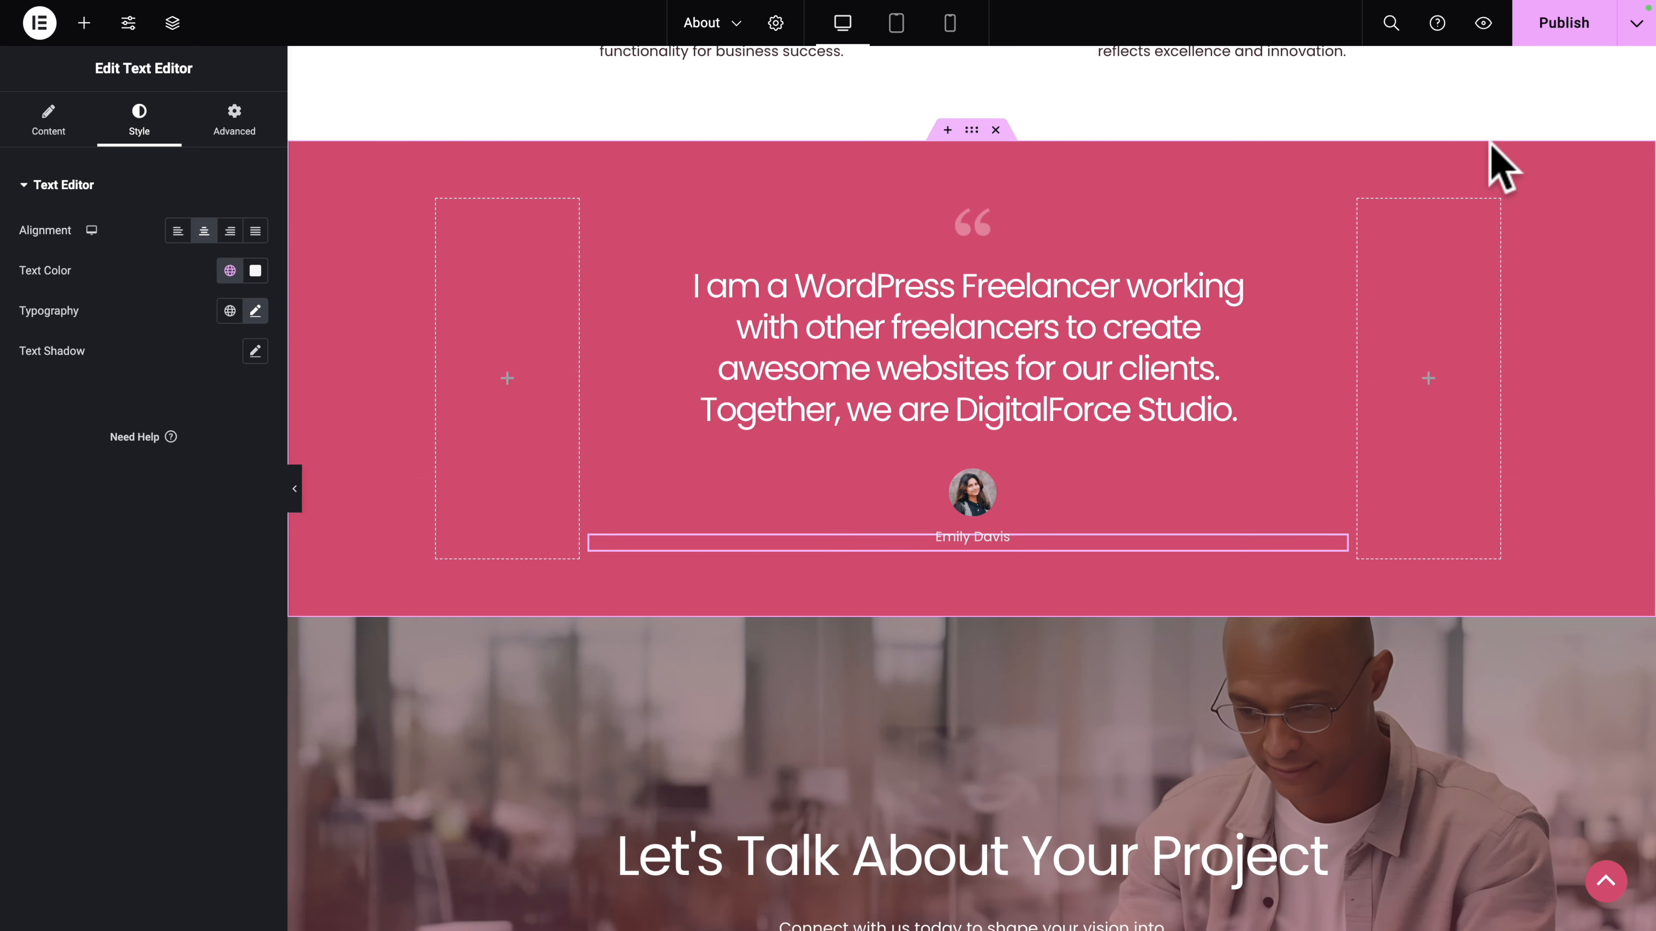
# Step: Publish the About page and review its preview from the header down to the footer
pyautogui.click(1563, 22)
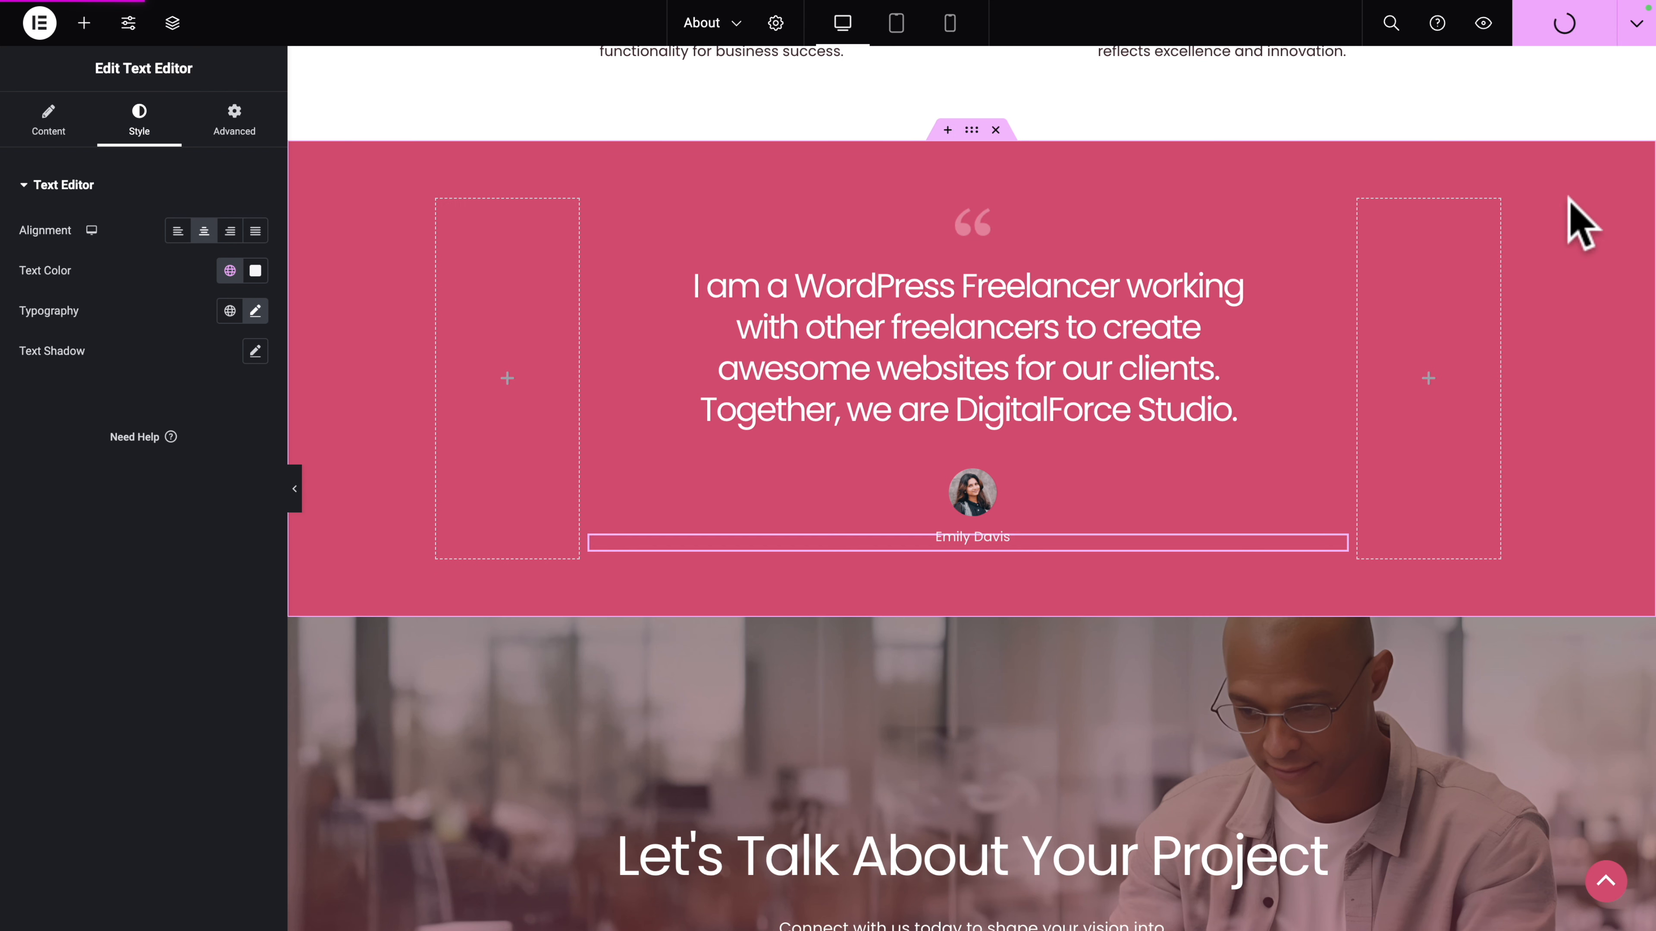
pyautogui.click(1481, 31)
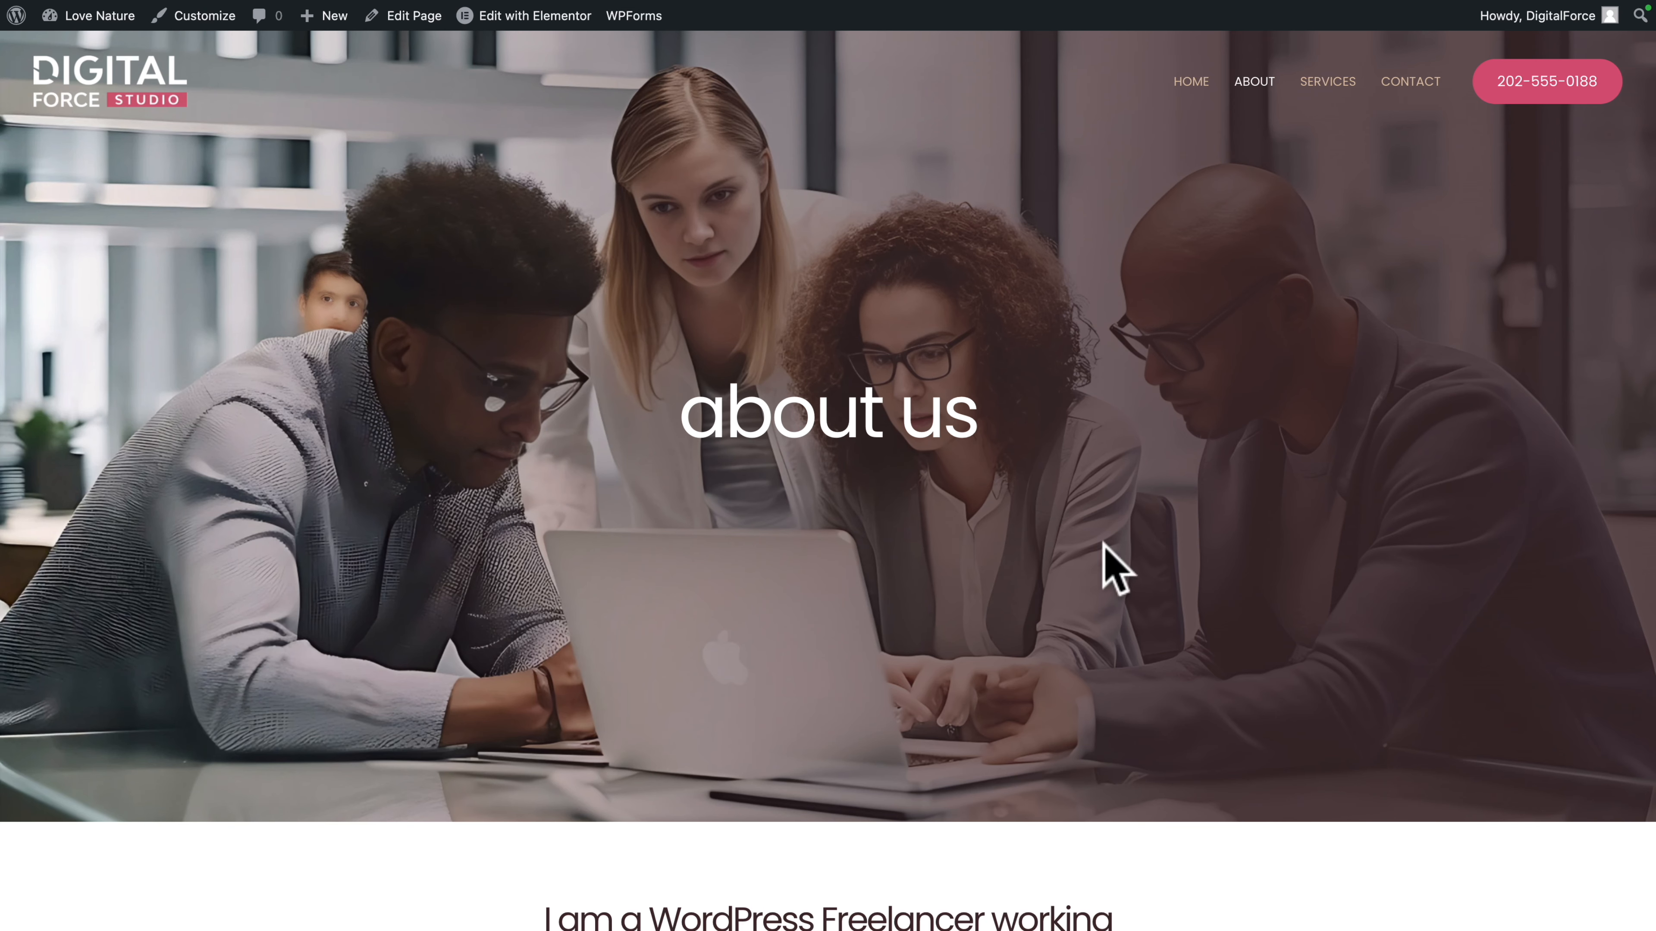
pyautogui.scroll(-8, 1030, 613)
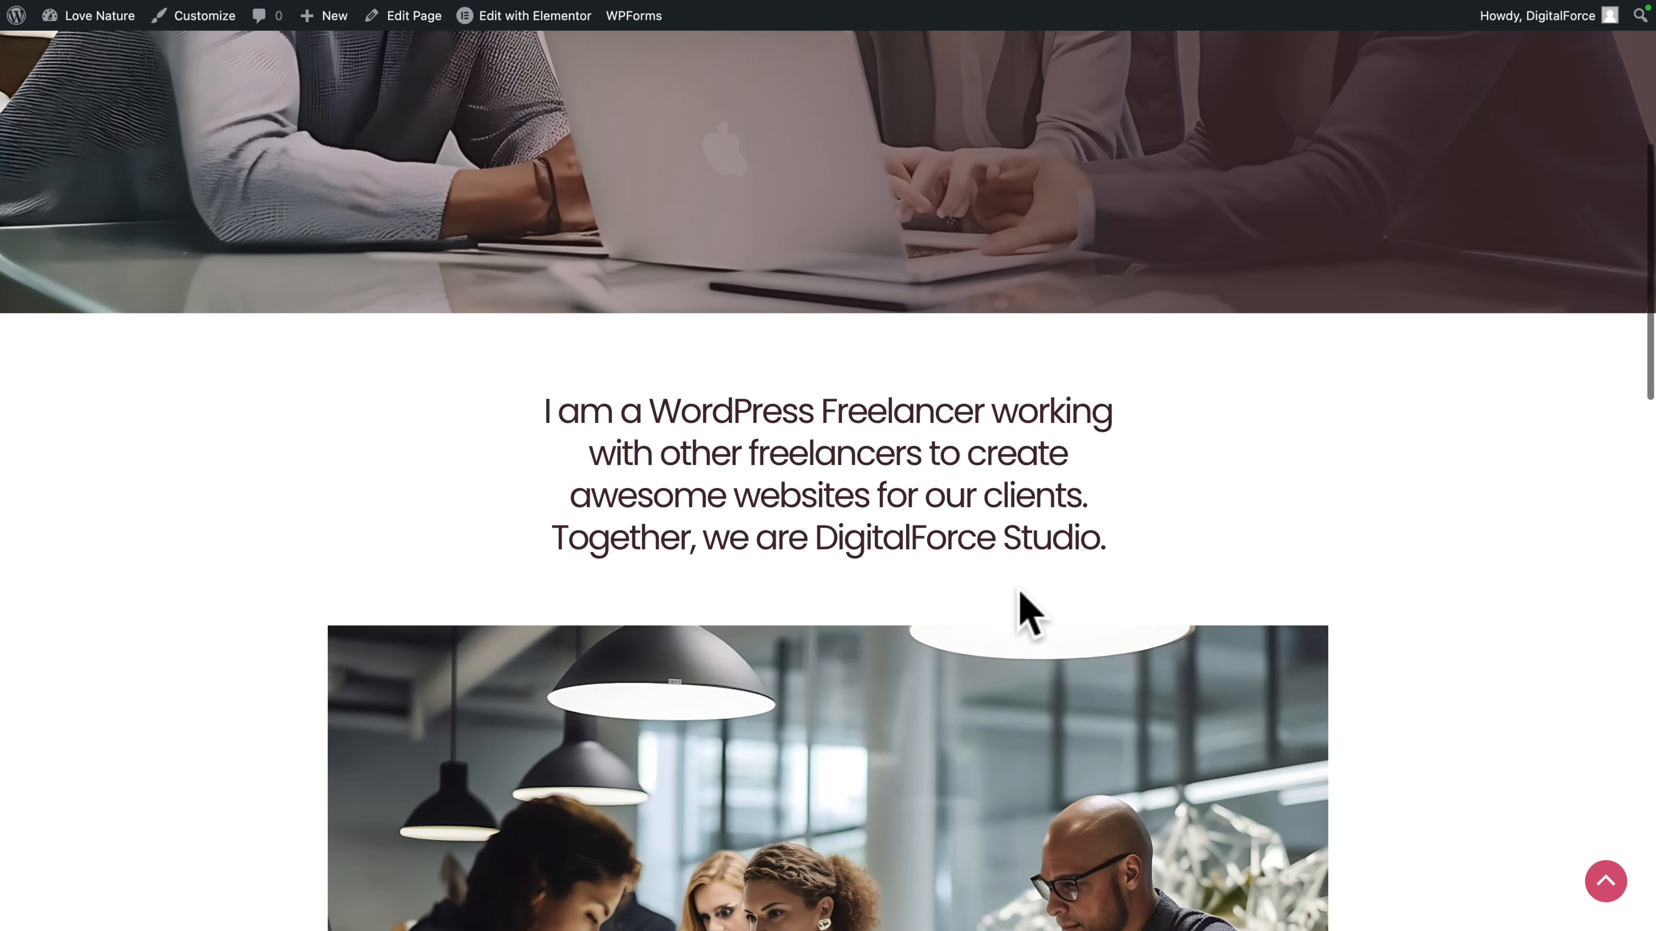
pyautogui.scroll(-6, 951, 520)
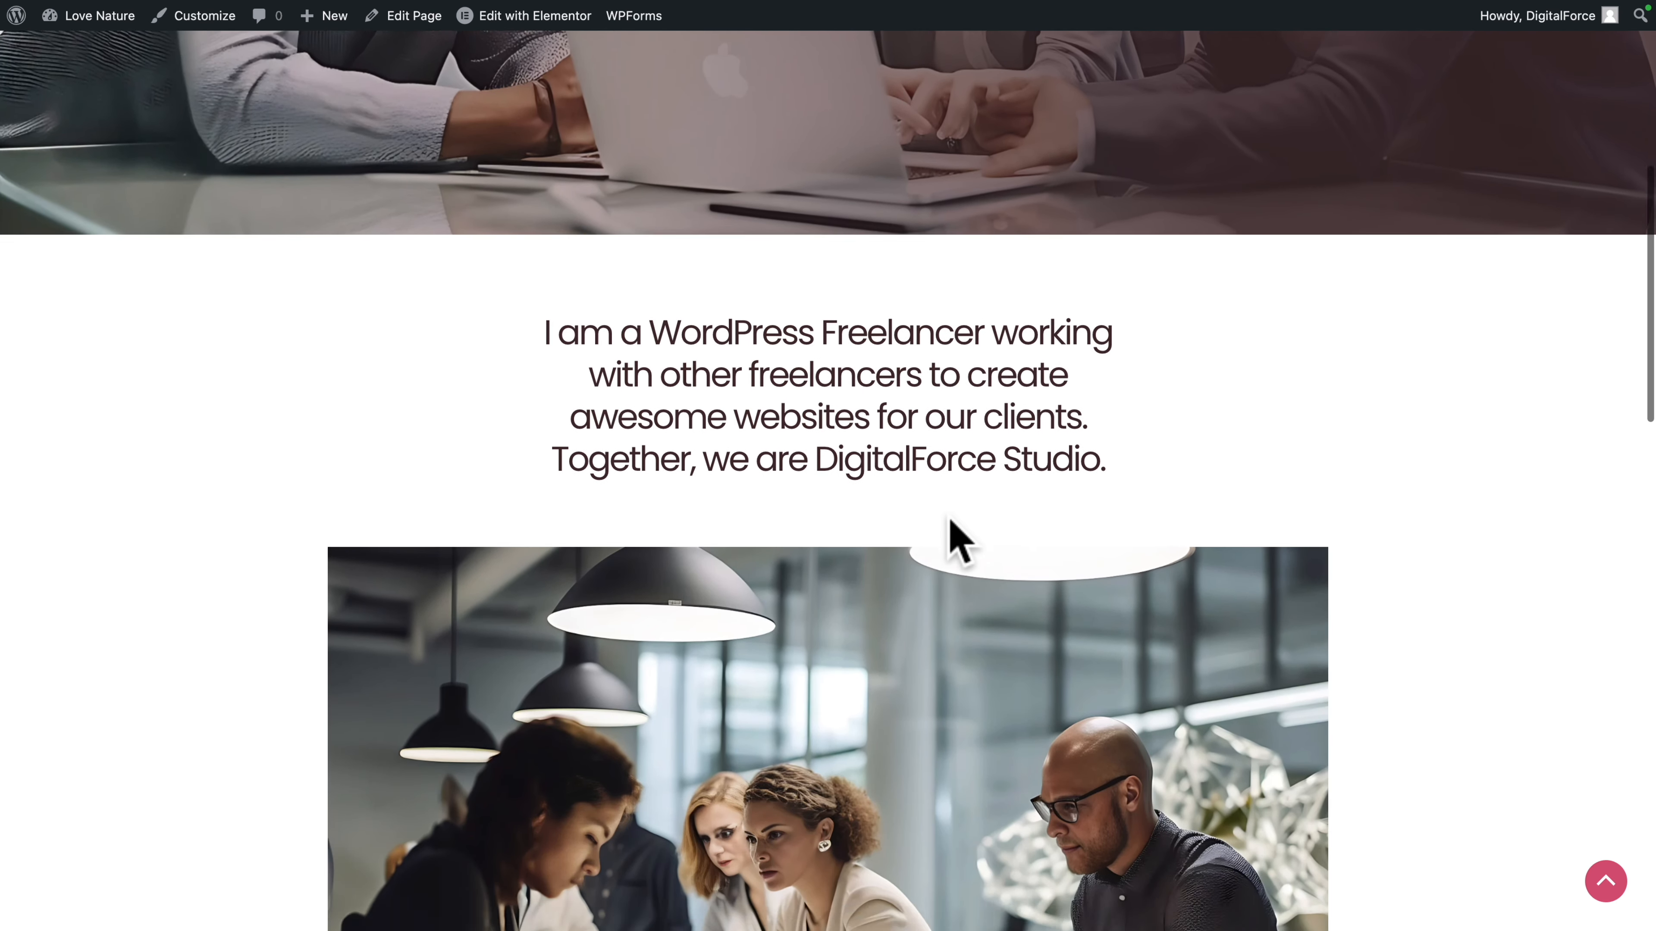
pyautogui.scroll(-5, 945, 516)
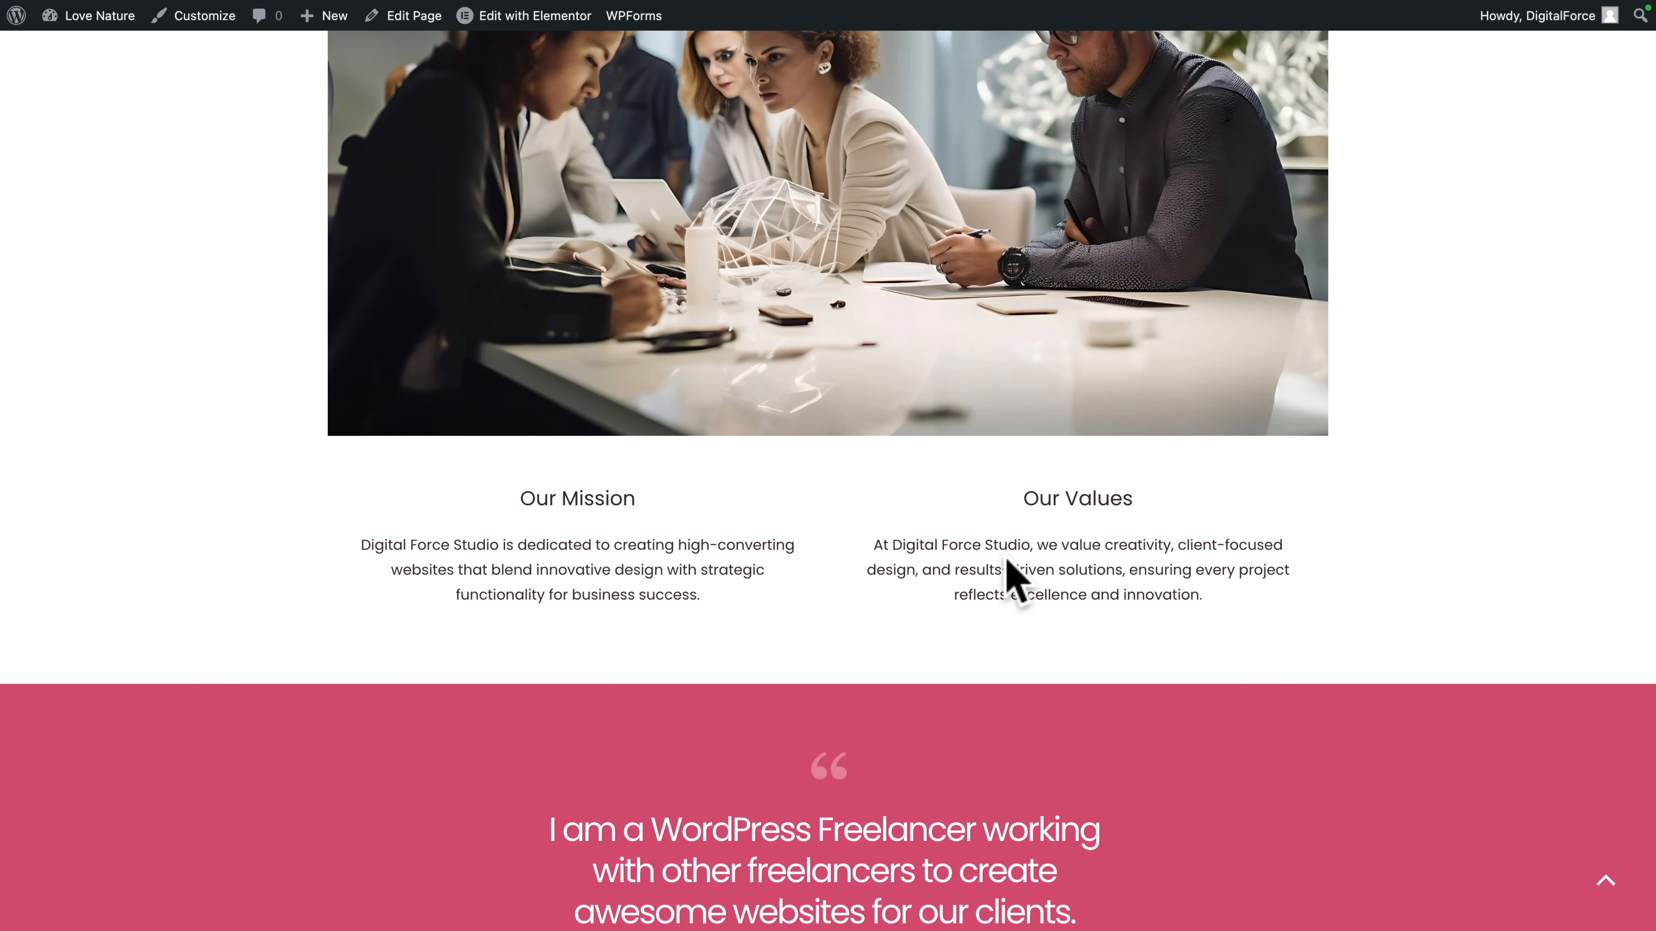
pyautogui.scroll(-8, 1005, 573)
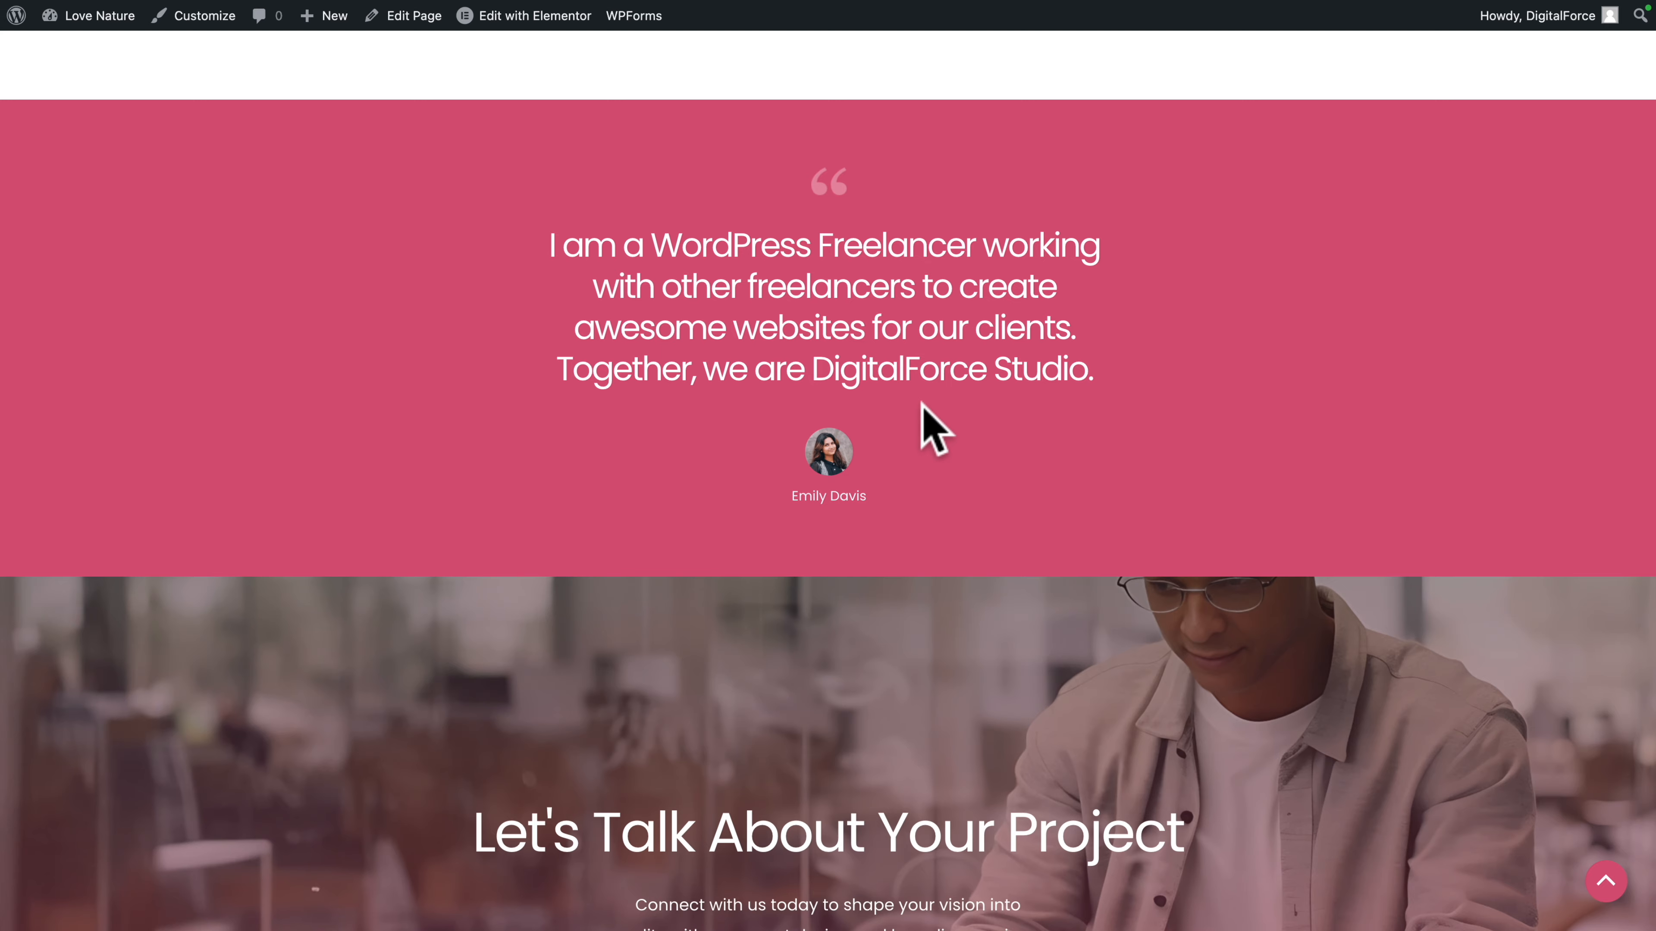
pyautogui.scroll(-4, 920, 411)
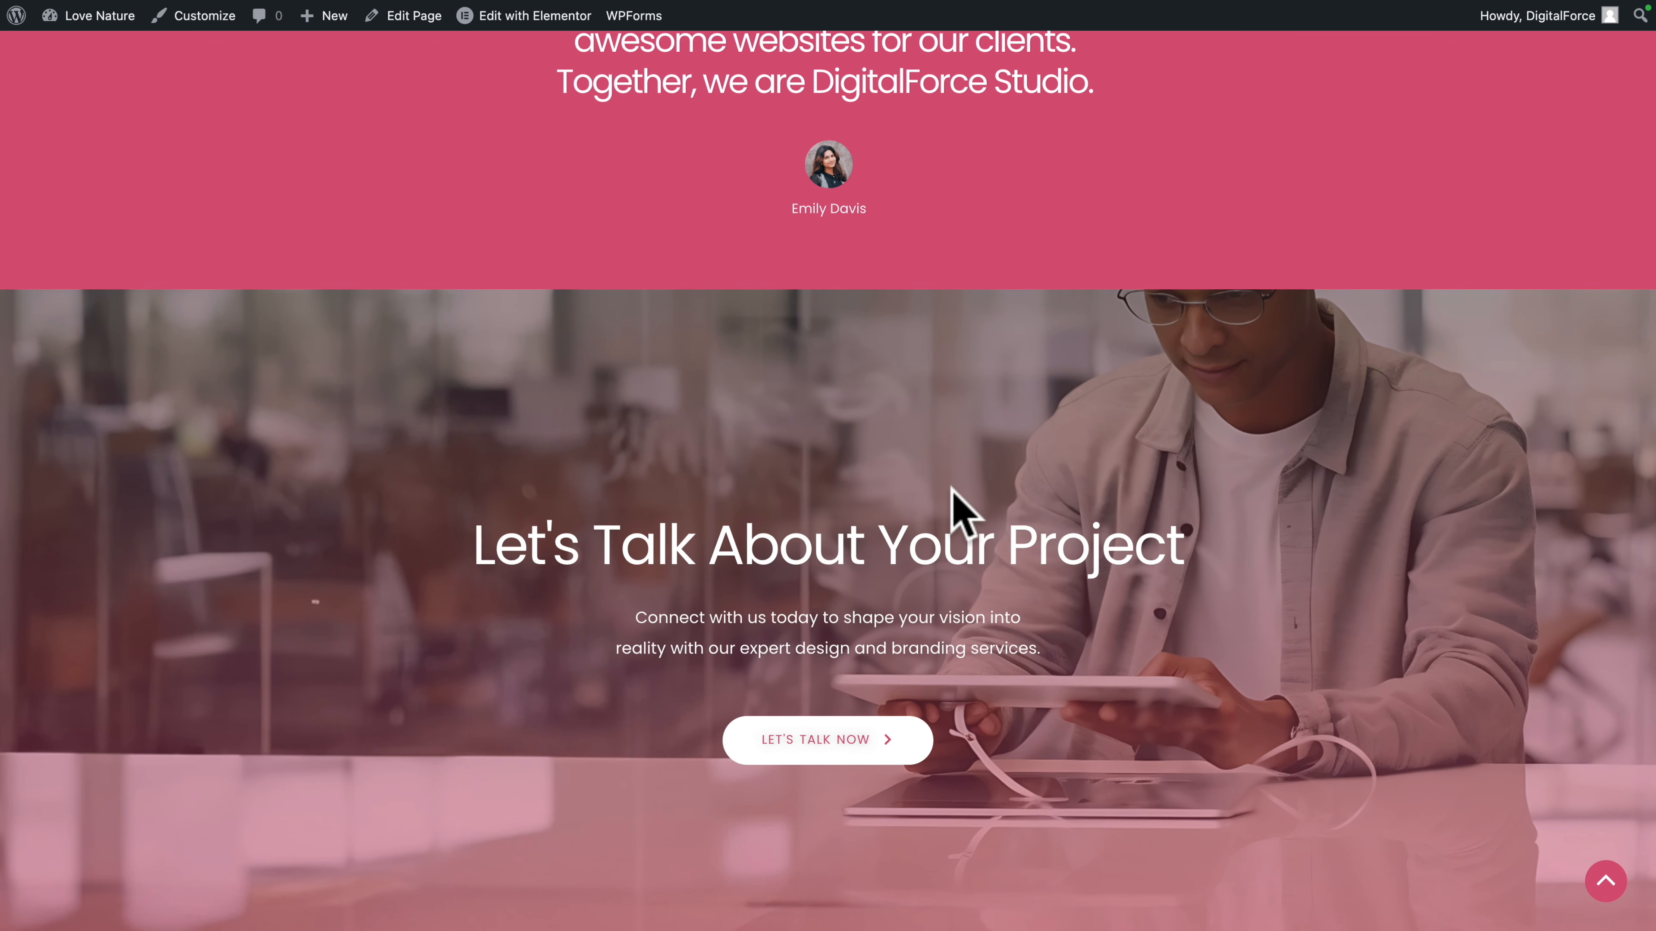
pyautogui.scroll(-3, 953, 512)
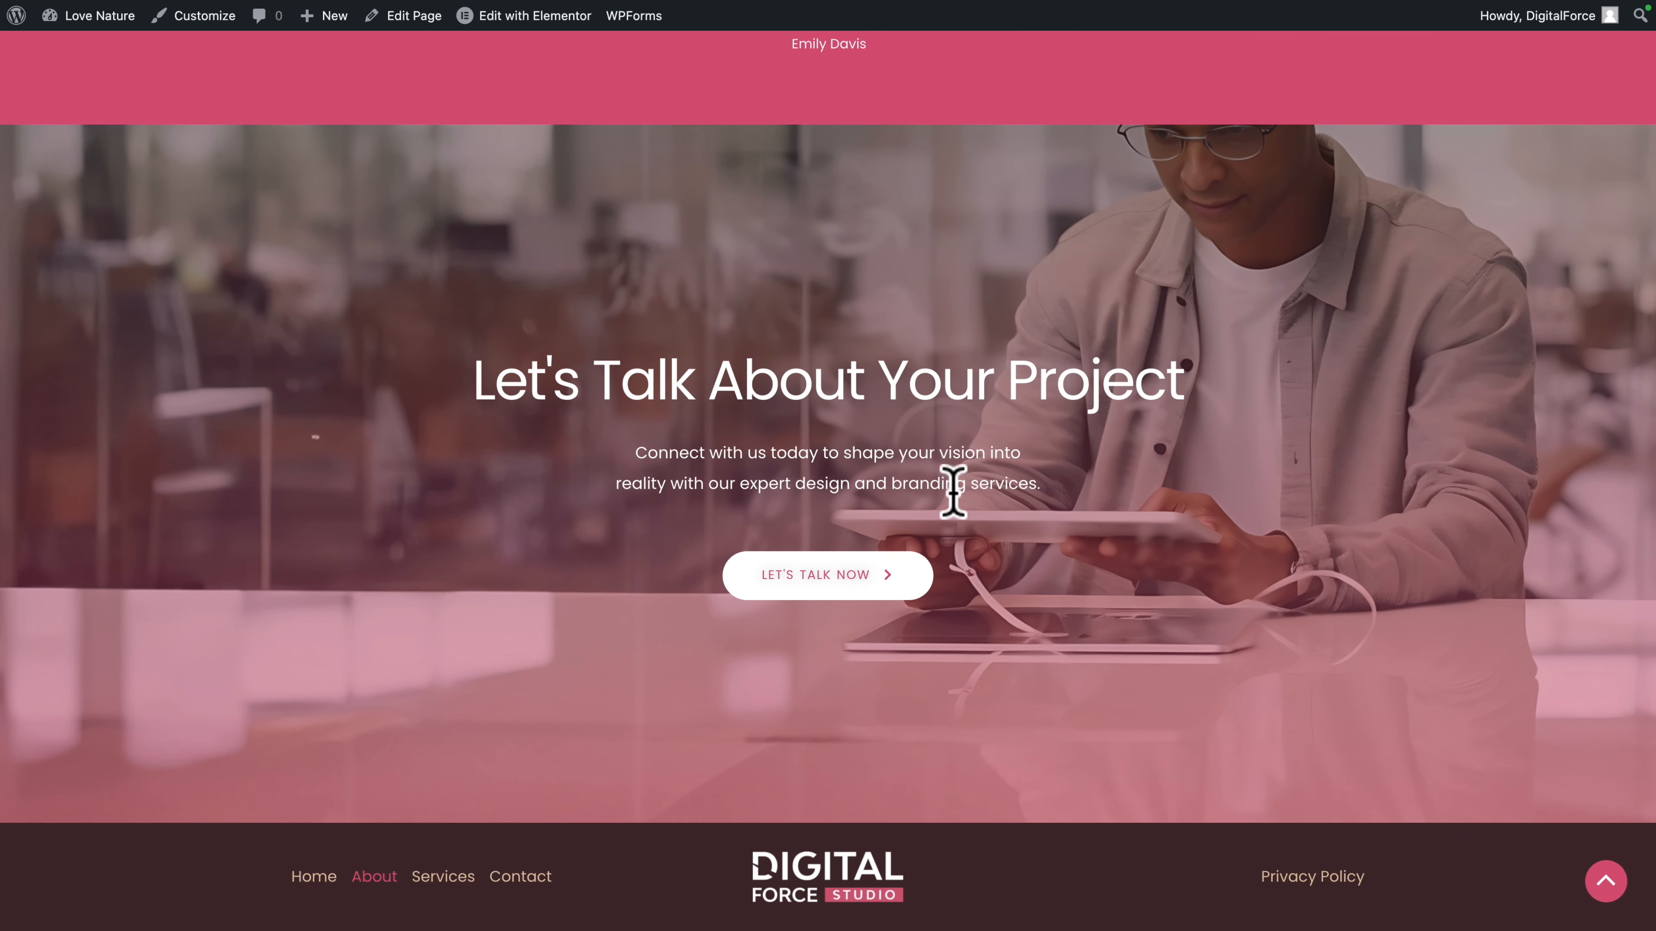